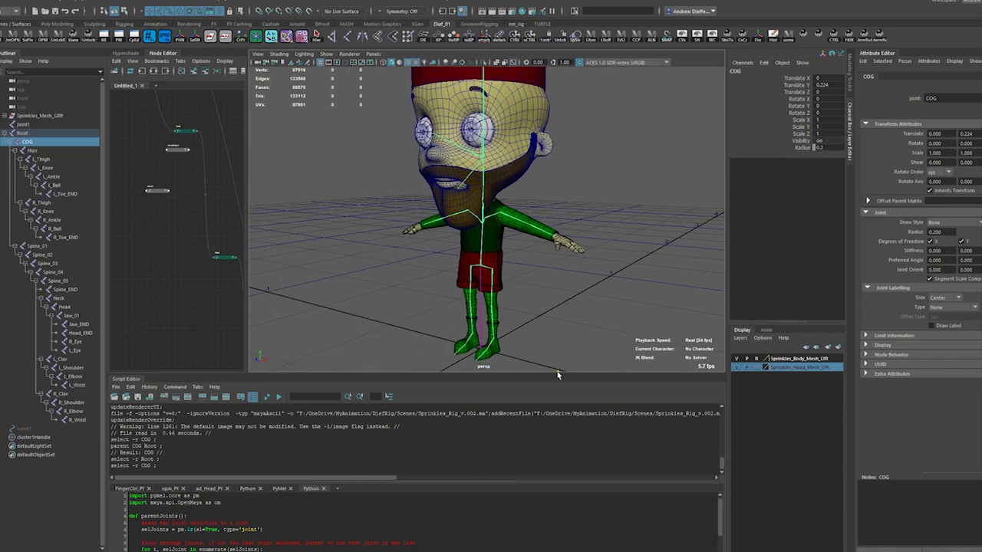
# Give the 3D view more height and frame the character larger and more frontally.
pyautogui.moveTo(553, 373); pyautogui.dragTo(554, 448)
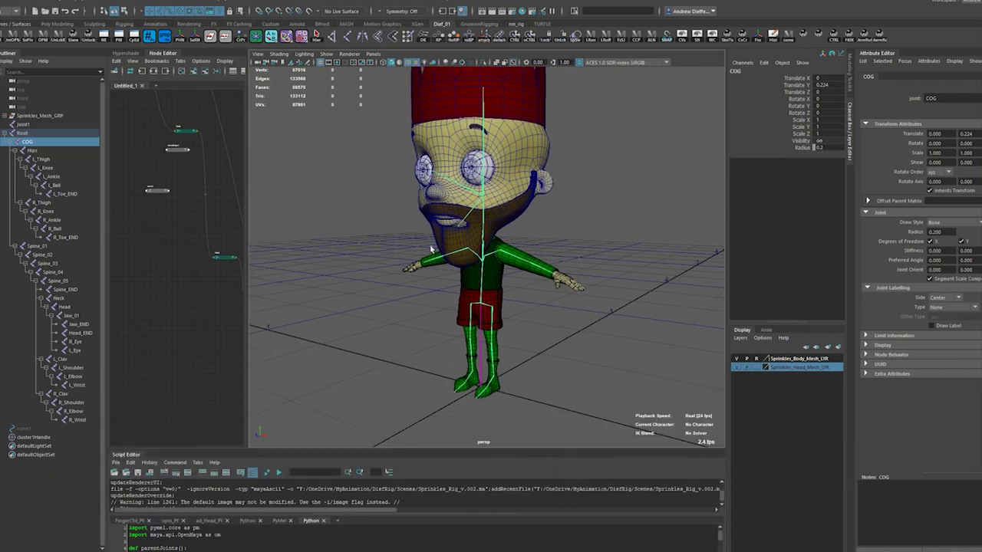
pyautogui.moveTo(432, 250)
pyautogui.keyDown('alt'); pyautogui.mouseDown(button='right')
pyautogui.moveTo(399, 254)
pyautogui.moveTo(413, 293)
pyautogui.mouseUp(button='right'); pyautogui.keyUp('alt')
pyautogui.keyDown('alt'); pyautogui.moveTo(431, 282); pyautogui.dragTo(474, 271); pyautogui.keyUp('alt')
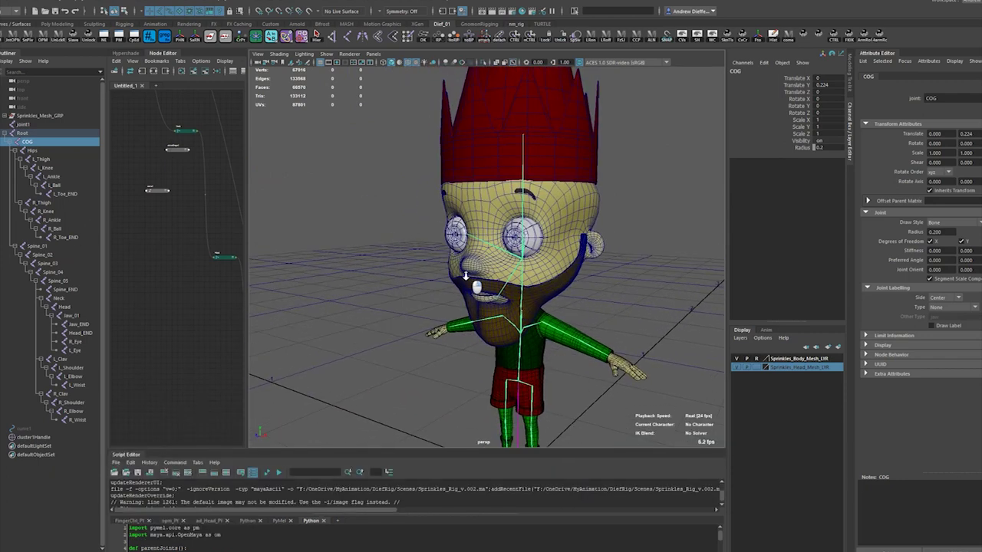
pyautogui.moveTo(474, 270)
pyautogui.keyDown('alt'); pyautogui.mouseDown(button='right')
pyautogui.moveTo(506, 275)
pyautogui.moveTo(342, 222)
pyautogui.mouseUp(button='right'); pyautogui.keyUp('alt')
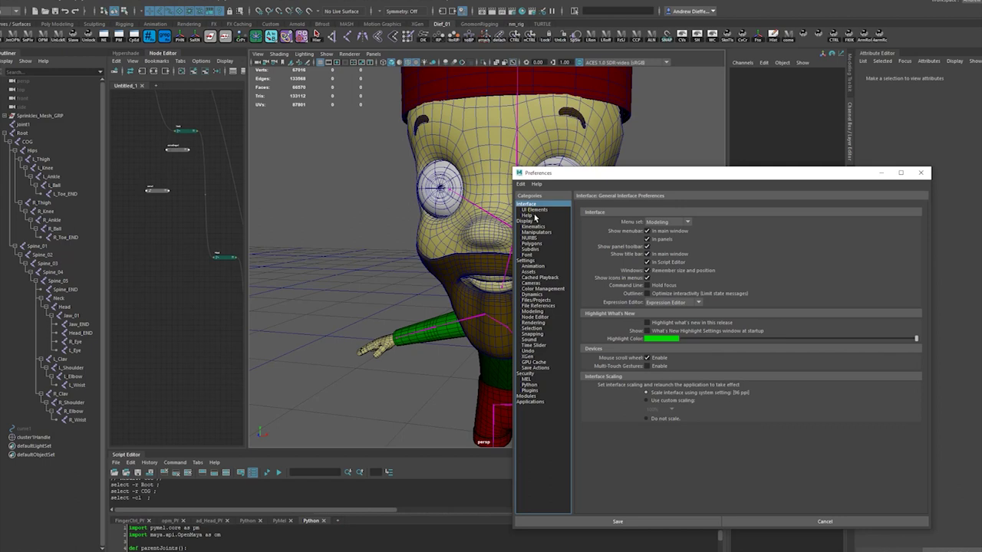
# Browse the Settings, Animation, NURBS, Manipulators and Python preference categories.
pyautogui.click(523, 261)
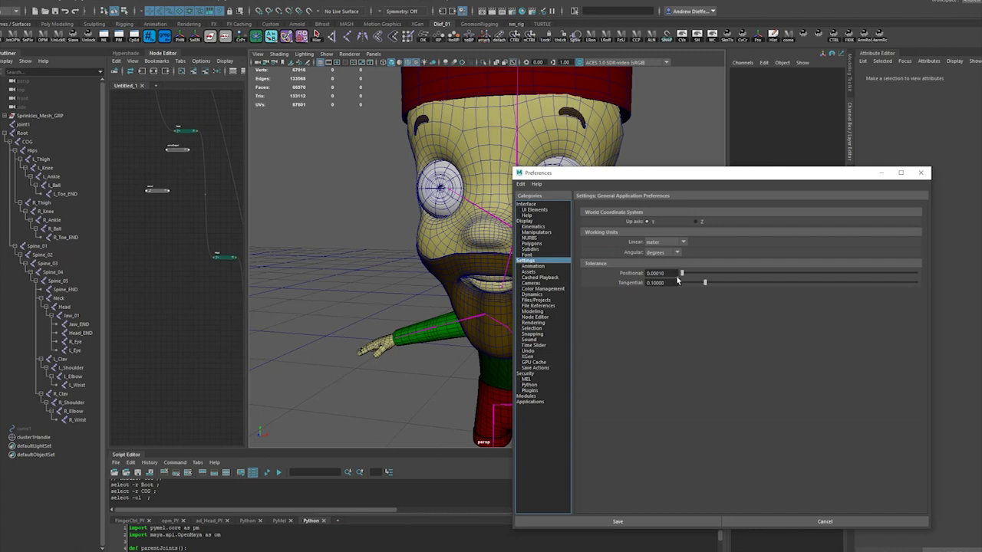
pyautogui.click(533, 266)
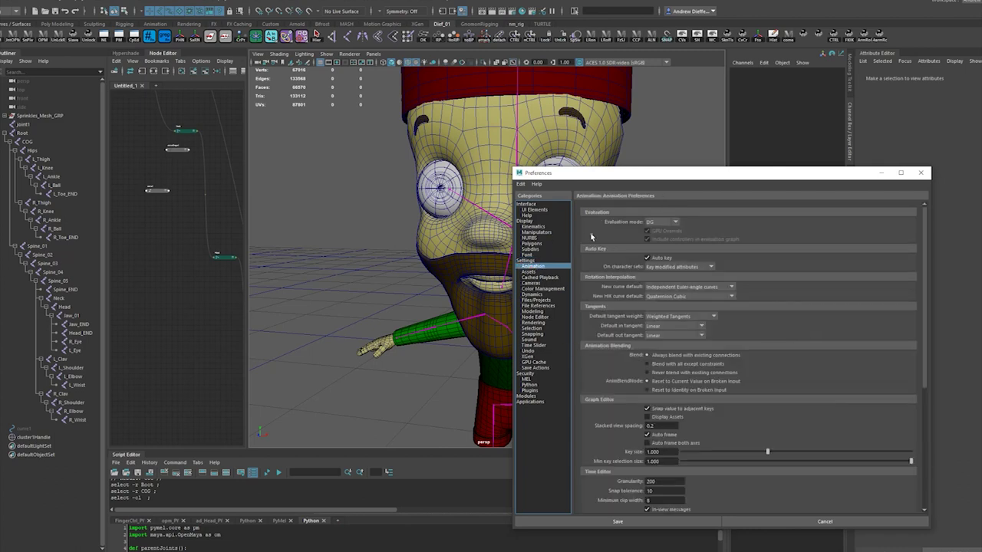
pyautogui.click(532, 237)
pyautogui.click(533, 231)
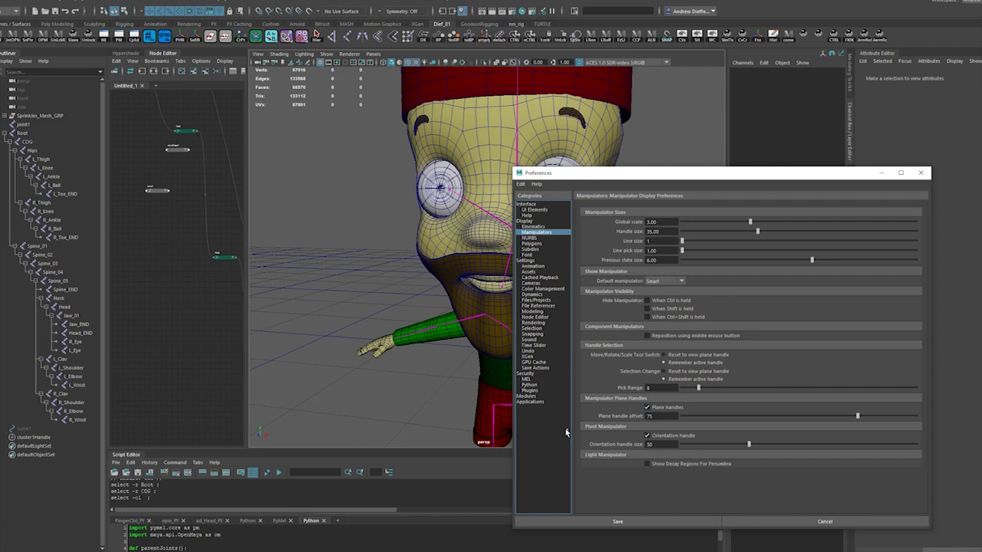
pyautogui.click(528, 385)
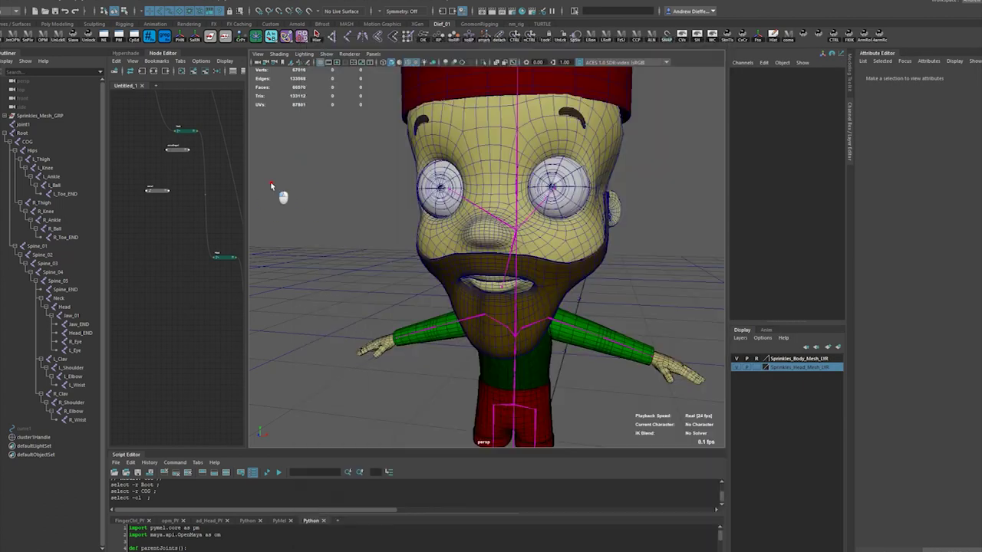
# Set the Zoom Tool's zoom scale to 1.0, test-zoom on the face, then frame the character.
pyautogui.click(258, 53)
pyautogui.moveTo(292, 237)
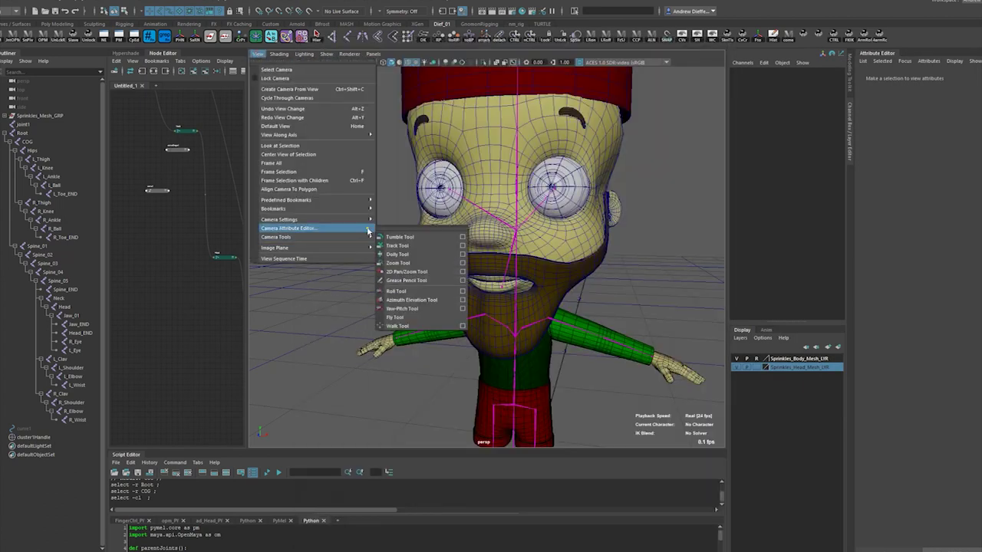
pyautogui.click(464, 275)
pyautogui.moveTo(472, 227); pyautogui.dragTo(485, 217)
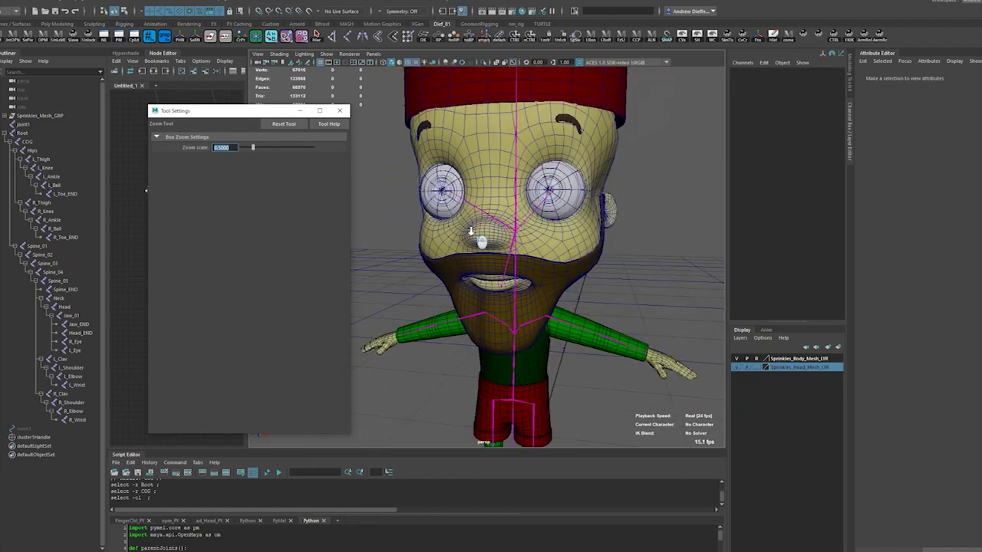
pyautogui.moveTo(264, 146); pyautogui.dragTo(242, 146)
pyautogui.moveTo(485, 218); pyautogui.dragTo(534, 220)
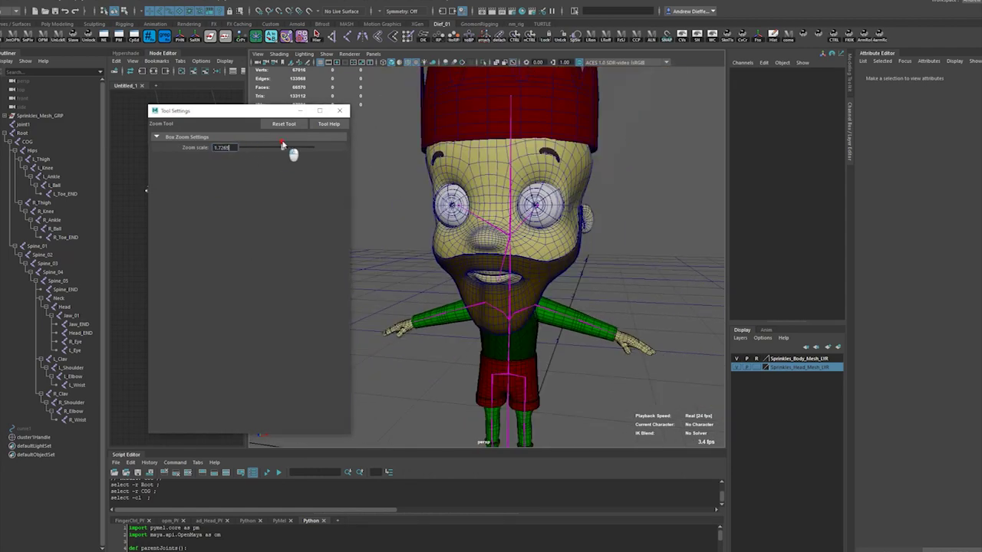
pyautogui.moveTo(243, 147); pyautogui.dragTo(313, 147)
pyautogui.moveTo(609, 204); pyautogui.dragTo(353, 178)
pyautogui.press('a')
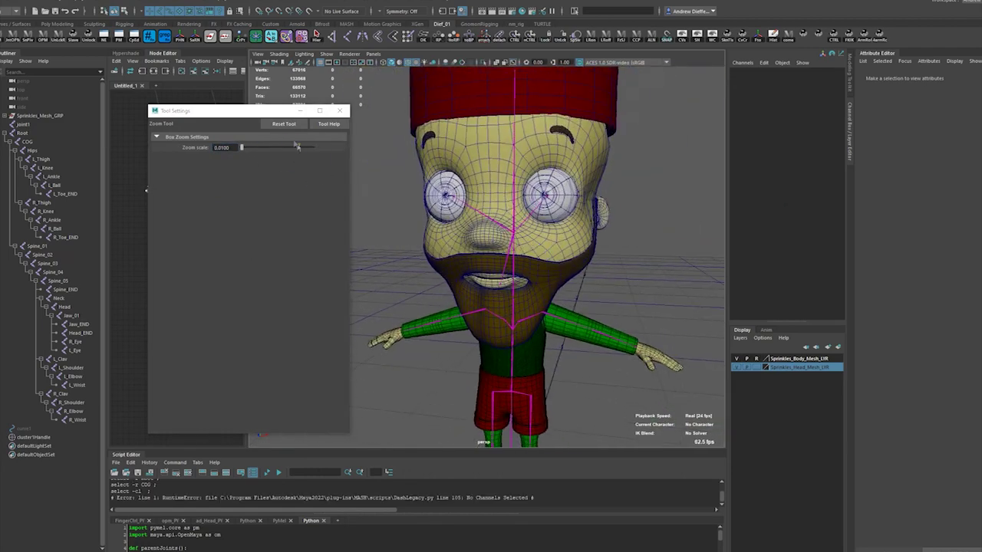
# Revisit the Camera Tools list and orbit in close on the face and eye.
pyautogui.click(340, 110)
pyautogui.click(257, 53)
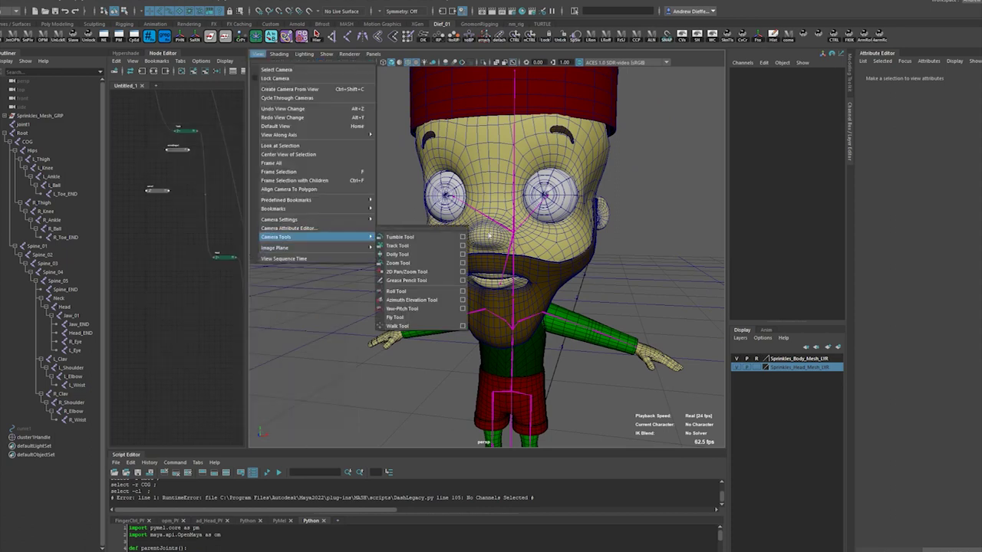
pyautogui.click(463, 264)
pyautogui.moveTo(468, 302)
pyautogui.mouseDown()
pyautogui.moveTo(517, 287)
pyautogui.moveTo(542, 308)
pyautogui.mouseUp()
# In the browser, search for 'maya zoom scroll wheel speed'.
pyautogui.hotkey('alt', 'Tab')
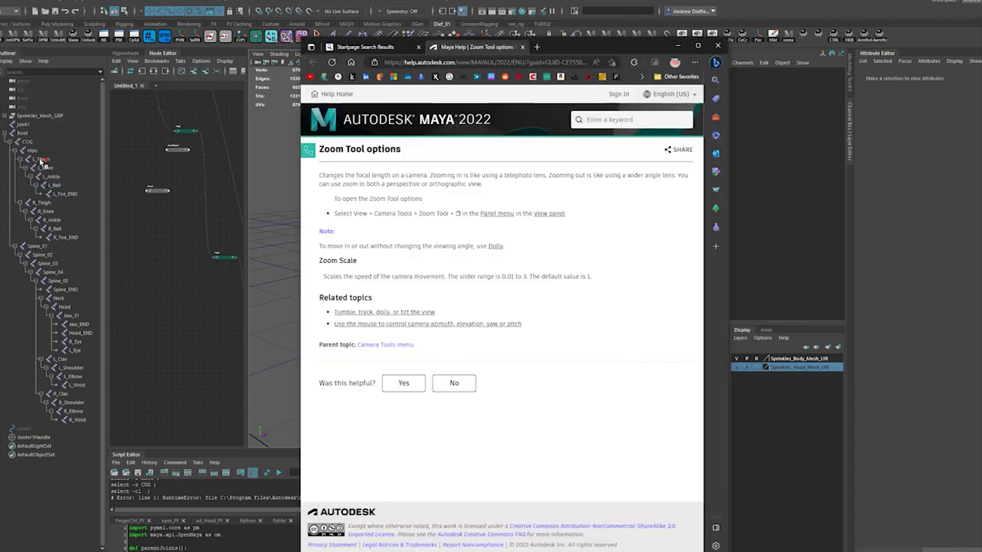
pyautogui.click(365, 47)
pyautogui.click(406, 100)
pyautogui.write('scroll wheel speed')
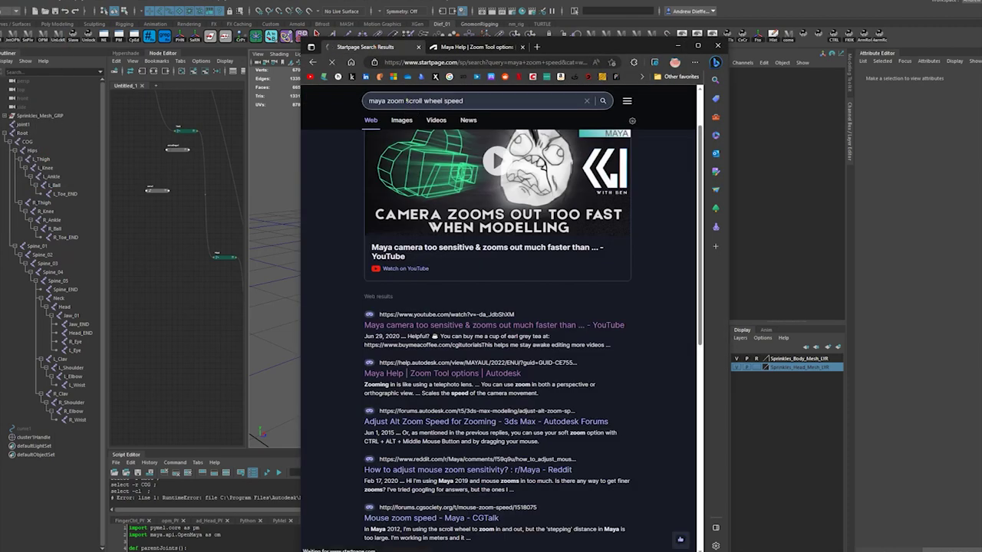
pyautogui.press('Return')
# Open the Autodesk forum thread on scroll-zoom strength and read through its replies.
pyautogui.click(475, 396)
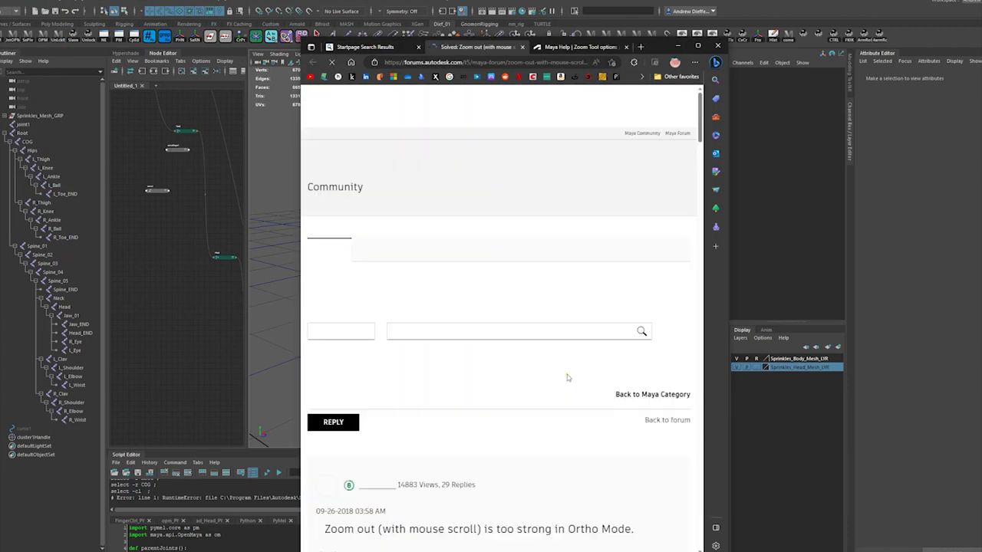
pyautogui.scroll(-1, 500, 397)
pyautogui.scroll(-3, 526, 364)
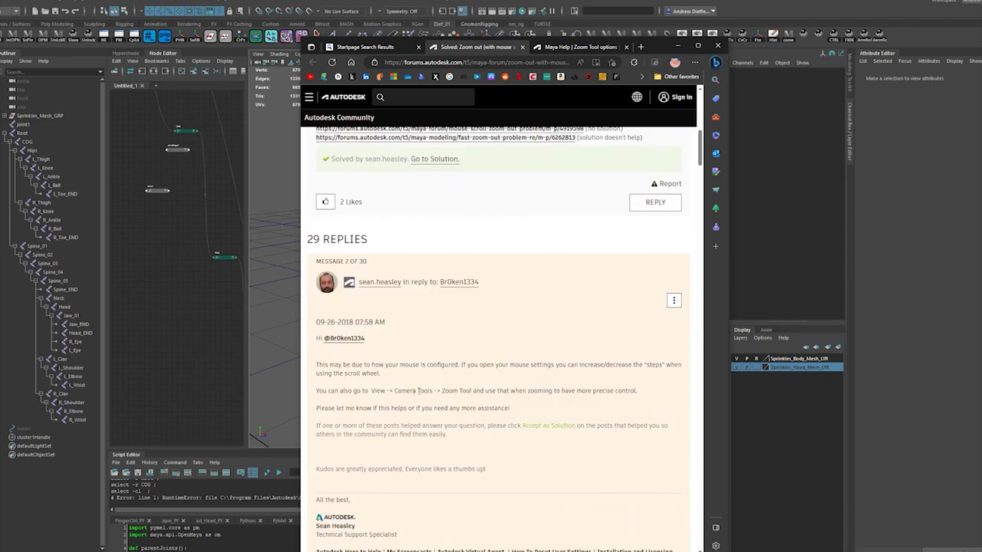
pyautogui.scroll(-4, 632, 391)
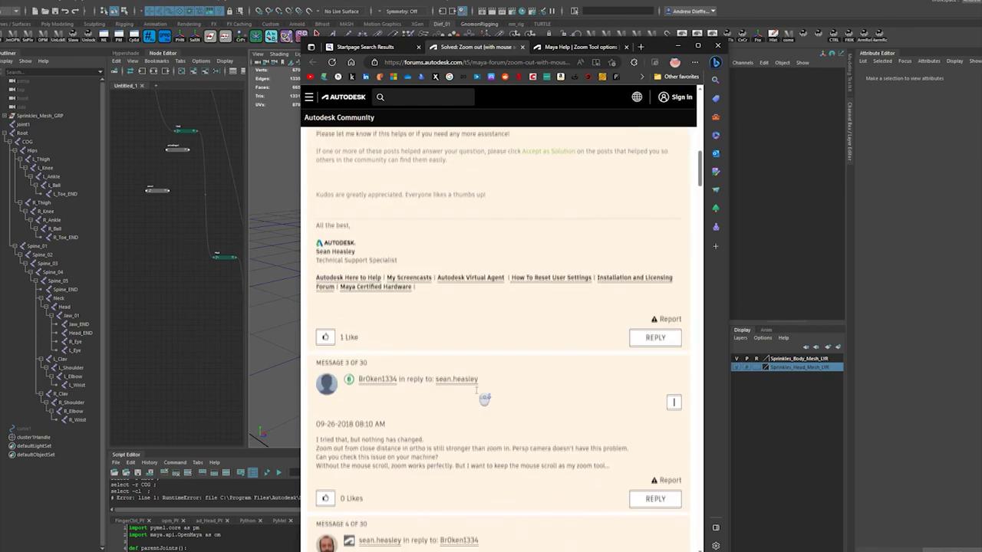
pyautogui.scroll(-4, 583, 381)
pyautogui.scroll(-4, 537, 372)
pyautogui.scroll(-4, 491, 362)
pyautogui.scroll(-4, 491, 360)
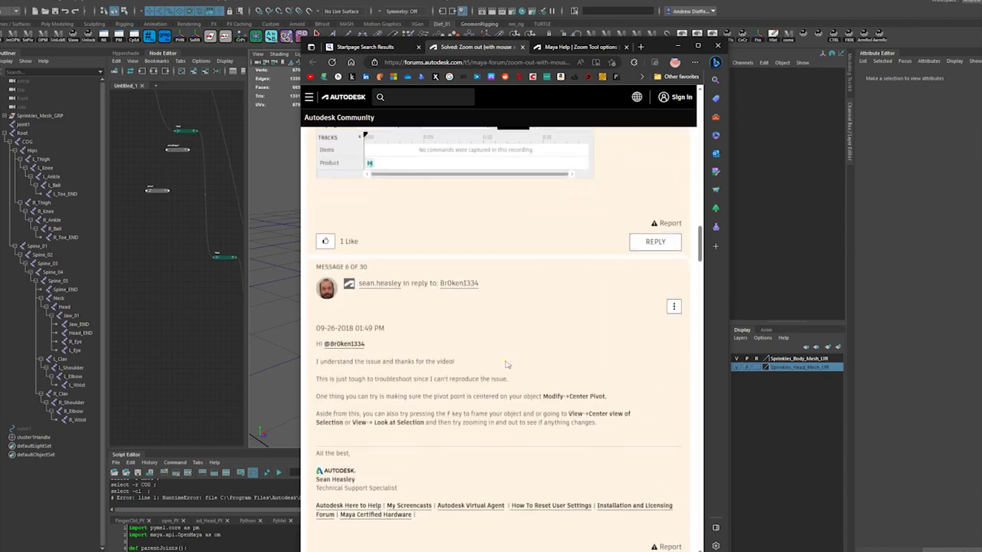
pyautogui.scroll(-4, 516, 360)
pyautogui.scroll(-4, 516, 361)
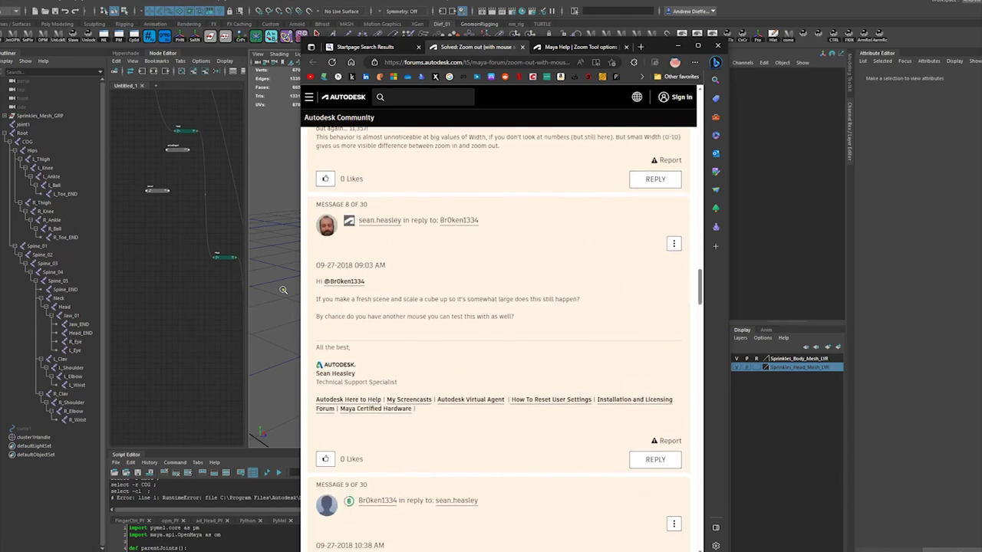
pyautogui.scroll(2, 551, 290)
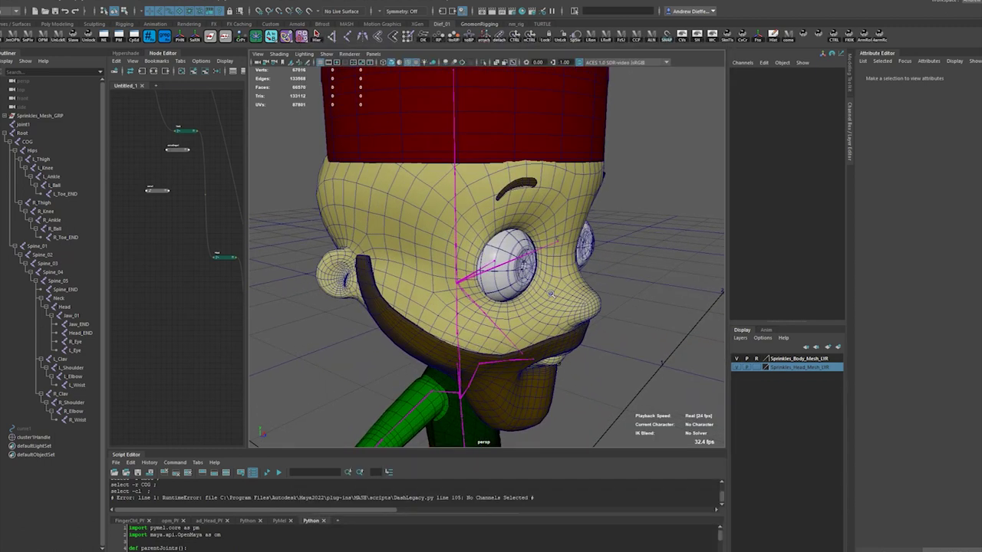
# Orbit to a front view of the character and select the vest and shorts meshes.
pyautogui.moveTo(551, 293)
pyautogui.keyDown('alt'); pyautogui.mouseDown()
pyautogui.moveTo(521, 318)
pyautogui.moveTo(552, 323)
pyautogui.moveTo(619, 292)
pyautogui.moveTo(493, 303)
pyautogui.mouseUp(); pyautogui.keyUp('alt')
pyautogui.scroll(-3, 537, 307)
pyautogui.scroll(1, 559, 306)
pyautogui.scroll(2, 558, 306)
pyautogui.scroll(2, 595, 298)
pyautogui.scroll(-3, 595, 297)
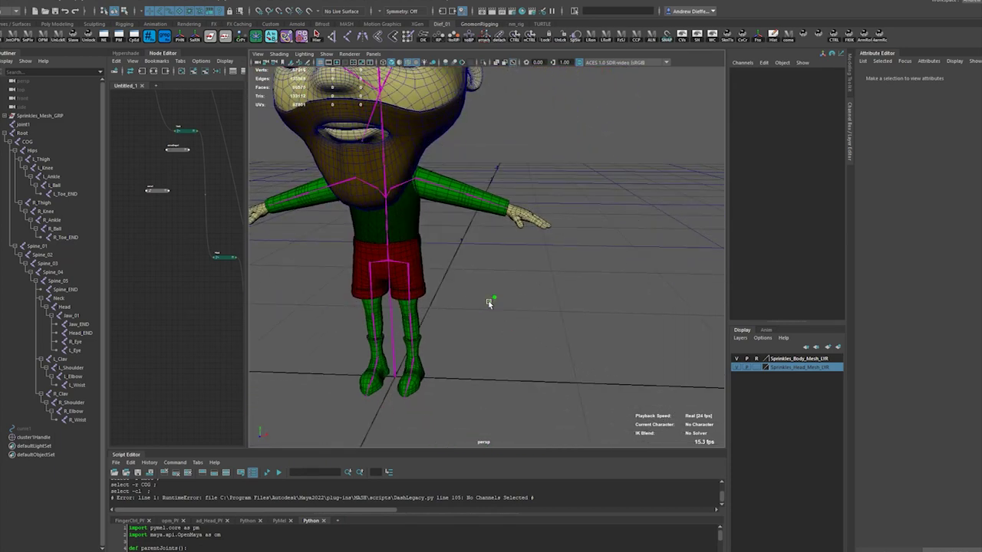
pyautogui.scroll(2, 515, 305)
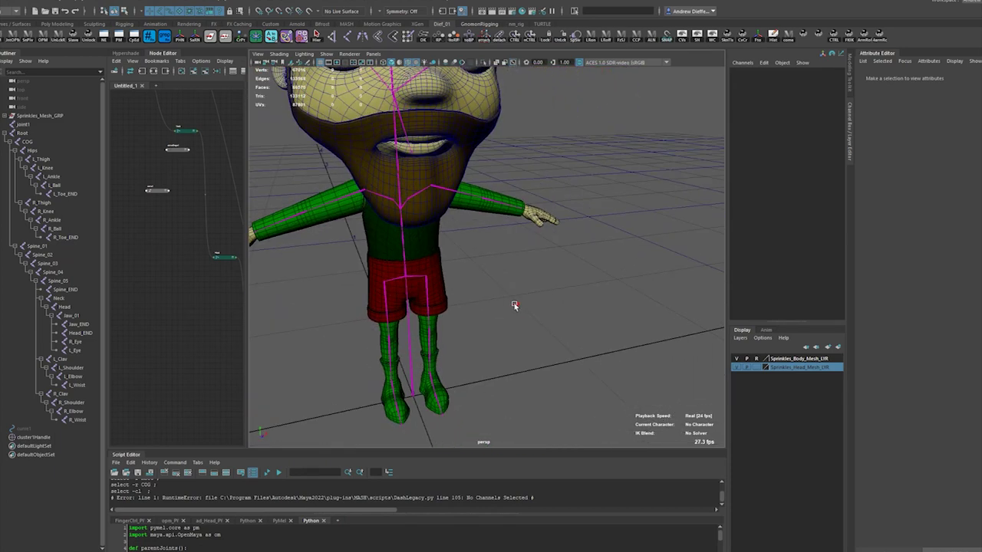
pyautogui.click(427, 247)
pyautogui.keyDown('alt'); pyautogui.moveTo(554, 265); pyautogui.dragTo(529, 278); pyautogui.keyUp('alt')
pyautogui.click(436, 276)
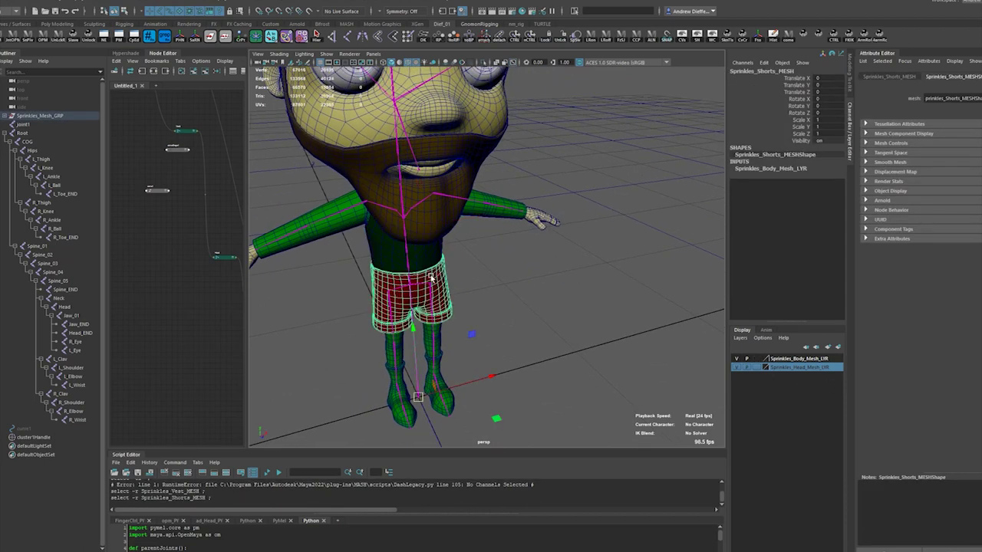
# Select the full Sprinkles_Mesh_GRP hierarchy and delete its construction history.
pyautogui.click(33, 117)
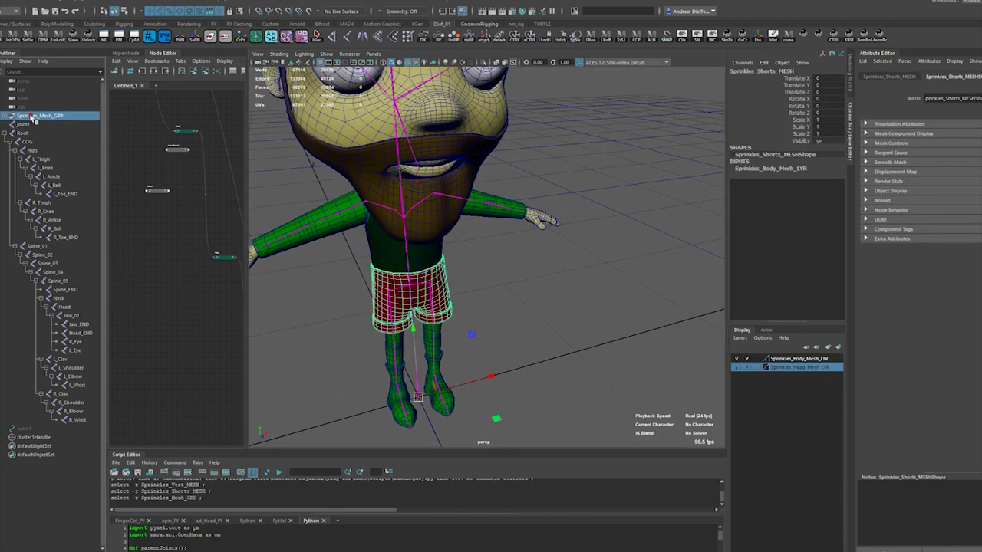
pyautogui.click(317, 36)
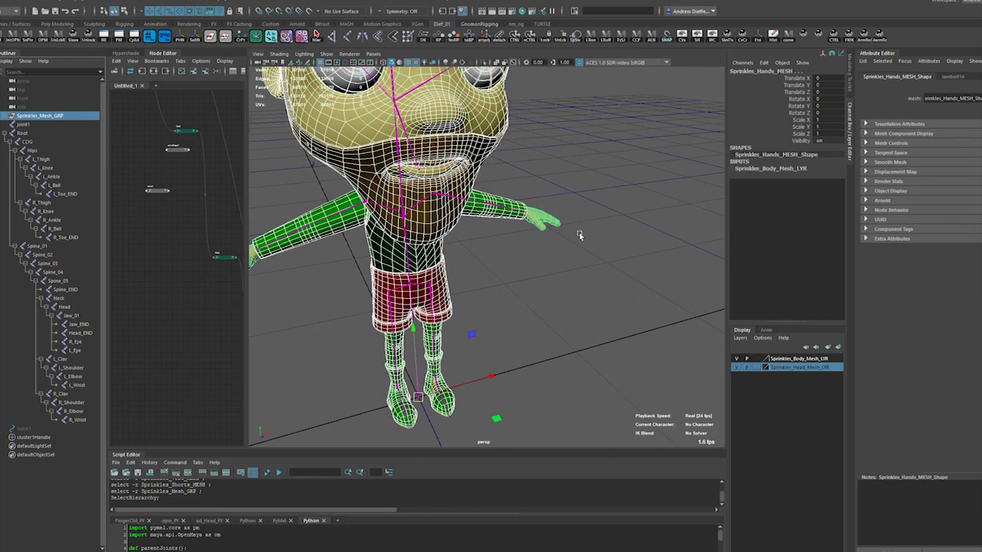
pyautogui.click(773, 35)
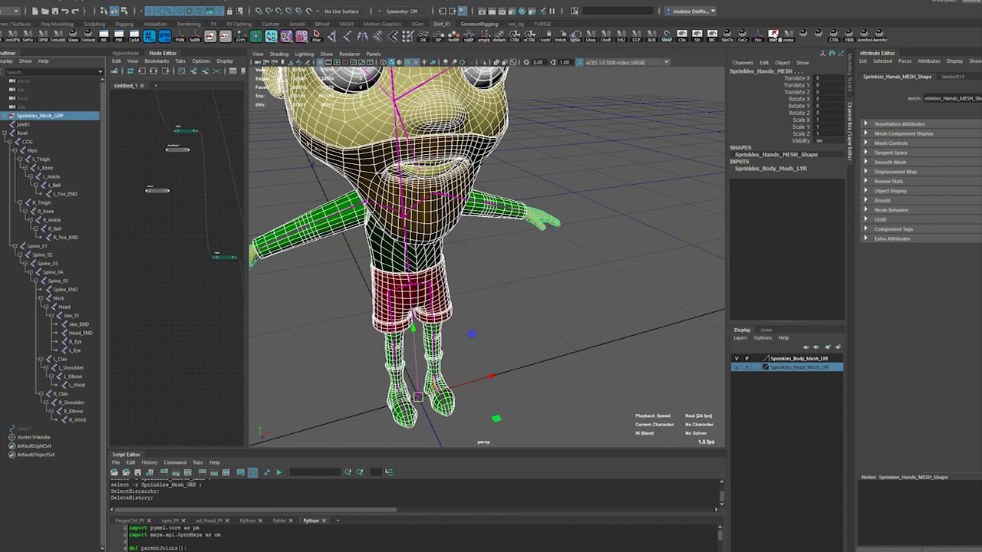
# Freeze translate, rotate and scale on the selected meshes, then deselect everything.
pyautogui.click(757, 35)
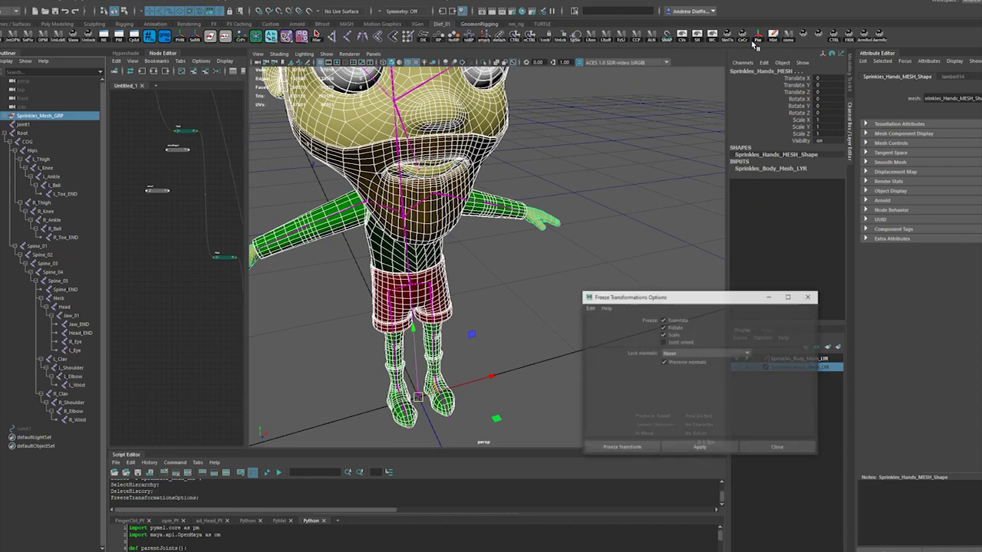
pyautogui.click(704, 447)
pyautogui.click(771, 448)
pyautogui.click(591, 338)
# Orbit and zoom in close around the character's forearm and hand.
pyautogui.moveTo(522, 335)
pyautogui.keyDown('alt'); pyautogui.mouseDown()
pyautogui.moveTo(511, 329)
pyautogui.moveTo(560, 307)
pyautogui.moveTo(538, 330)
pyautogui.moveTo(460, 325)
pyautogui.mouseUp(); pyautogui.keyUp('alt')
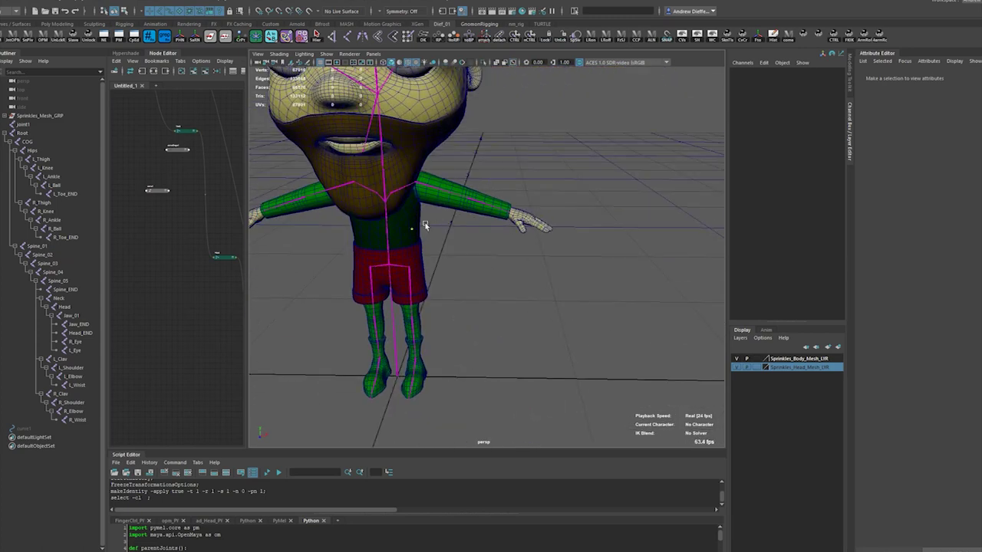
pyautogui.scroll(5, 533, 221)
pyautogui.scroll(-2, 500, 222)
pyautogui.moveTo(501, 222)
pyautogui.keyDown('alt'); pyautogui.mouseDown()
pyautogui.moveTo(495, 281)
pyautogui.moveTo(583, 272)
pyautogui.moveTo(564, 294)
pyautogui.moveTo(499, 296)
pyautogui.moveTo(460, 315)
pyautogui.moveTo(468, 292)
pyautogui.moveTo(490, 283)
pyautogui.moveTo(465, 287)
pyautogui.moveTo(500, 287)
pyautogui.mouseUp(); pyautogui.keyUp('alt')
pyautogui.scroll(5, 477, 287)
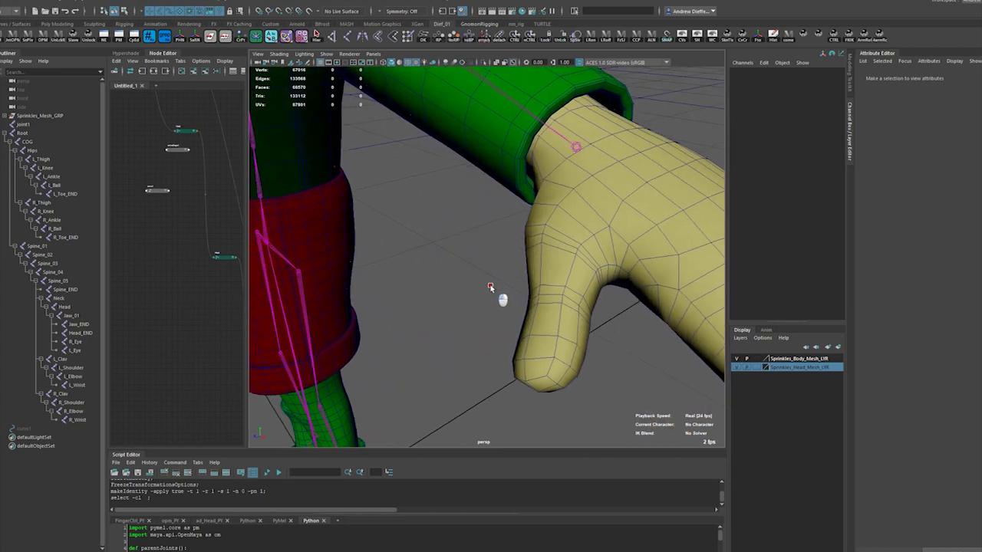
# Put the hand mesh in vertex mode and cluster the first thumb vertex loop.
pyautogui.click(567, 240)
pyautogui.rightClick(566, 237)
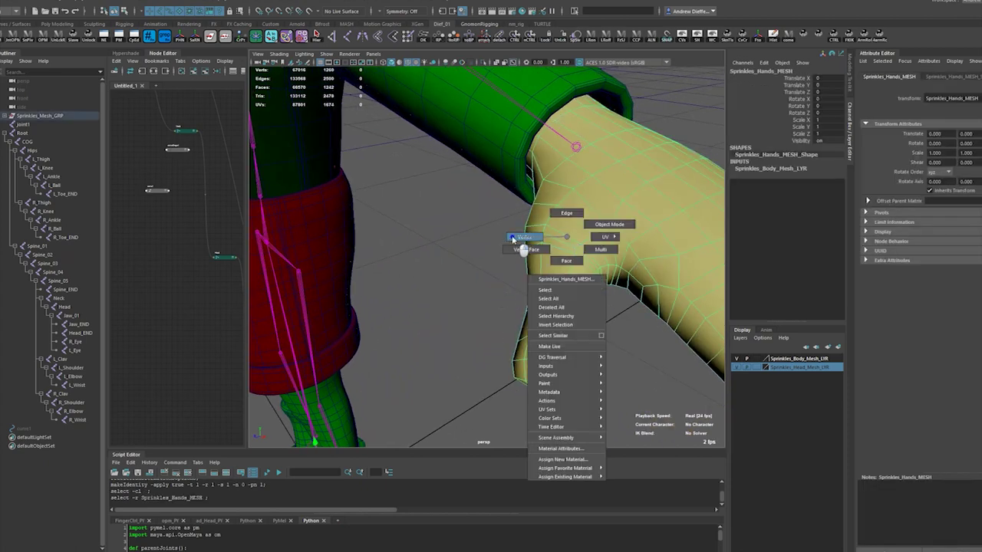
pyautogui.click(517, 238)
pyautogui.click(541, 237)
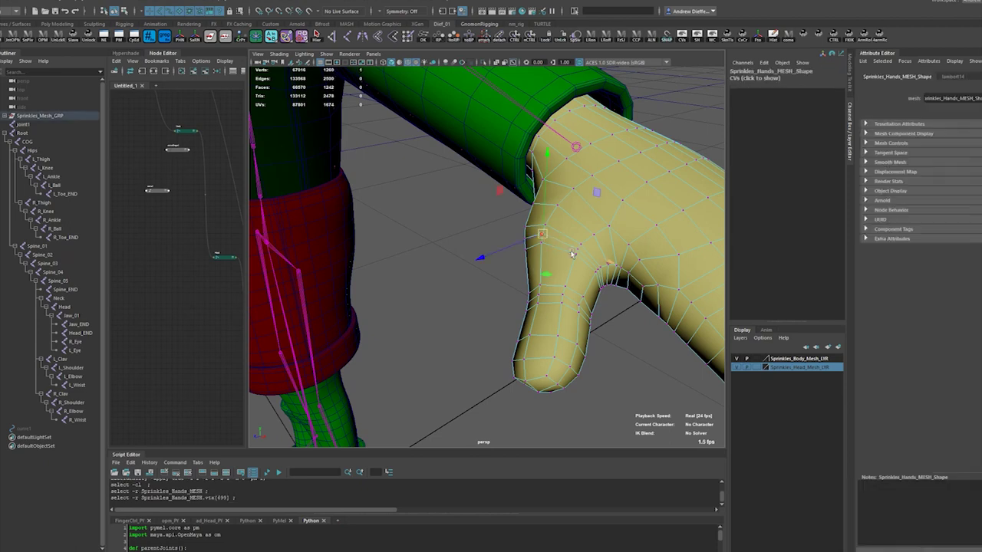
pyautogui.keyDown('shift'); pyautogui.doubleClick(581, 249); pyautogui.keyUp('shift')
pyautogui.press('space')
pyautogui.moveTo(444, 228); pyautogui.dragTo(476, 192)
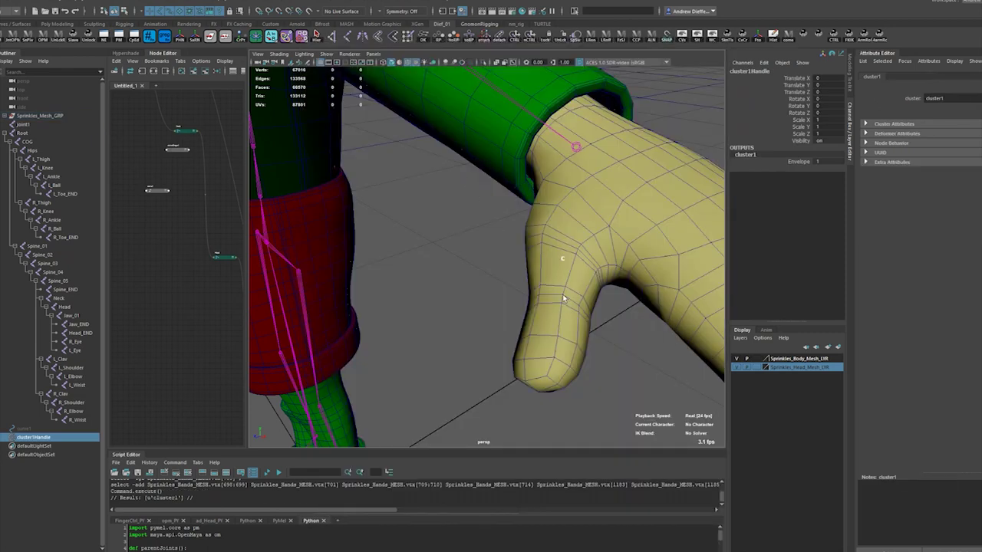
# Cluster the next vertex loop further along the thumb.
pyautogui.click(565, 298)
pyautogui.press('F9')
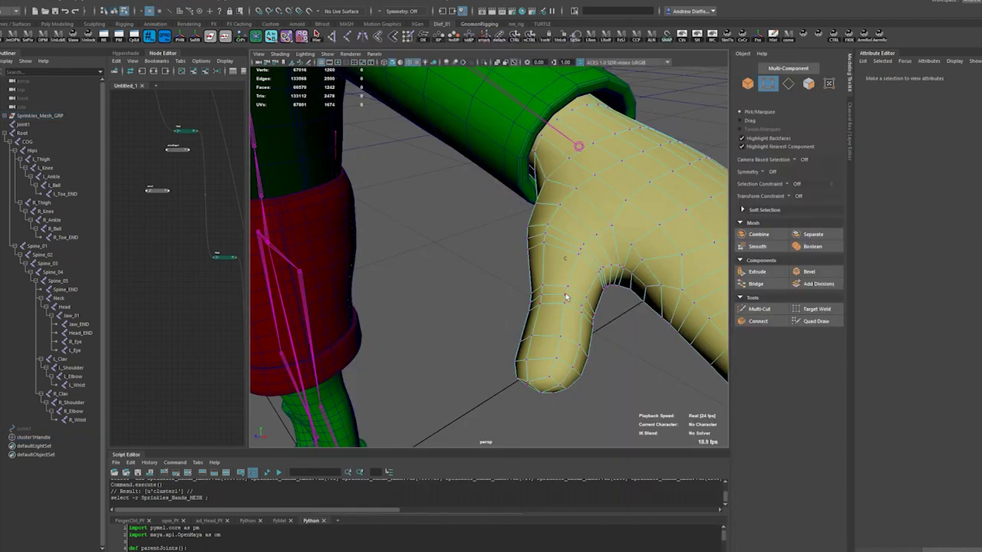
pyautogui.click(541, 297)
pyautogui.keyDown('shift'); pyautogui.doubleClick(540, 298); pyautogui.keyUp('shift')
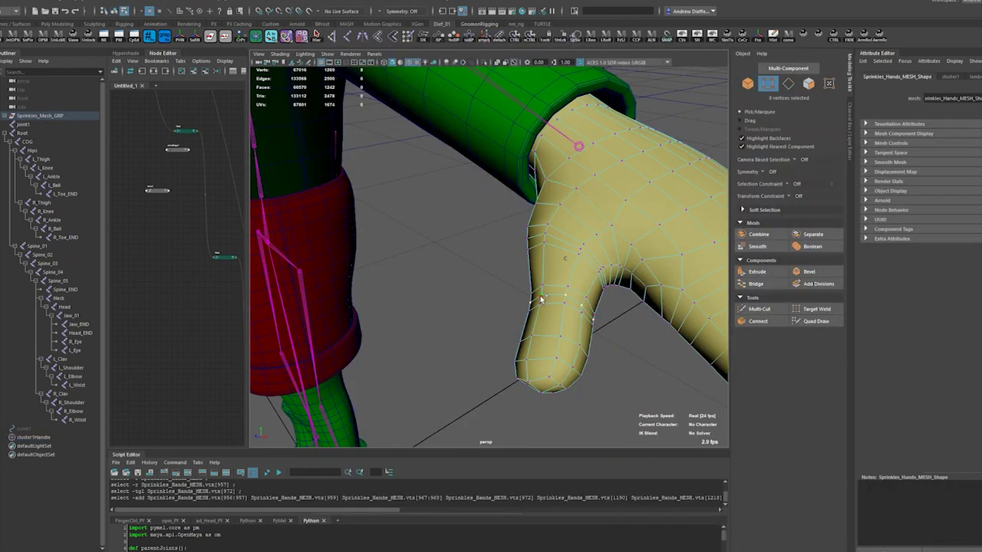
pyautogui.press('g')
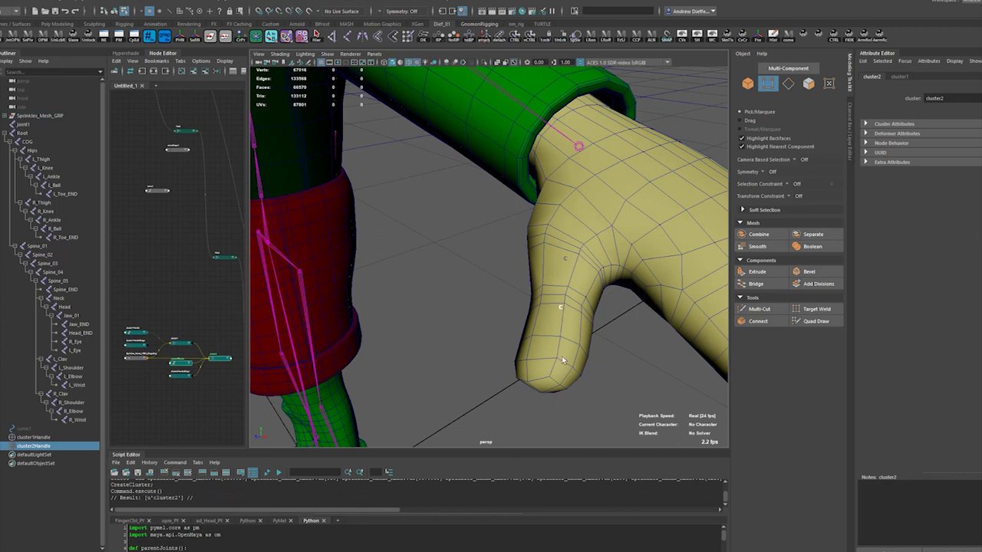
# Cluster the vertex loop around the index finger.
pyautogui.press('F9')
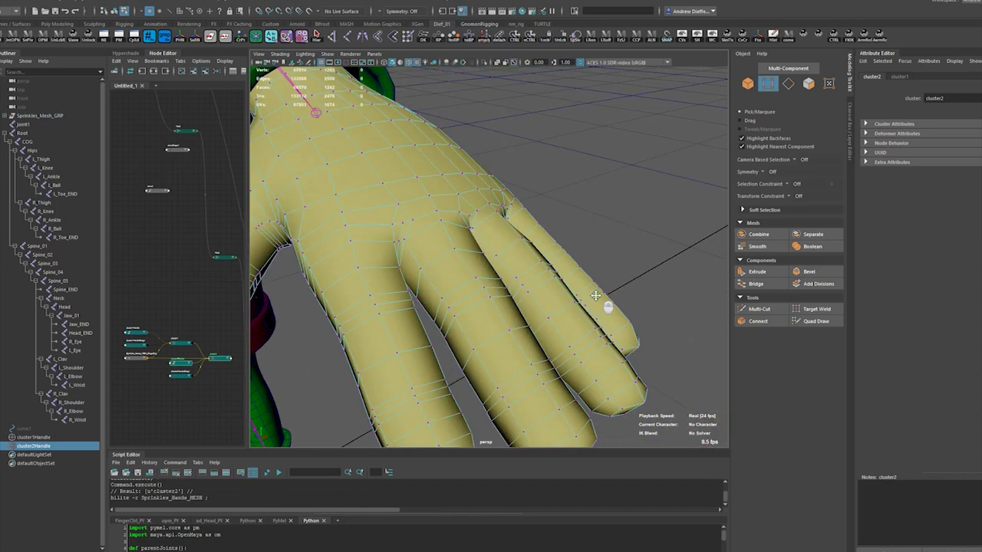
pyautogui.keyDown('alt'); pyautogui.moveTo(622, 307); pyautogui.dragTo(432, 276); pyautogui.keyUp('alt')
pyautogui.click(432, 276)
pyautogui.keyDown('shift'); pyautogui.doubleClick(432, 276); pyautogui.keyUp('shift')
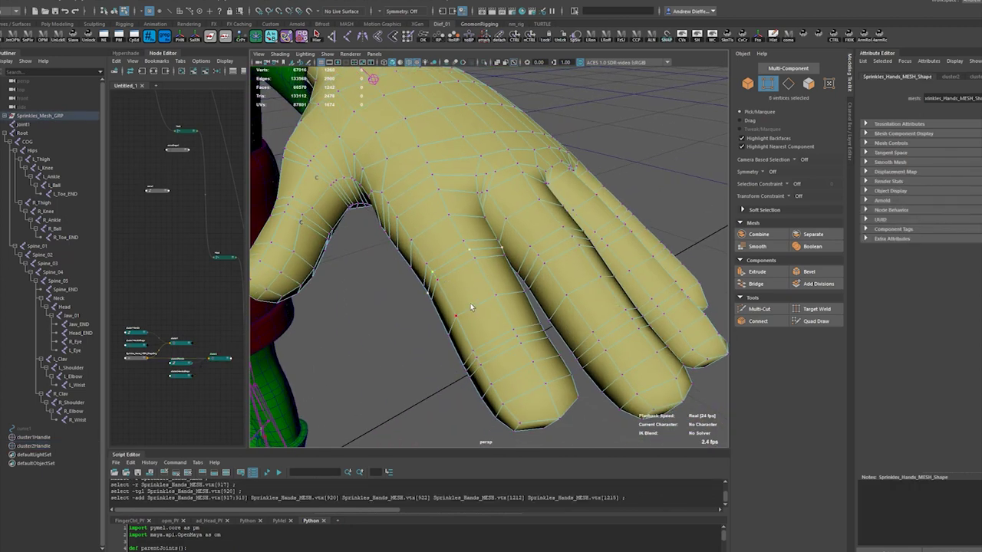
pyautogui.press('g')
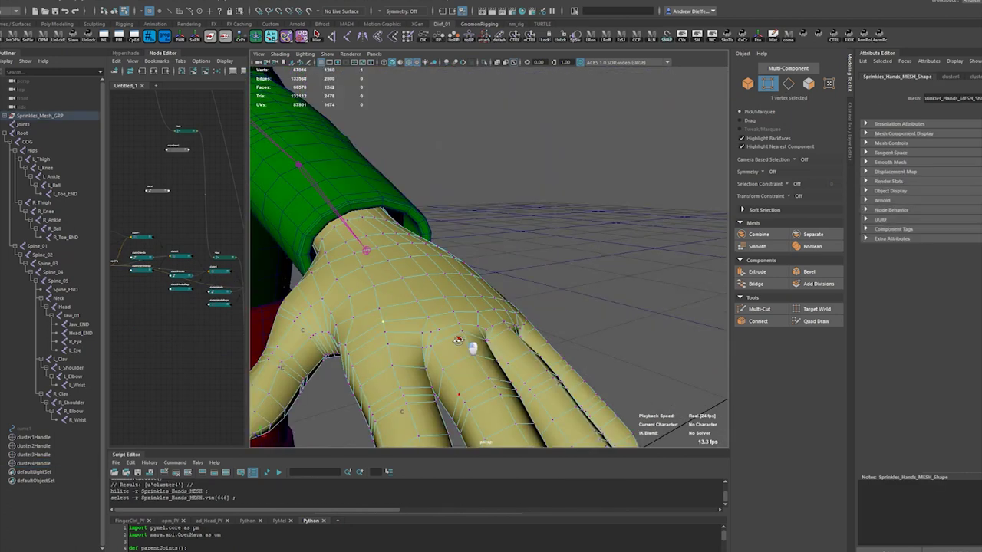
# Add clusters on the middle finger loop and the next finger's loop.
pyautogui.moveTo(432, 174)
pyautogui.keyDown('alt'); pyautogui.mouseDown()
pyautogui.moveTo(453, 343)
pyautogui.moveTo(460, 333)
pyautogui.mouseUp(); pyautogui.keyUp('alt')
pyautogui.click(443, 332)
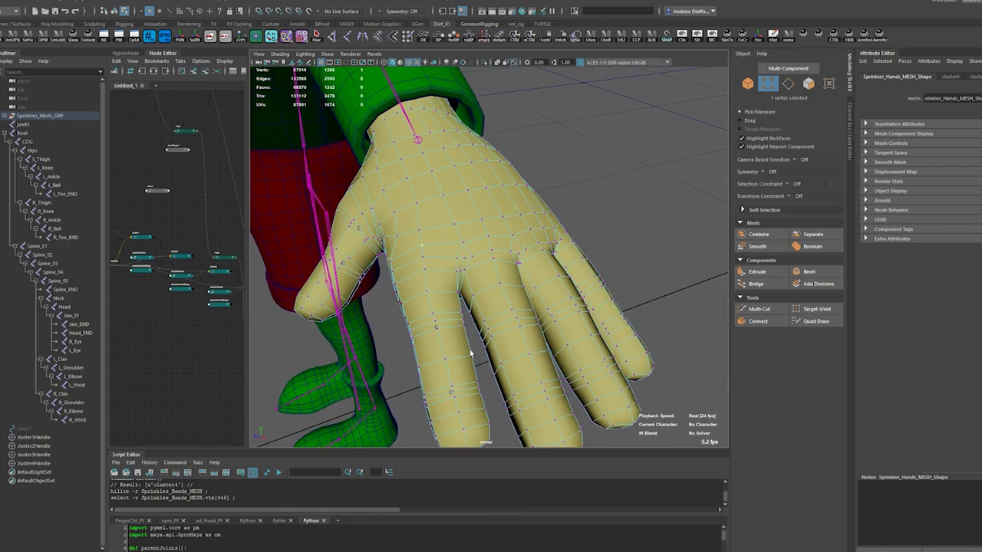
pyautogui.click(488, 330)
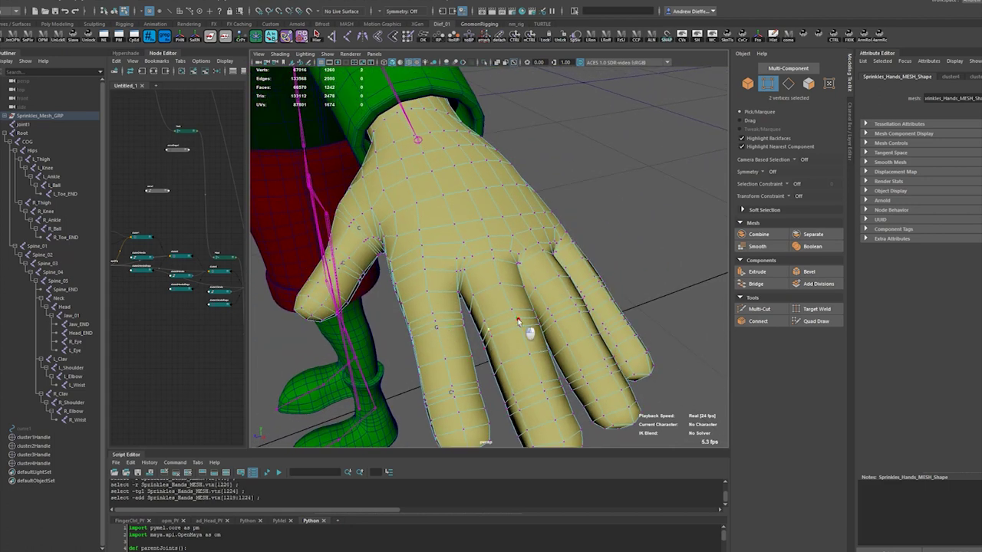
pyautogui.hotkey('ctrl', 'alt', 'c')
pyautogui.moveTo(575, 346); pyautogui.dragTo(562, 301, button='right')
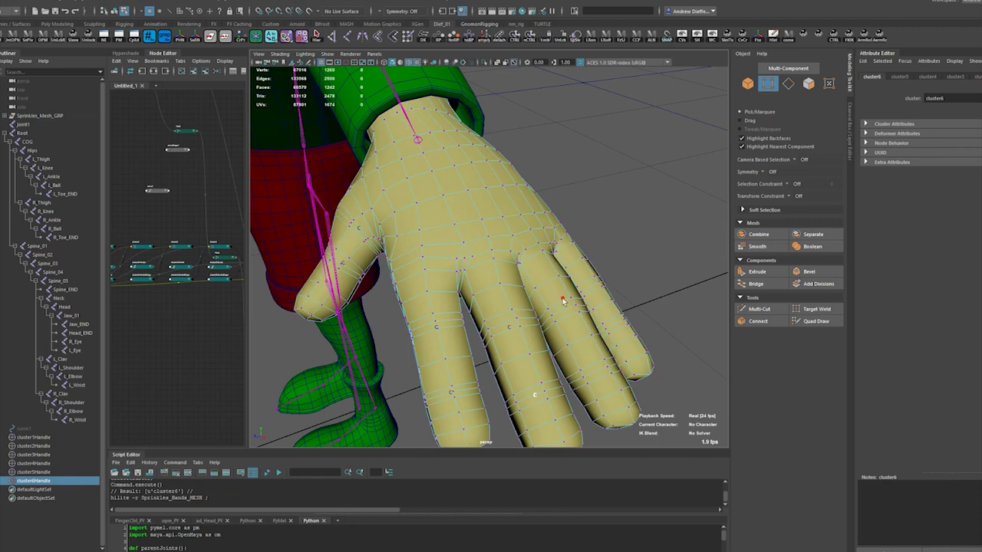
pyautogui.click(563, 319)
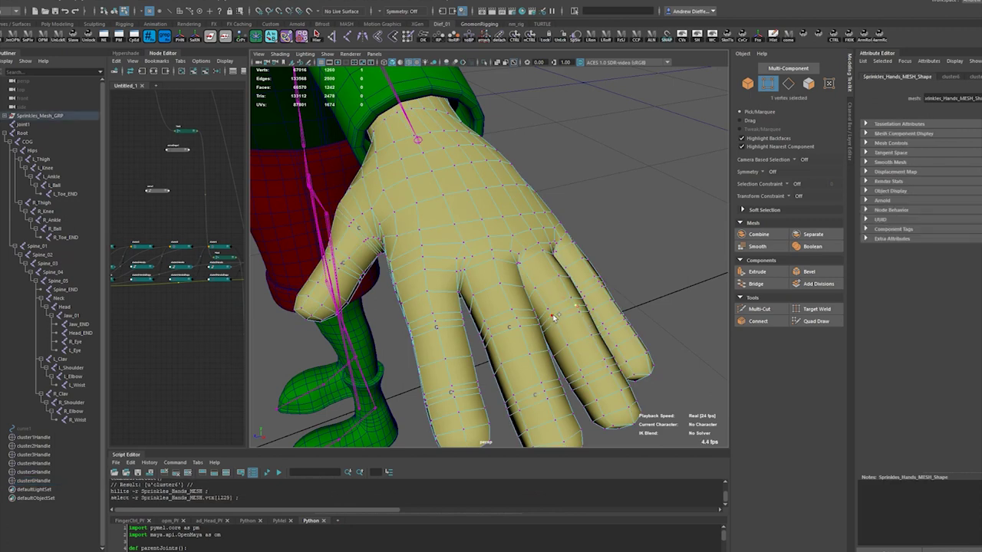
pyautogui.hotkey('ctrl', 'alt', 'c')
# Add clusters on a loop near the fingertip and on the ring finger.
pyautogui.moveTo(603, 369); pyautogui.dragTo(594, 356, button='right')
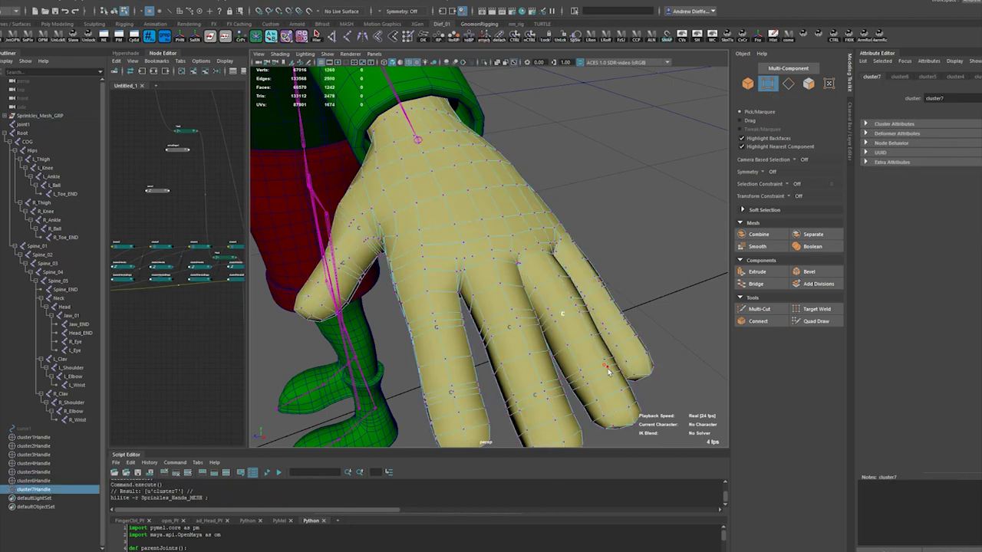
pyautogui.click(608, 369)
pyautogui.hotkey('ctrl', 'alt', 'c')
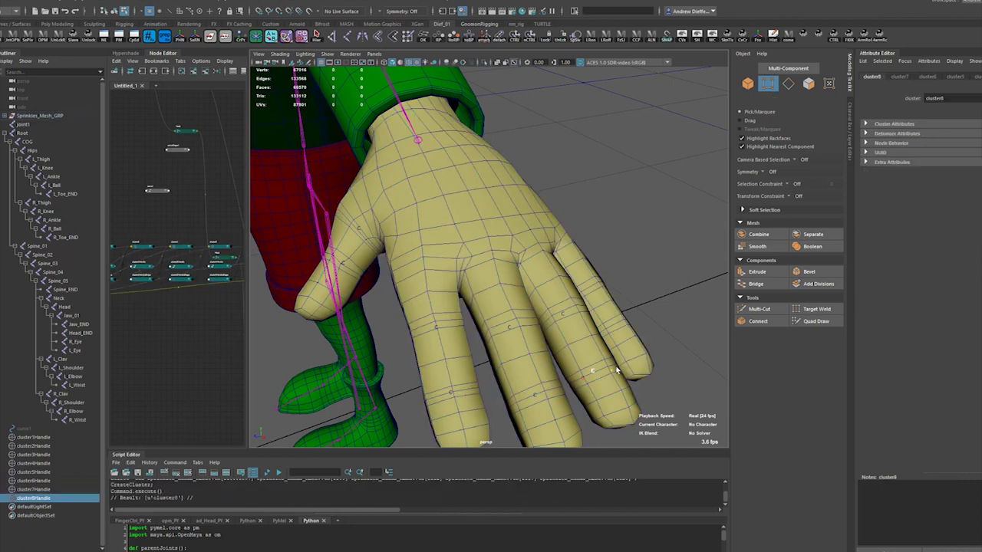
pyautogui.moveTo(606, 297); pyautogui.dragTo(596, 281, button='right')
pyautogui.click(609, 292)
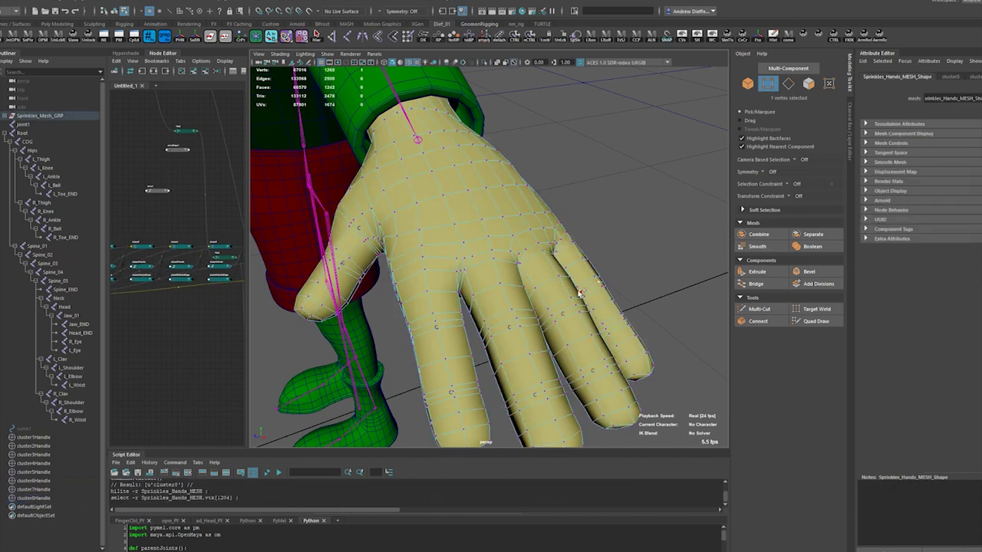
pyautogui.hotkey('ctrl', 'alt', 'c')
# Test-bend a finger about -50° with cluster3Handle, undo it, then select joint1.
pyautogui.keyDown('alt'); pyautogui.moveTo(629, 305); pyautogui.dragTo(415, 374); pyautogui.keyUp('alt')
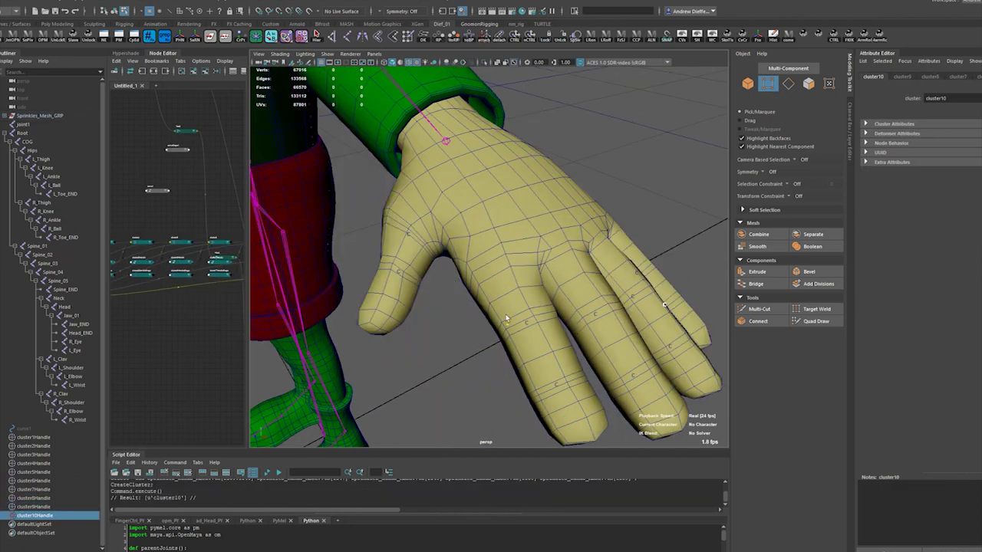
pyautogui.click(527, 325)
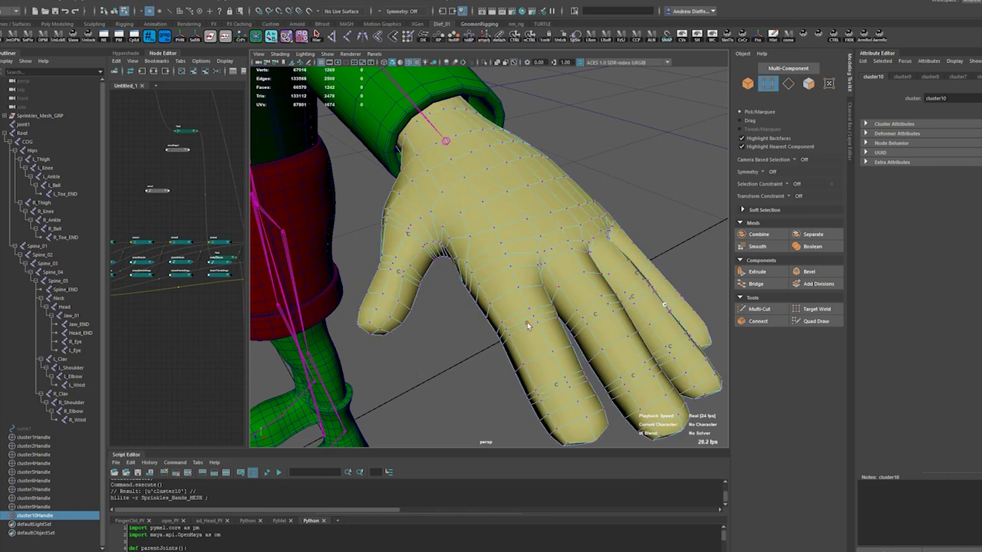
pyautogui.press('e')
pyautogui.click(530, 326)
pyautogui.click(529, 326)
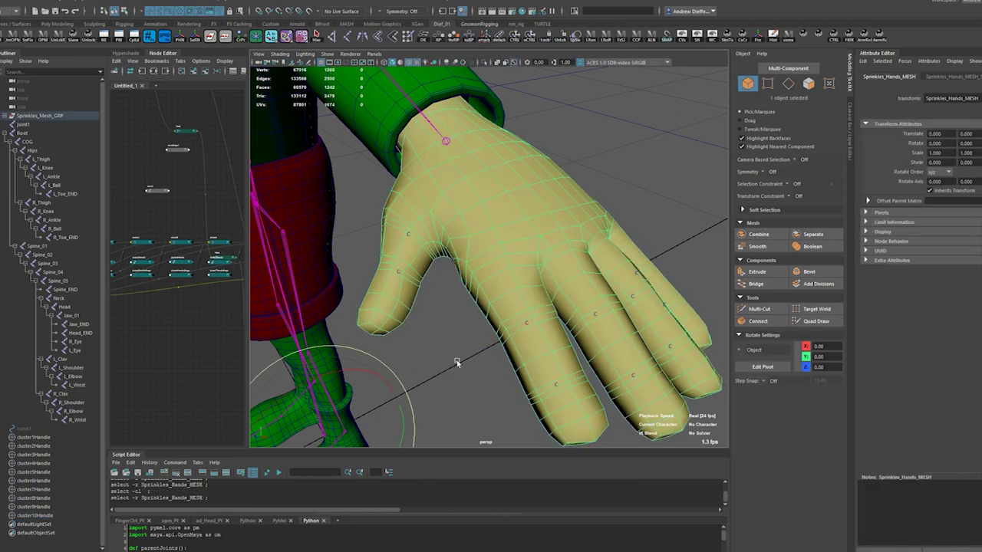
pyautogui.click(350, 196)
pyautogui.click(529, 326)
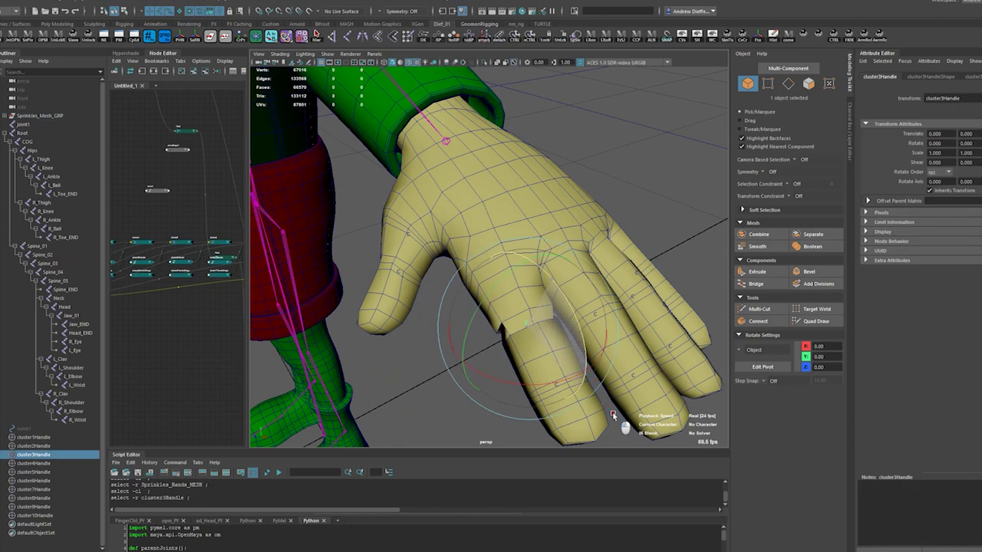
pyautogui.moveTo(572, 380)
pyautogui.mouseDown()
pyautogui.moveTo(502, 431)
pyautogui.moveTo(506, 388)
pyautogui.mouseUp()
pyautogui.hotkey('ctrl', 'z')
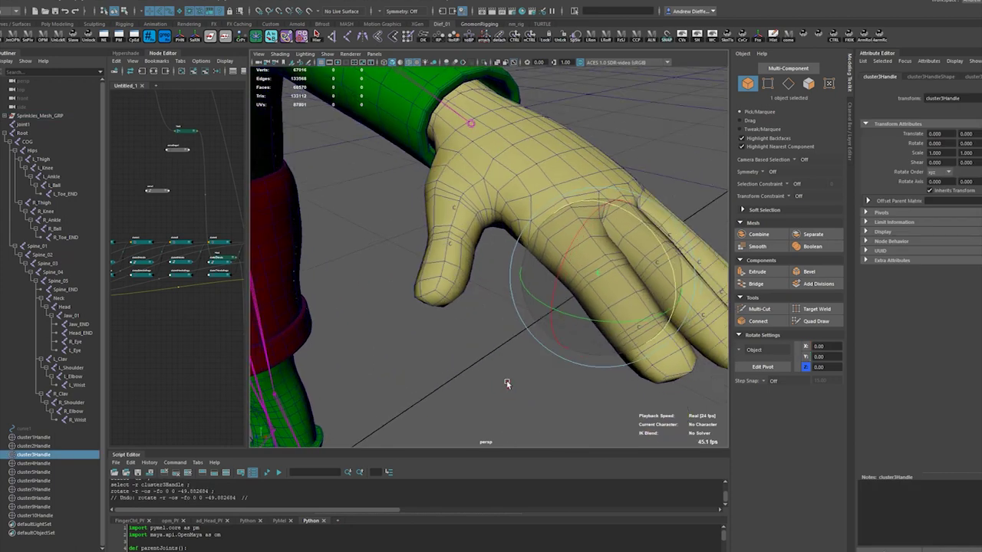
pyautogui.click(395, 378)
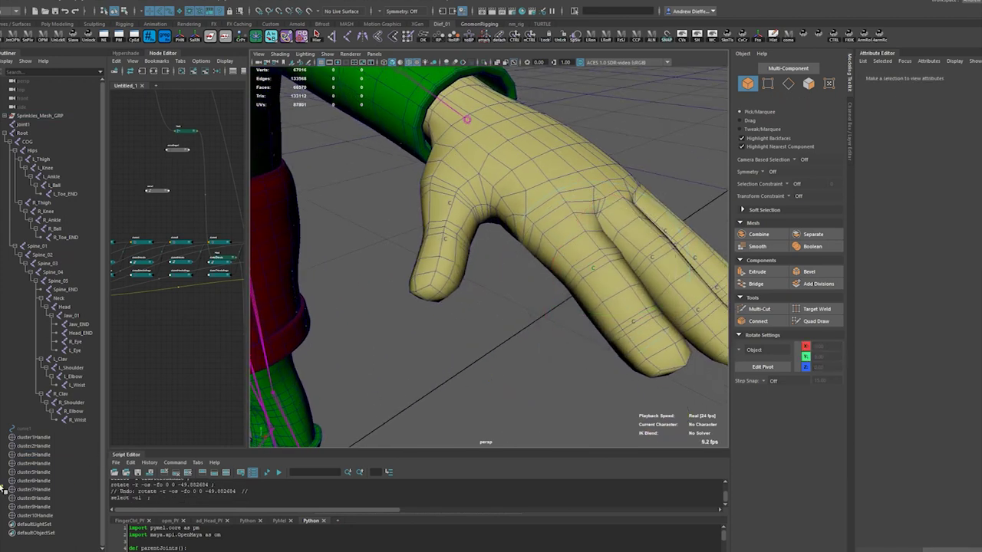
pyautogui.click(388, 405)
# Show only the skeleton, duplicate joint1 as joint2 and snap it onto a finger cluster.
pyautogui.press('f')
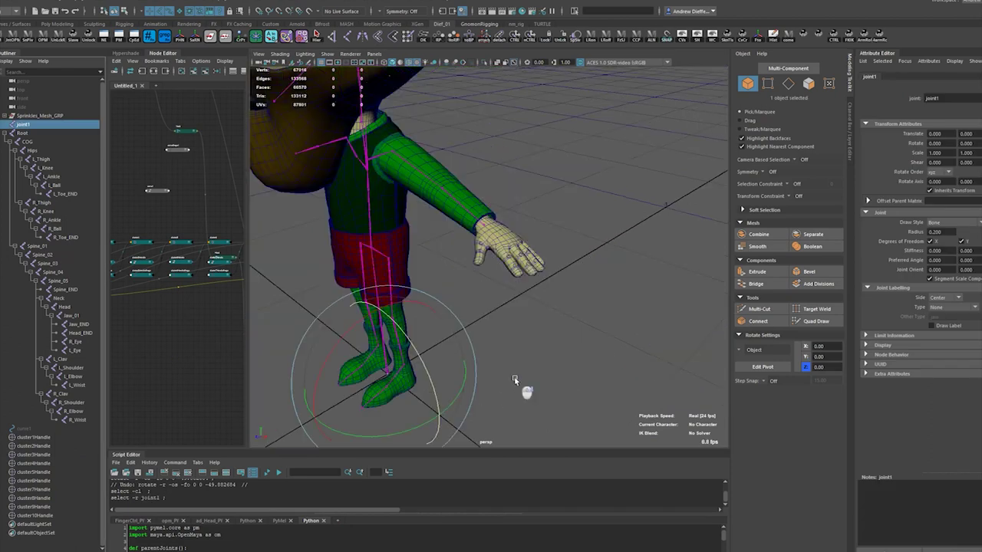
pyautogui.hotkey('ctrl', '1')
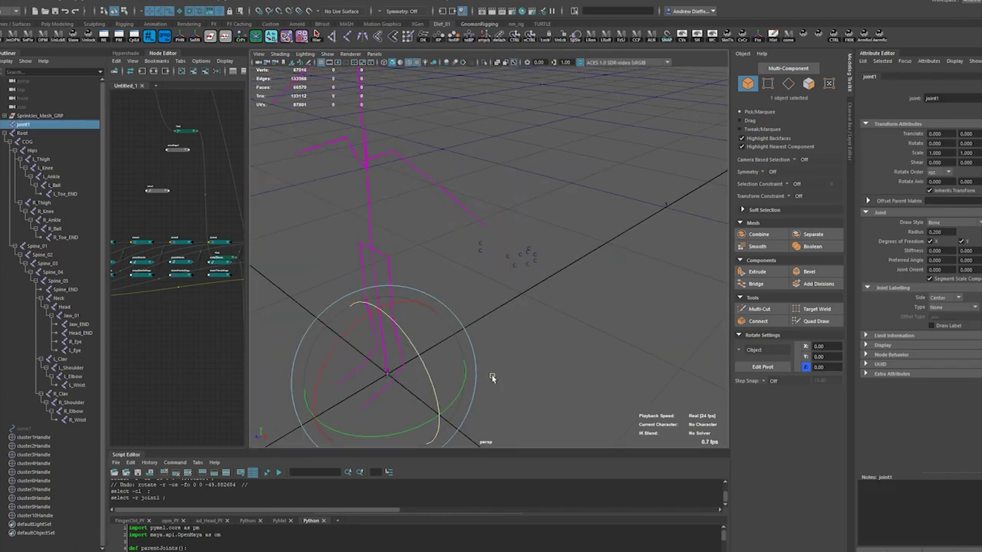
pyautogui.hotkey('shift', 'd')
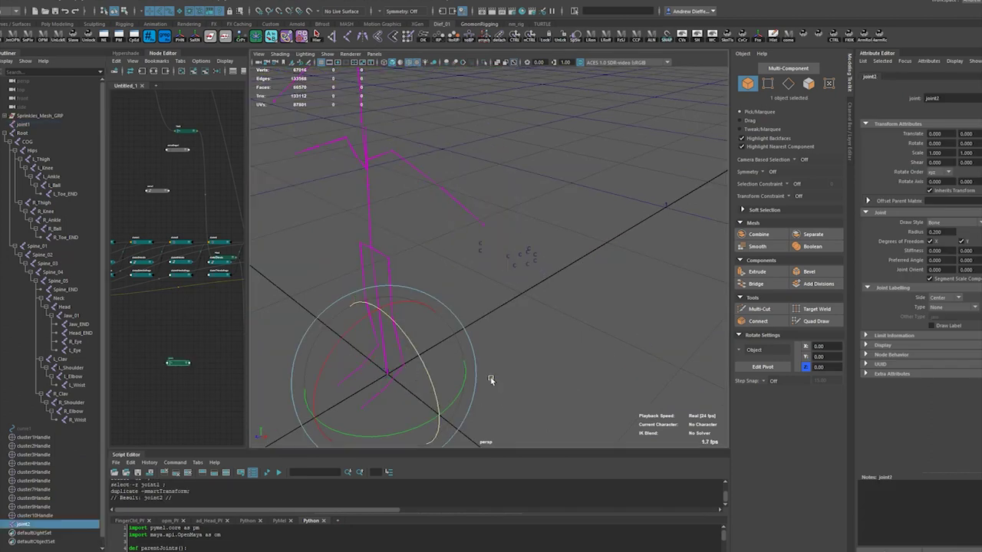
pyautogui.press('w')
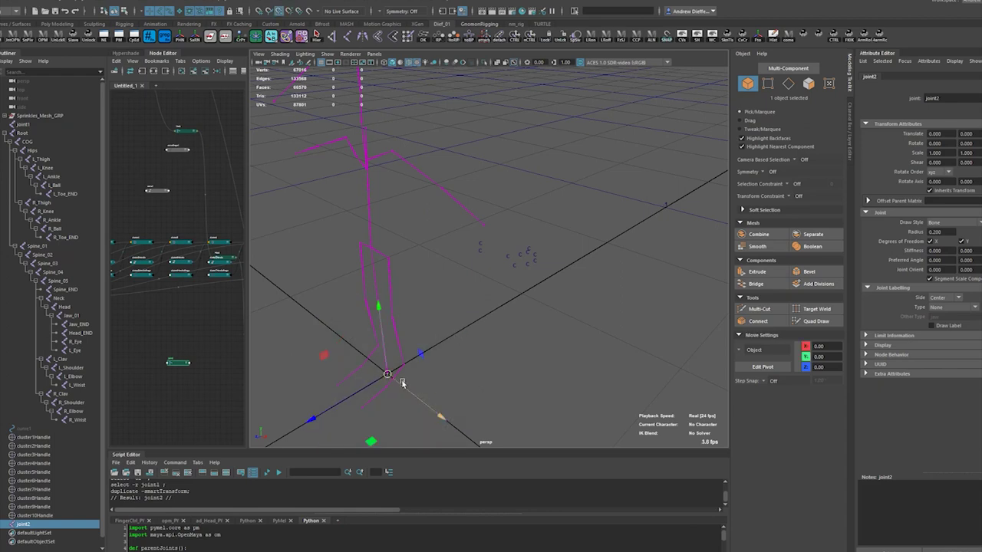
pyautogui.moveTo(389, 376); pyautogui.dragTo(486, 260)
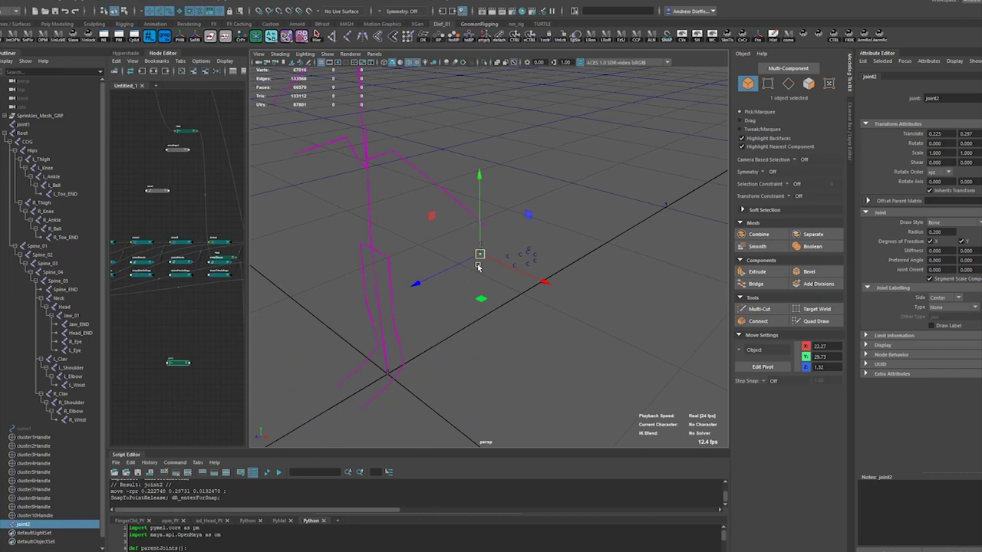
# Duplicate joint2 as joint3 and snap it onto cluster1Handle with the a_to_b hotkey.
pyautogui.keyDown('alt'); pyautogui.moveTo(478, 266); pyautogui.dragTo(499, 257, button='right'); pyautogui.keyUp('alt')
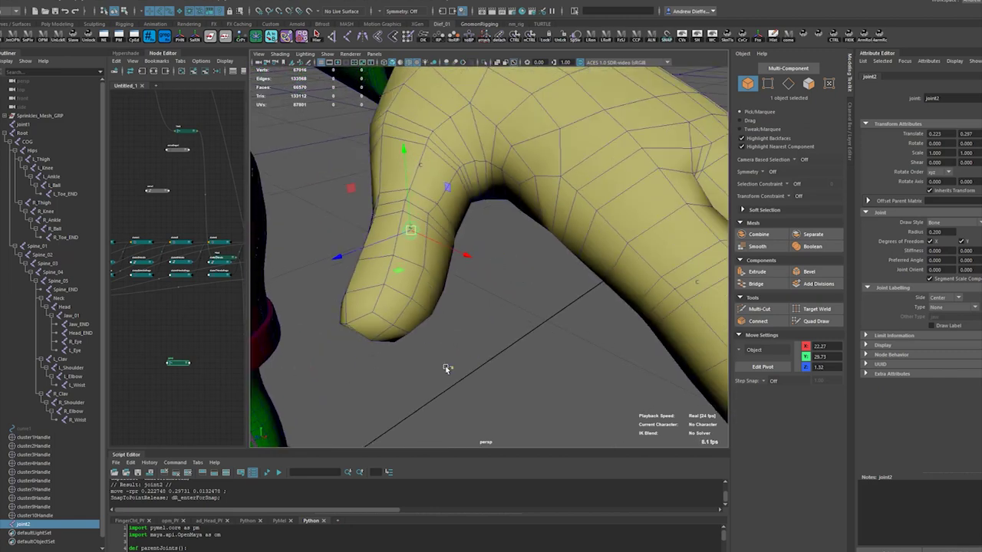
pyautogui.hotkey('ctrl', 'd')
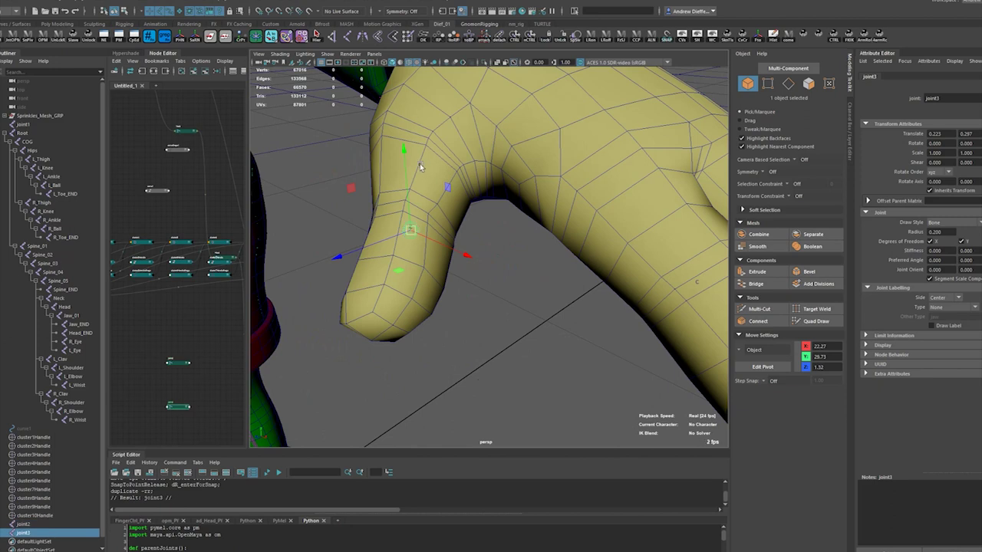
pyautogui.keyDown('shift'); pyautogui.click(420, 167); pyautogui.keyUp('shift')
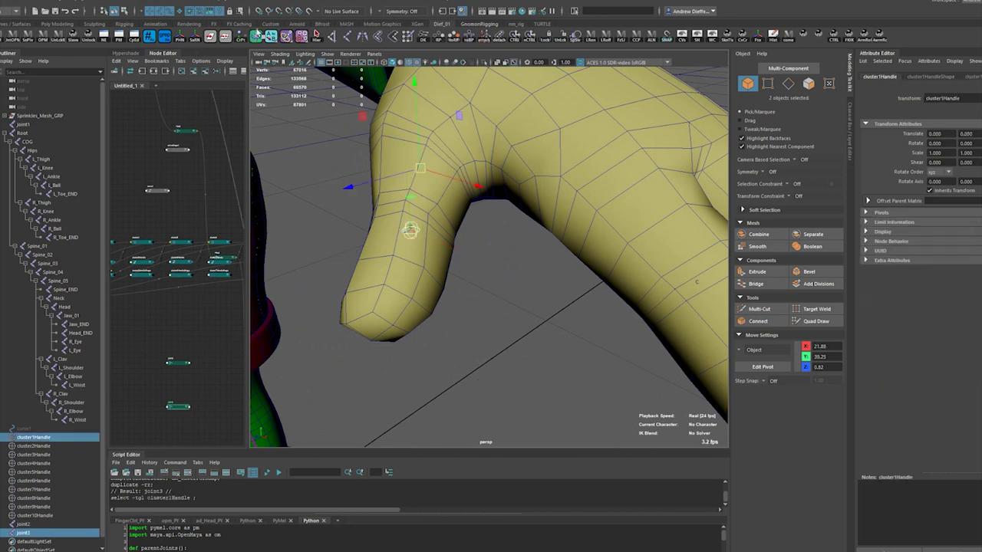
pyautogui.rightClick(280, 38)
pyautogui.moveTo(328, 175)
pyautogui.keyDown('alt'); pyautogui.mouseDown(button='right')
pyautogui.moveTo(504, 278)
pyautogui.moveTo(506, 258)
pyautogui.moveTo(515, 274)
pyautogui.moveTo(351, 187)
pyautogui.mouseUp(button='right'); pyautogui.keyUp('alt')
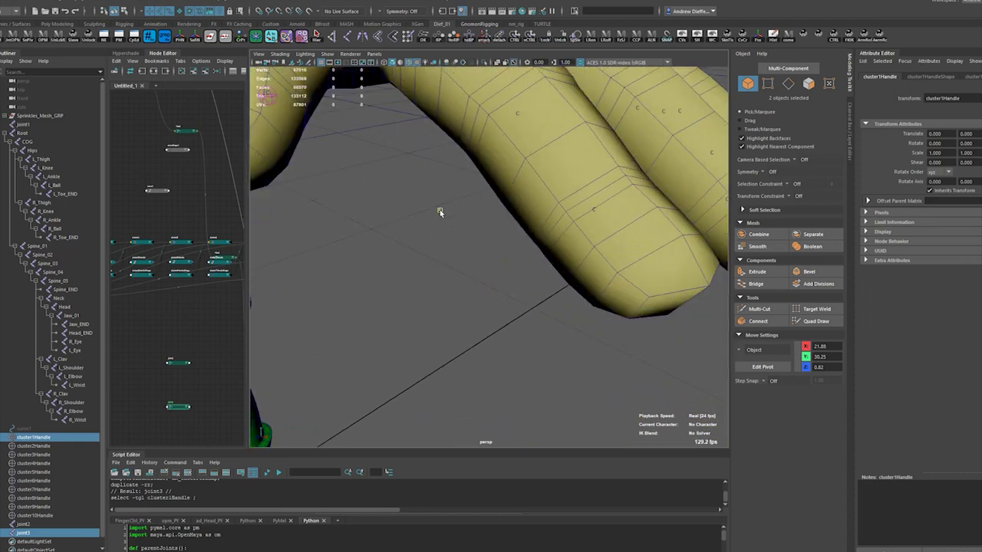
pyautogui.keyDown('alt'); pyautogui.moveTo(441, 212); pyautogui.dragTo(428, 212, button='right'); pyautogui.keyUp('alt')
pyautogui.keyDown('alt'); pyautogui.moveTo(482, 198); pyautogui.dragTo(472, 219); pyautogui.keyUp('alt')
pyautogui.keyDown('alt'); pyautogui.moveTo(482, 219); pyautogui.dragTo(479, 215, button='right'); pyautogui.keyUp('alt')
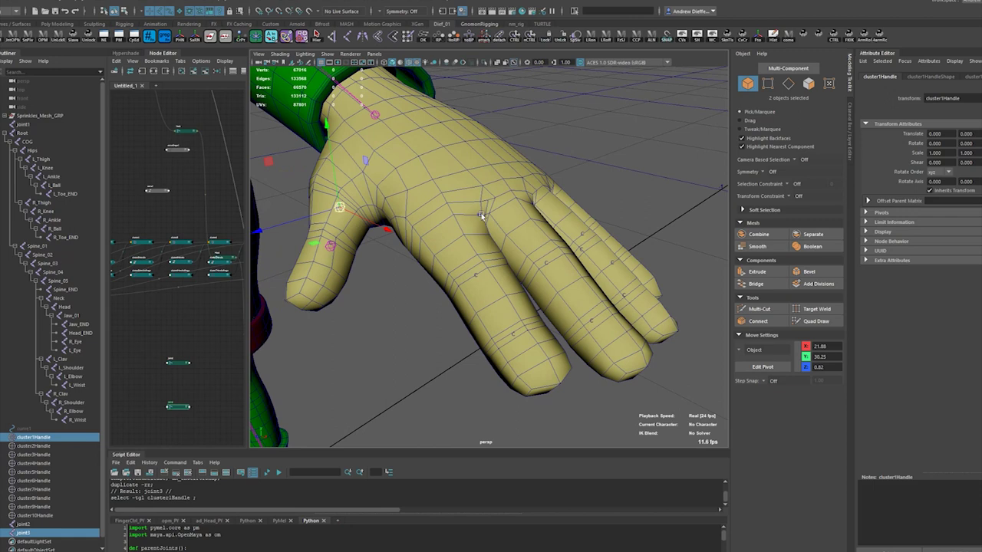
pyautogui.hotkey('alt', 'a')
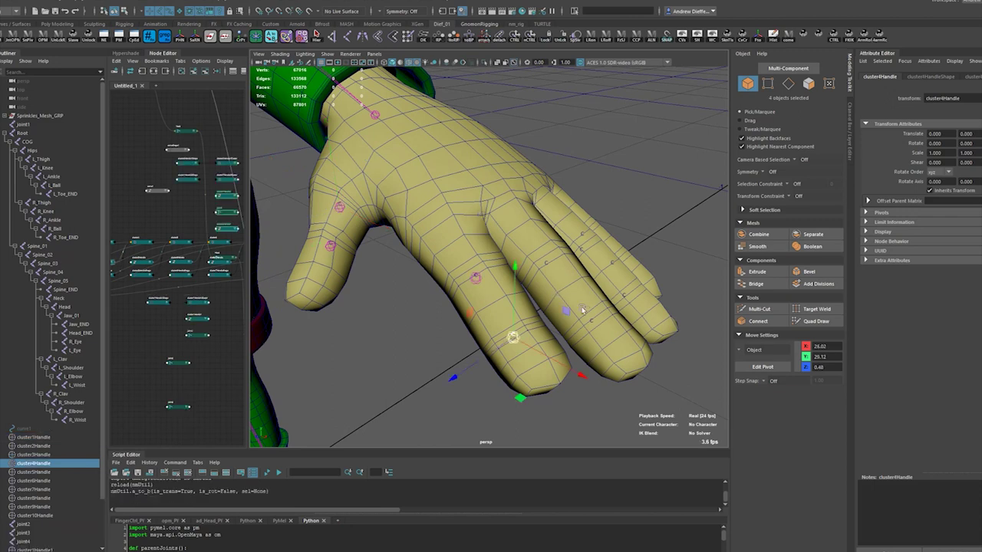
# Duplicate the joint and snap copies onto cluster5Handle and cluster6Handle with the a_to_b hotkey.
pyautogui.hotkey('ctrl', 'd')
pyautogui.keyDown('shift'); pyautogui.click(546, 262); pyautogui.keyUp('shift')
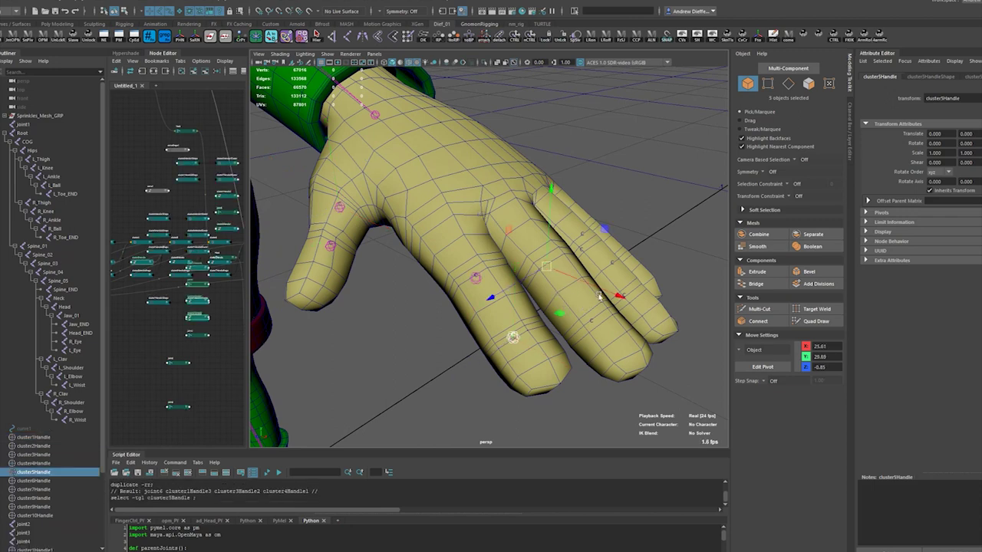
pyautogui.hotkey('alt', 'a')
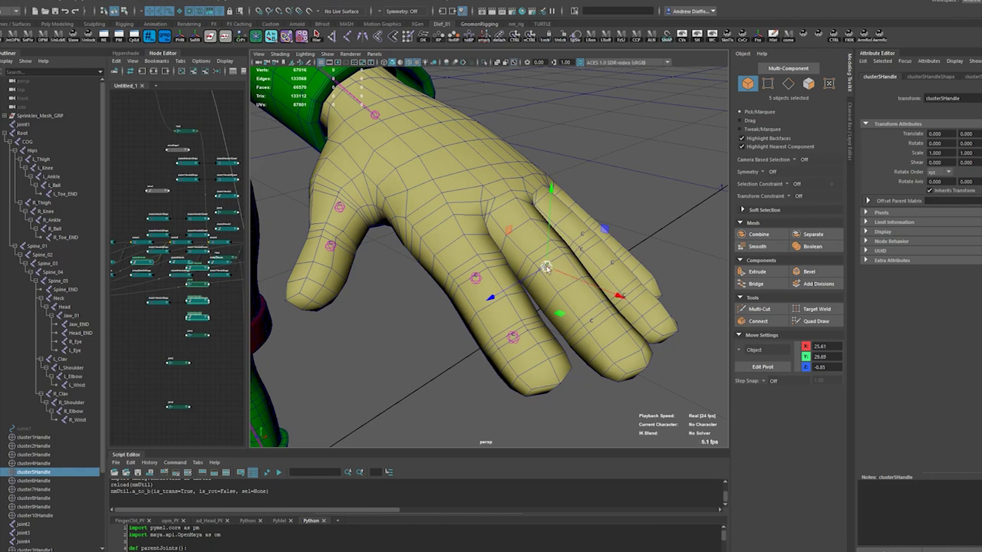
pyautogui.click(546, 267)
pyautogui.hotkey('shift', 'd')
pyautogui.keyDown('shift'); pyautogui.click(597, 327); pyautogui.keyUp('shift')
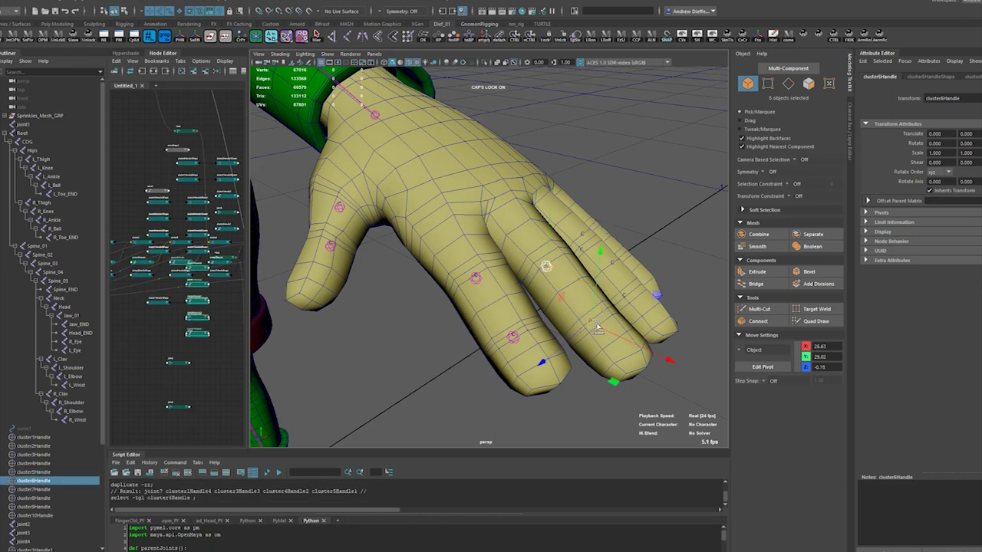
pyautogui.hotkey('alt', 'a')
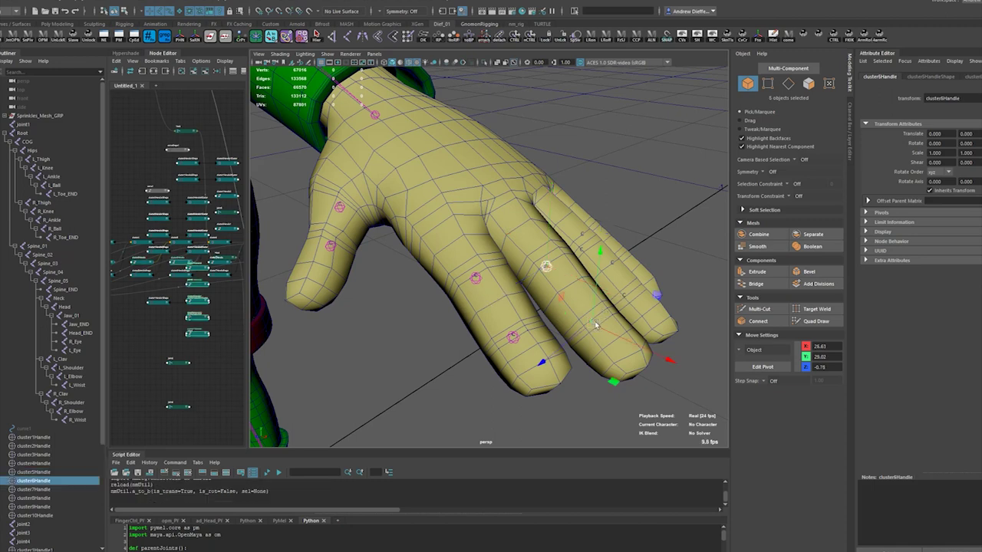
pyautogui.press('f')
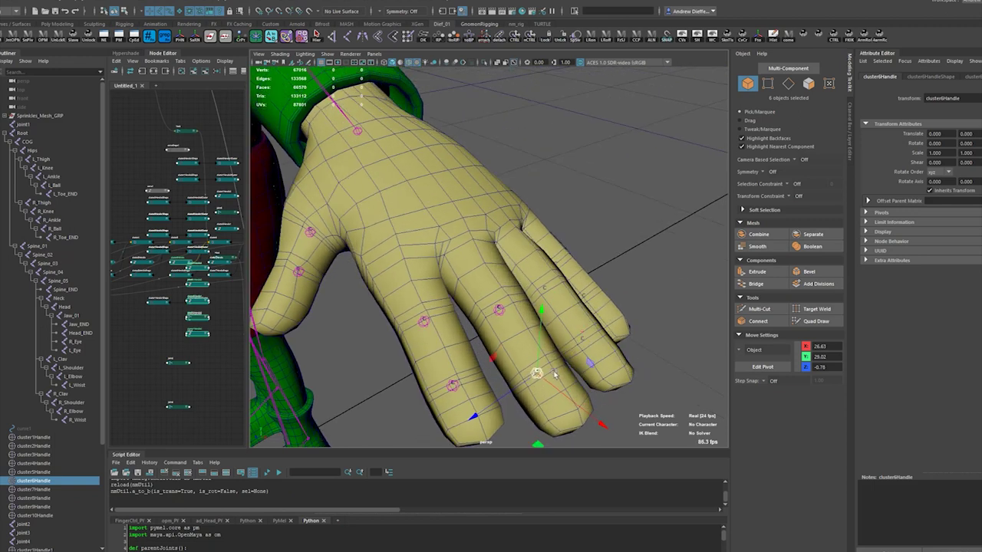
# Add duplicated joints snapped onto cluster7Handle and cluster8Handle.
pyautogui.hotkey('ctrl', 'd')
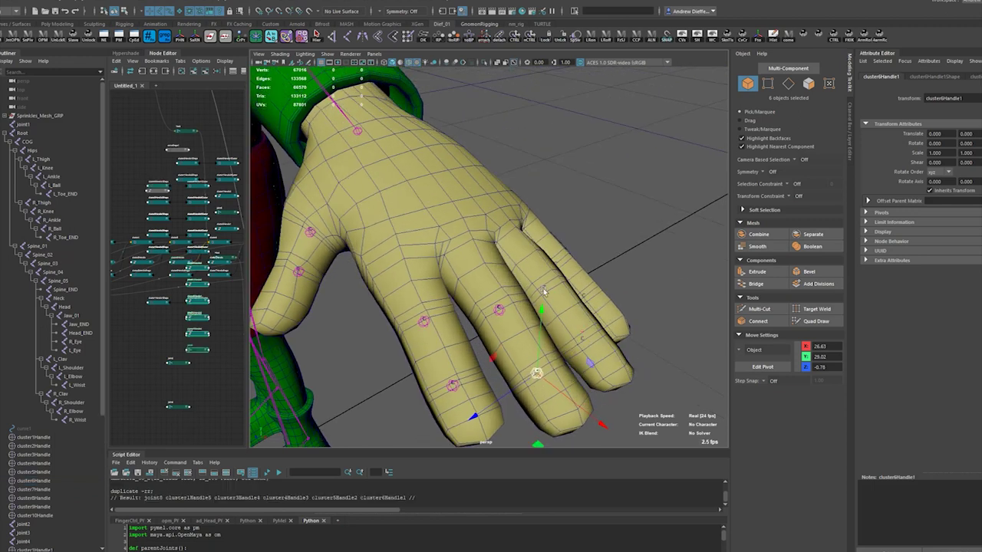
pyautogui.keyDown('shift'); pyautogui.click(545, 290); pyautogui.keyUp('shift')
pyautogui.hotkey('alt', 'a')
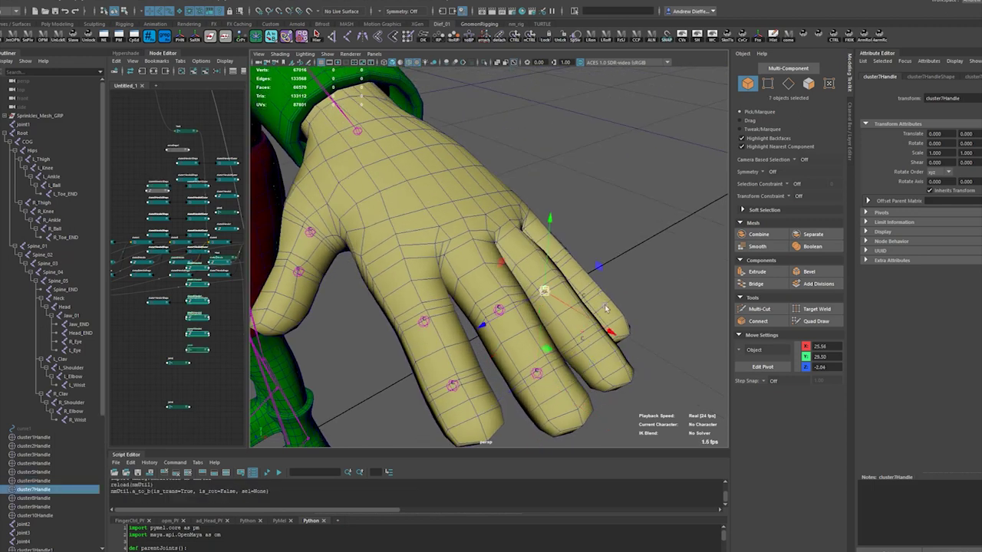
pyautogui.hotkey('ctrl', 'd')
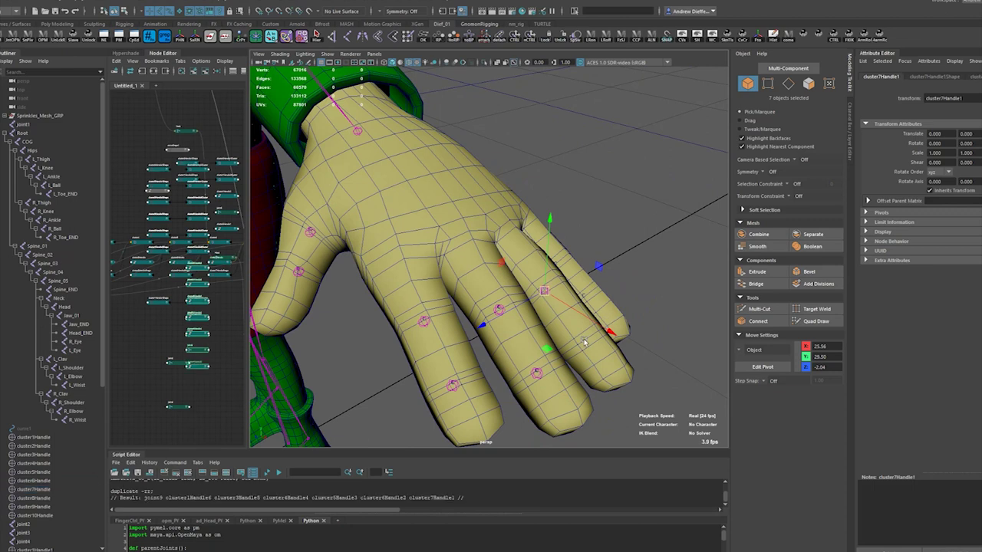
pyautogui.keyDown('shift'); pyautogui.click(584, 343); pyautogui.keyUp('shift')
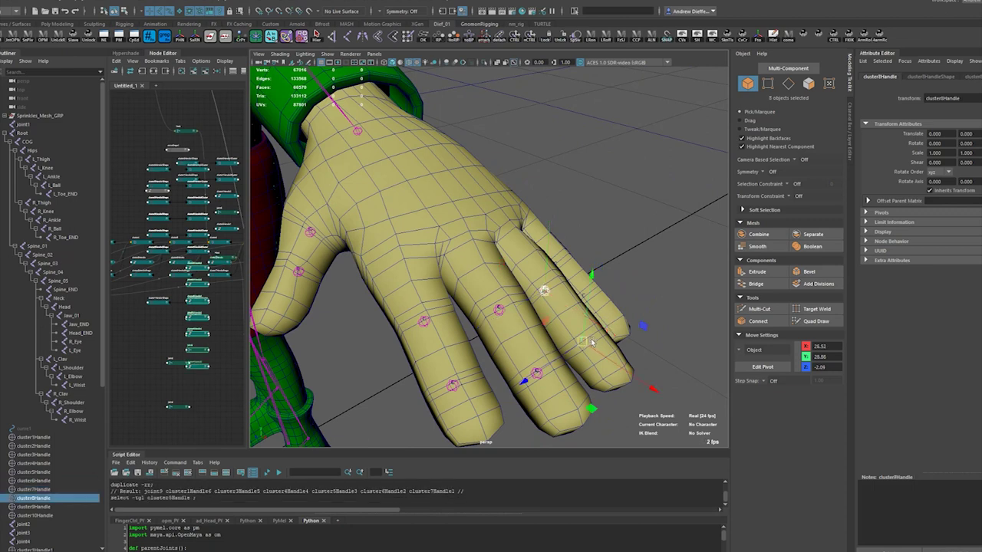
pyautogui.hotkey('alt', 'a')
# Duplicate joint8 and snap new joints onto cluster9Handle and cluster10Handle.
pyautogui.keyDown('alt'); pyautogui.moveTo(591, 338); pyautogui.dragTo(500, 332); pyautogui.keyUp('alt')
pyautogui.click(490, 329)
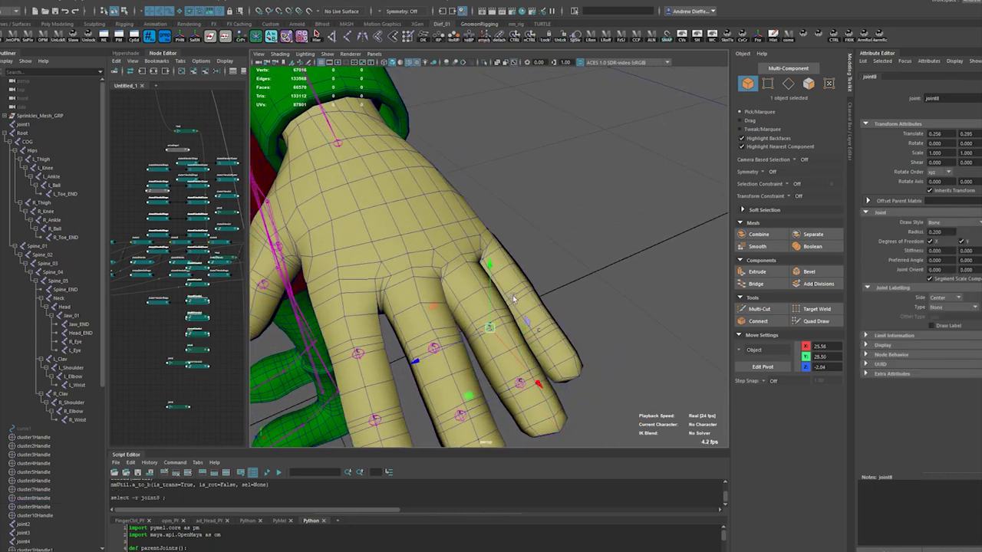
pyautogui.hotkey('ctrl', 'd')
pyautogui.keyDown('shift'); pyautogui.click(514, 297); pyautogui.keyUp('shift')
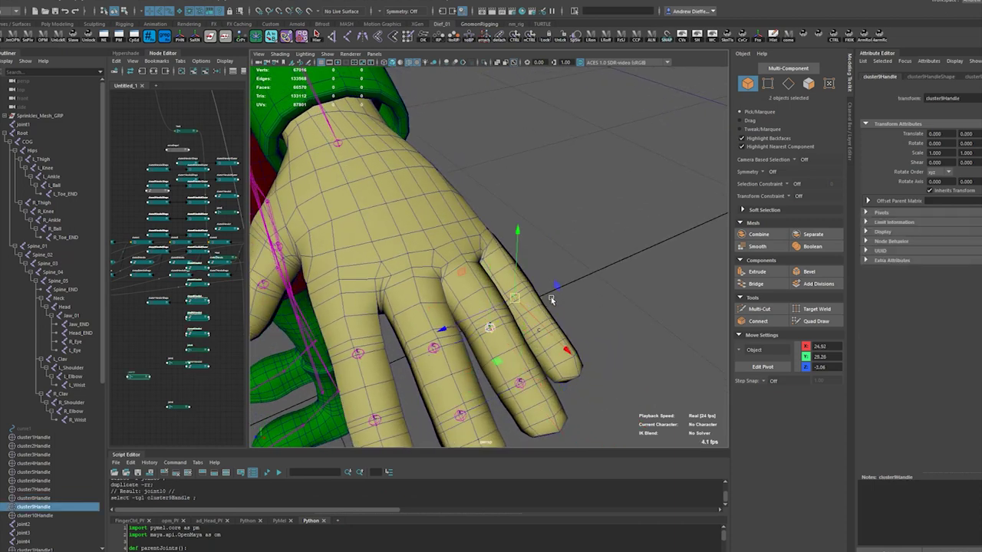
pyautogui.hotkey('alt', 'a')
pyautogui.click(491, 327)
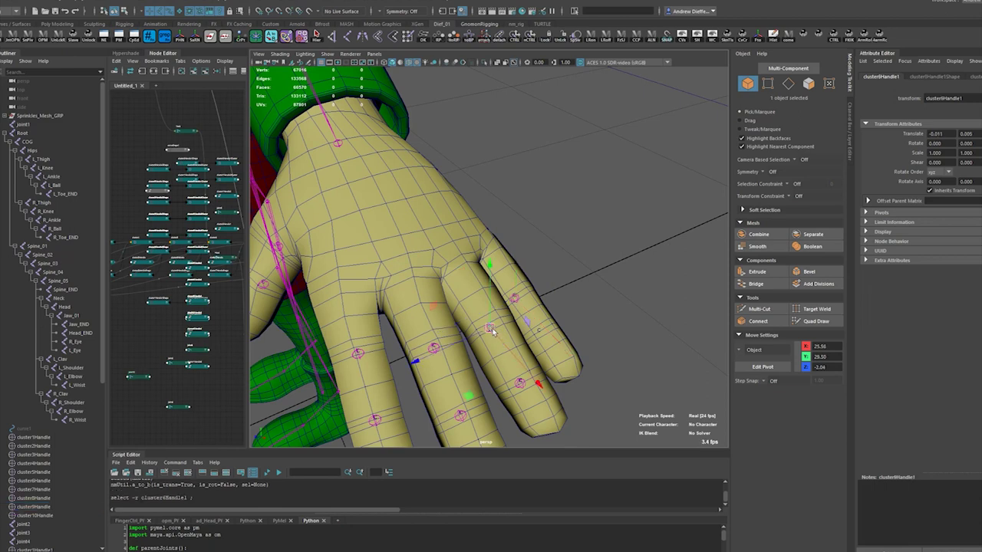
pyautogui.hotkey('ctrl', 'd')
pyautogui.keyDown('shift'); pyautogui.click(537, 332); pyautogui.keyUp('shift')
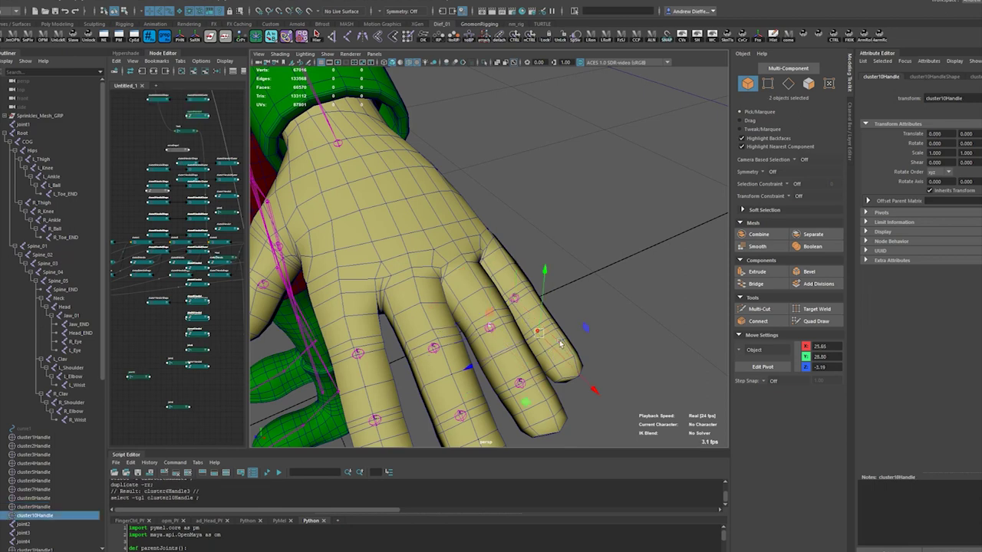
pyautogui.hotkey('alt', 'a')
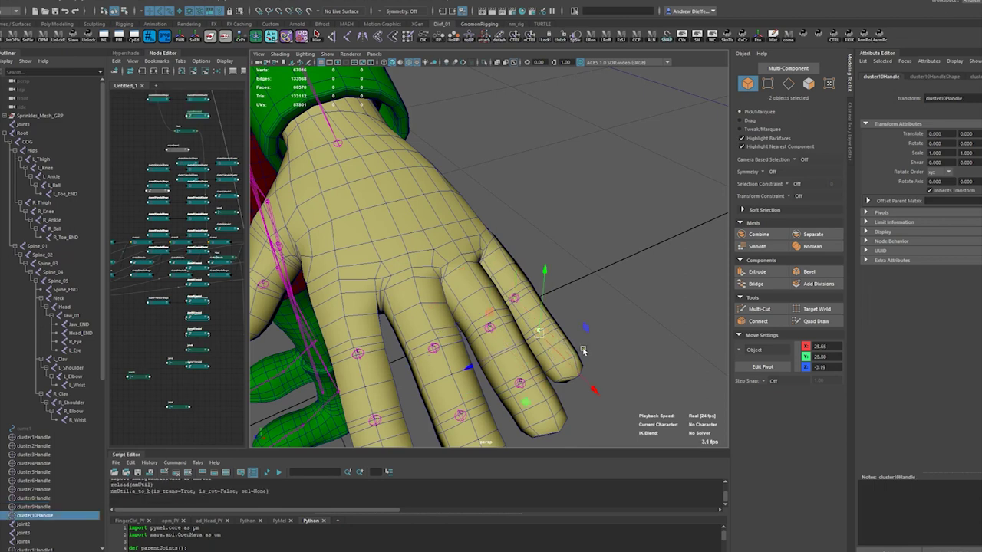
# Undo the mistaken fingertip duplicate, redo it toward cluster10Handle, and clear the selection.
pyautogui.hotkey('ctrl', 'z')
pyautogui.hotkey('ctrl', 'z')
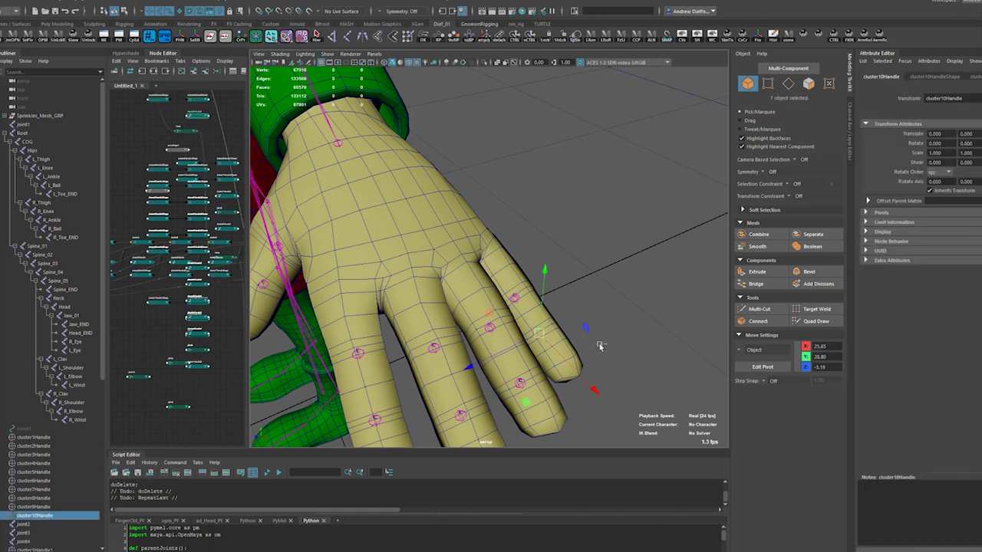
pyautogui.hotkey('ctrl', 'z')
pyautogui.hotkey('ctrl', 'z')
pyautogui.hotkey('ctrl', 'z')
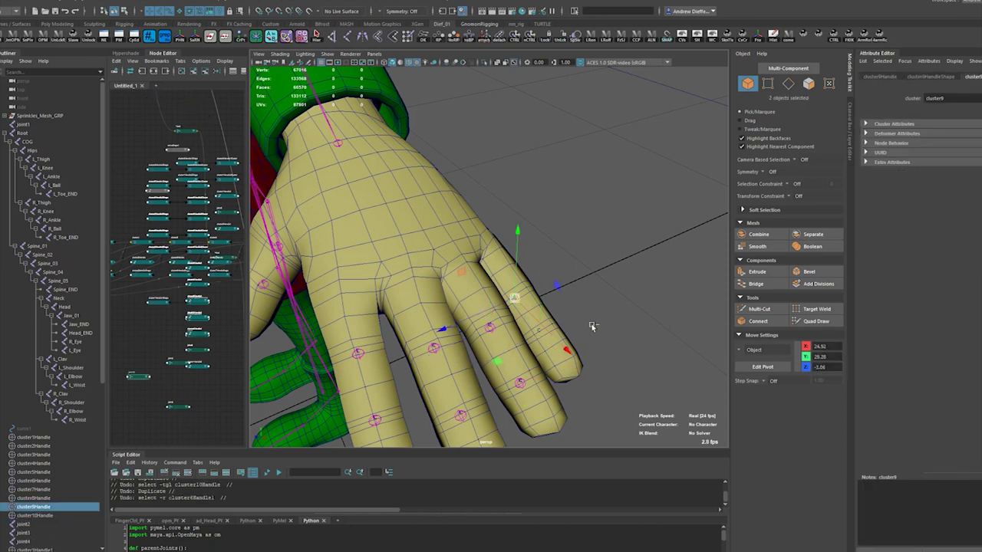
pyautogui.hotkey('ctrl', 'd')
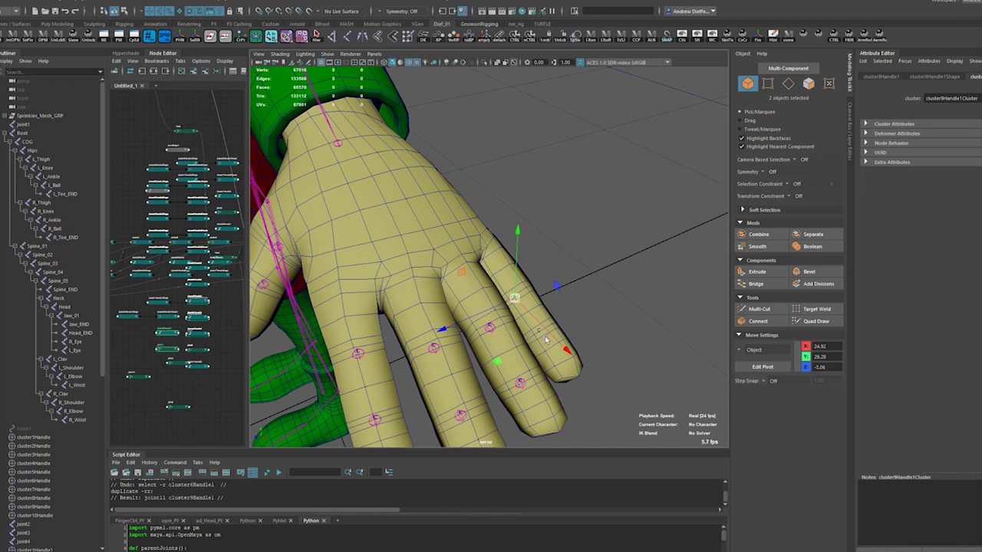
pyautogui.keyDown('shift'); pyautogui.click(538, 334); pyautogui.keyUp('shift')
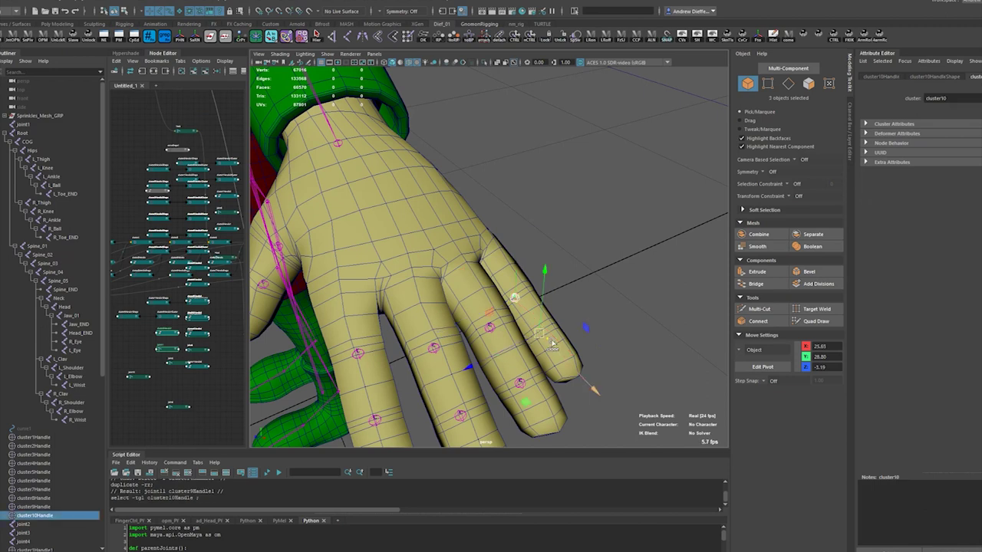
pyautogui.click(609, 333)
pyautogui.moveTo(609, 333)
pyautogui.keyDown('alt'); pyautogui.mouseDown()
pyautogui.moveTo(565, 333)
pyautogui.moveTo(553, 321)
pyautogui.mouseUp(); pyautogui.keyUp('alt')
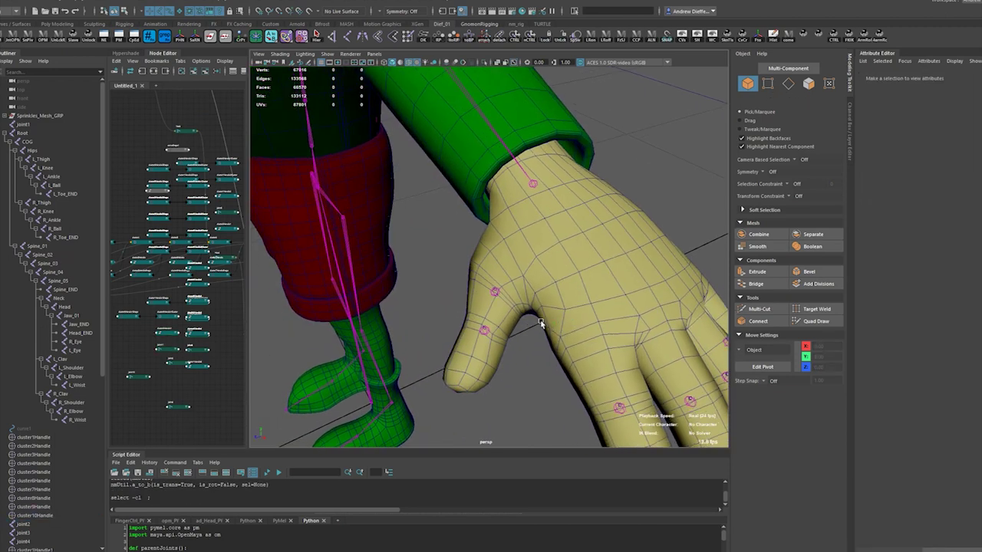
# Switch to the top view, turn on point snapping, and move the thumb joint onto the palm.
pyautogui.press('space')
pyautogui.click(519, 309)
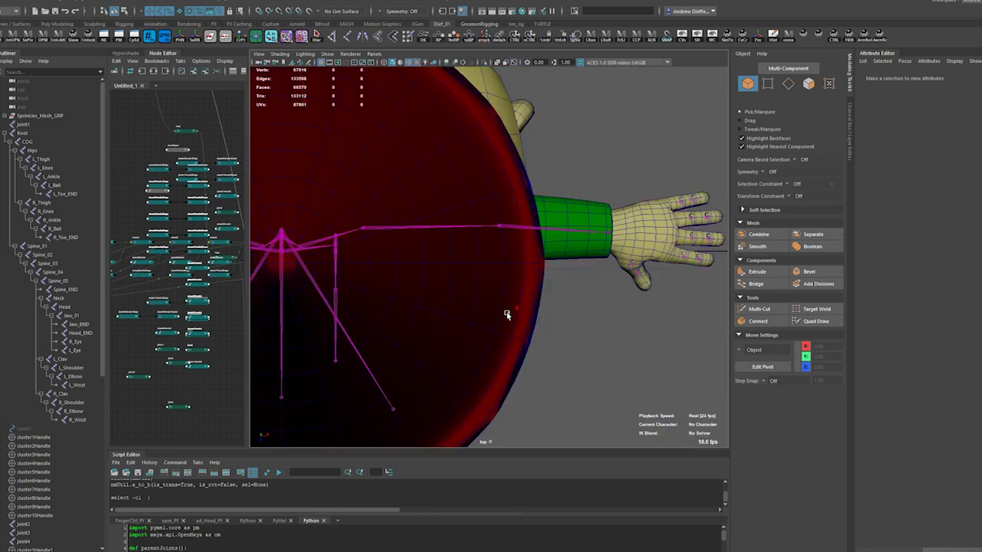
pyautogui.moveTo(508, 311)
pyautogui.keyDown('alt'); pyautogui.mouseDown(button='right')
pyautogui.moveTo(532, 276)
pyautogui.moveTo(612, 276)
pyautogui.mouseUp(button='right'); pyautogui.keyUp('alt')
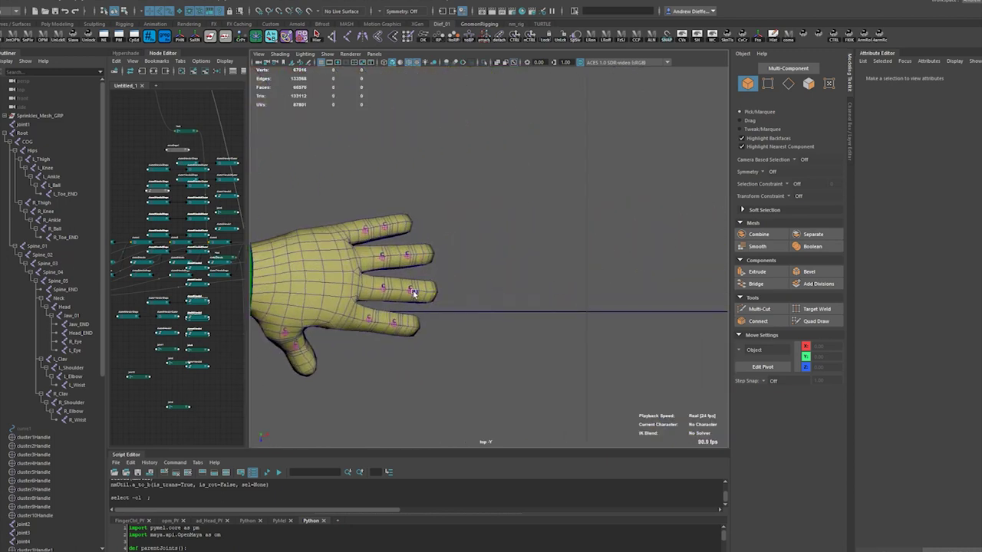
pyautogui.keyDown('alt'); pyautogui.moveTo(413, 292); pyautogui.dragTo(495, 294); pyautogui.keyUp('alt')
pyautogui.moveTo(495, 293)
pyautogui.keyDown('alt'); pyautogui.mouseDown(button='right')
pyautogui.moveTo(547, 281)
pyautogui.moveTo(460, 291)
pyautogui.mouseUp(button='right'); pyautogui.keyUp('alt')
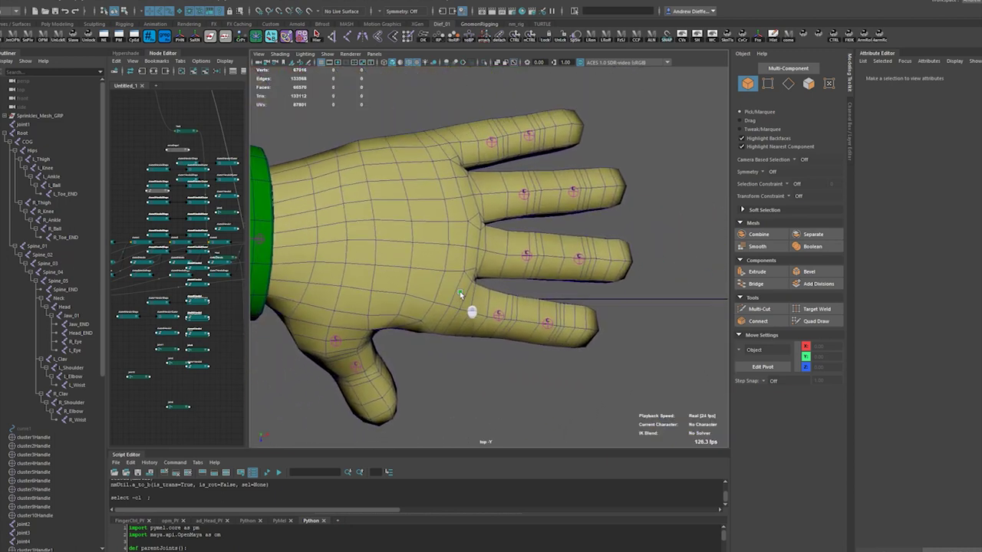
pyautogui.keyDown('alt'); pyautogui.moveTo(460, 294); pyautogui.dragTo(493, 347); pyautogui.keyUp('alt')
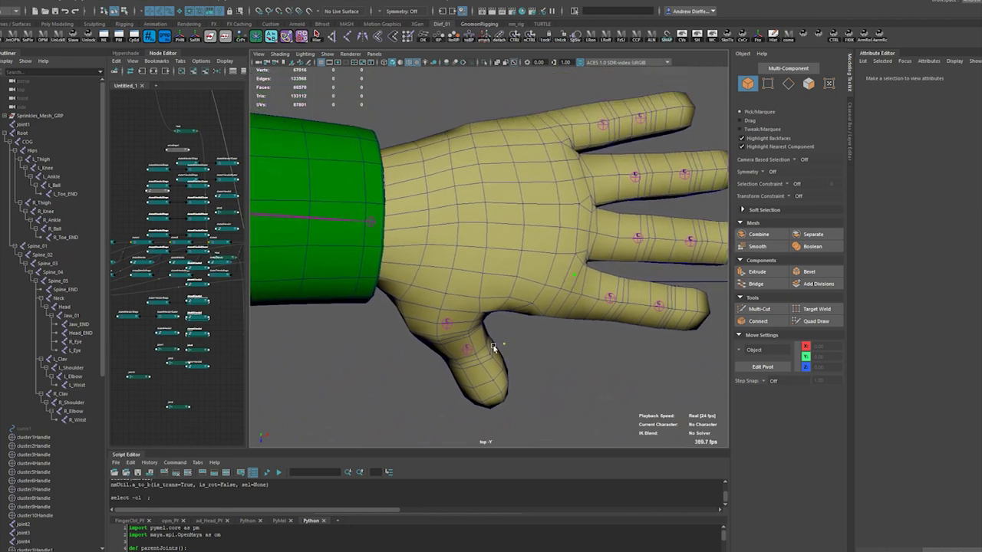
pyautogui.click(448, 328)
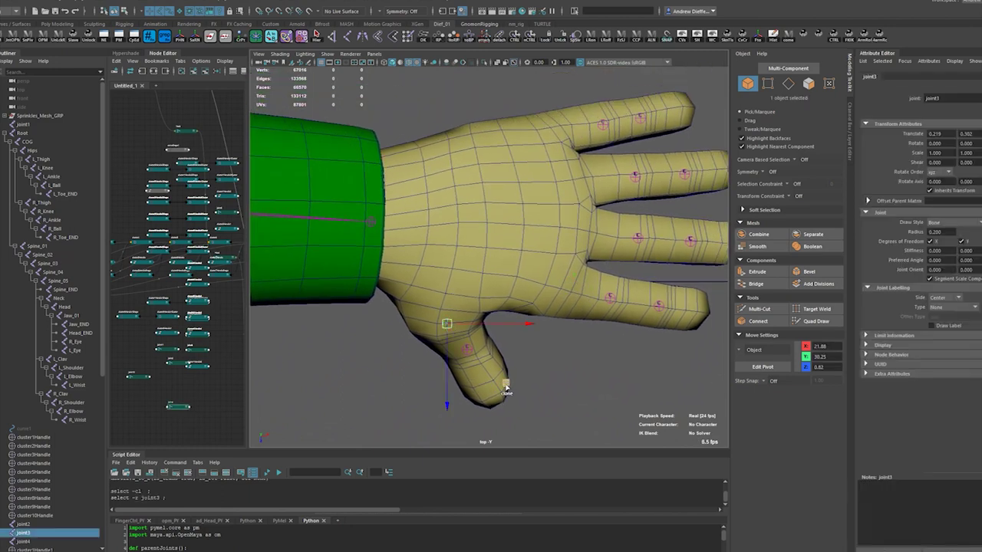
pyautogui.click(307, 12)
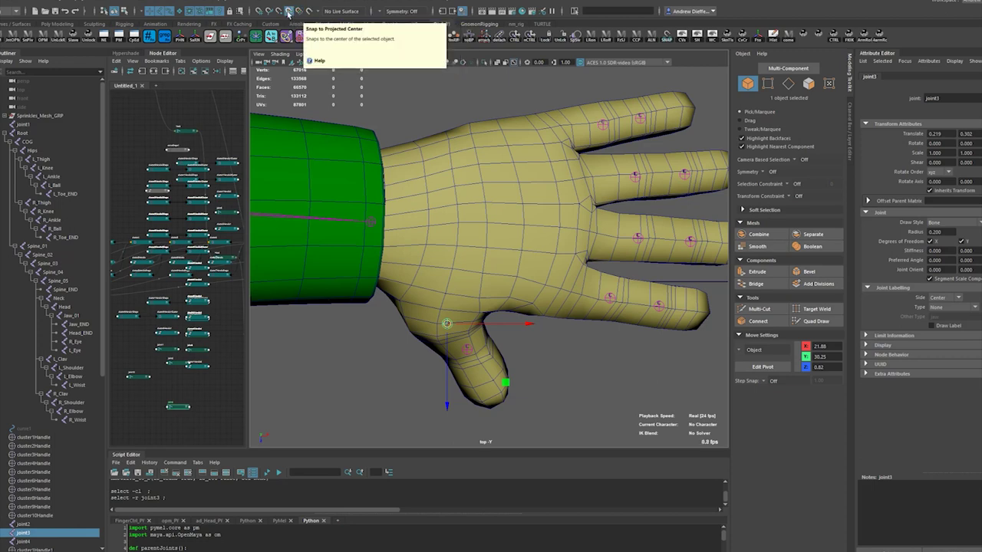
pyautogui.click(288, 12)
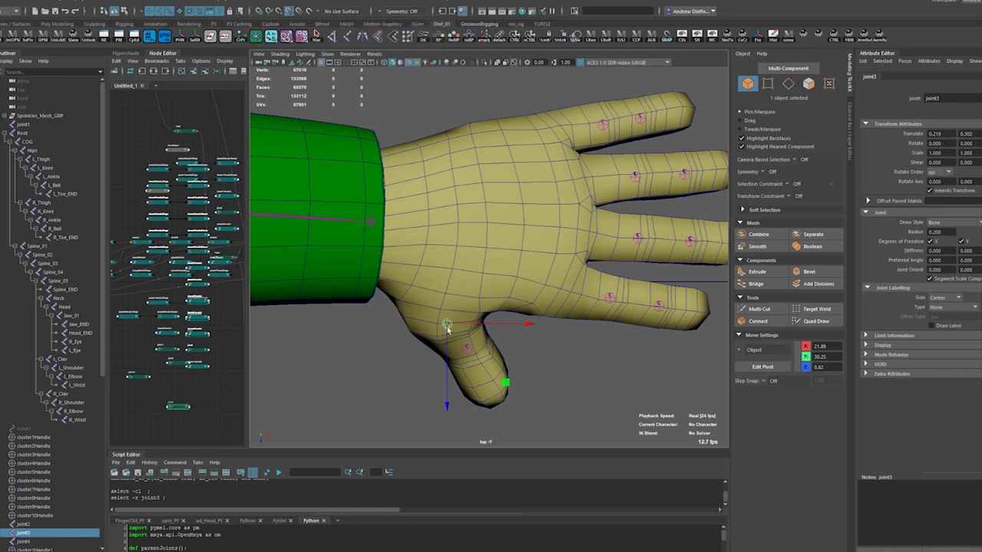
pyautogui.moveTo(447, 326); pyautogui.dragTo(456, 262)
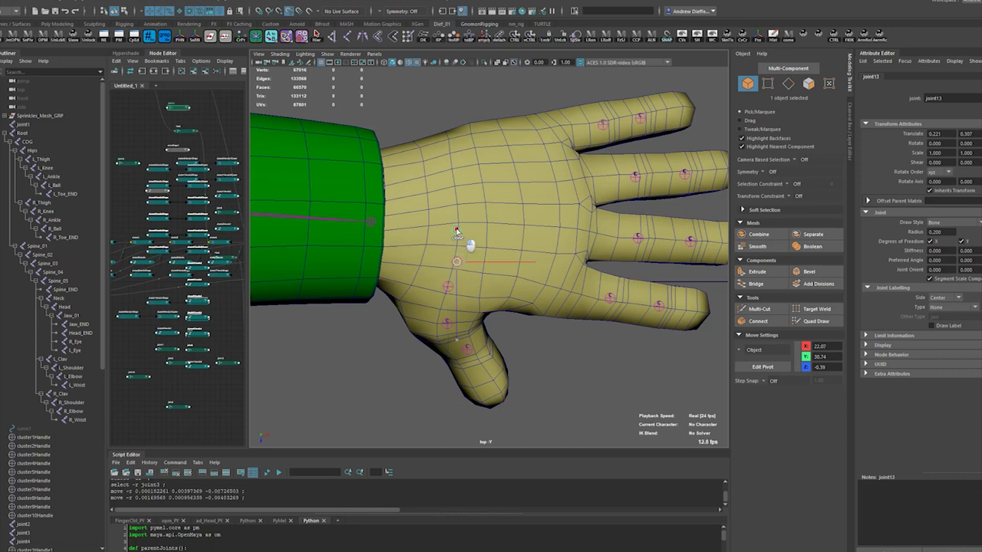
# Draw joint chains along the remaining fingers, ending with a joint at the thumb tip.
pyautogui.click(458, 221)
pyautogui.click(455, 188)
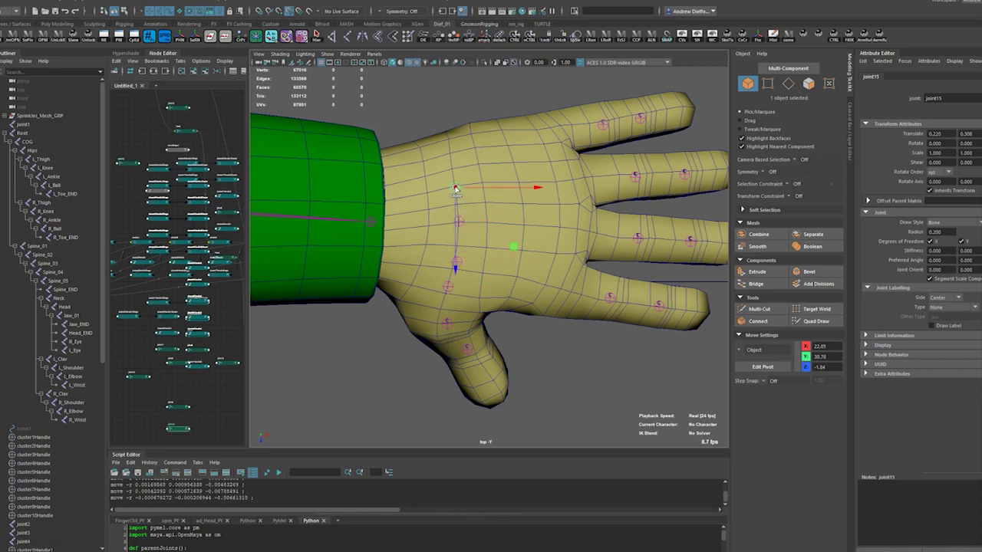
pyautogui.click(447, 151)
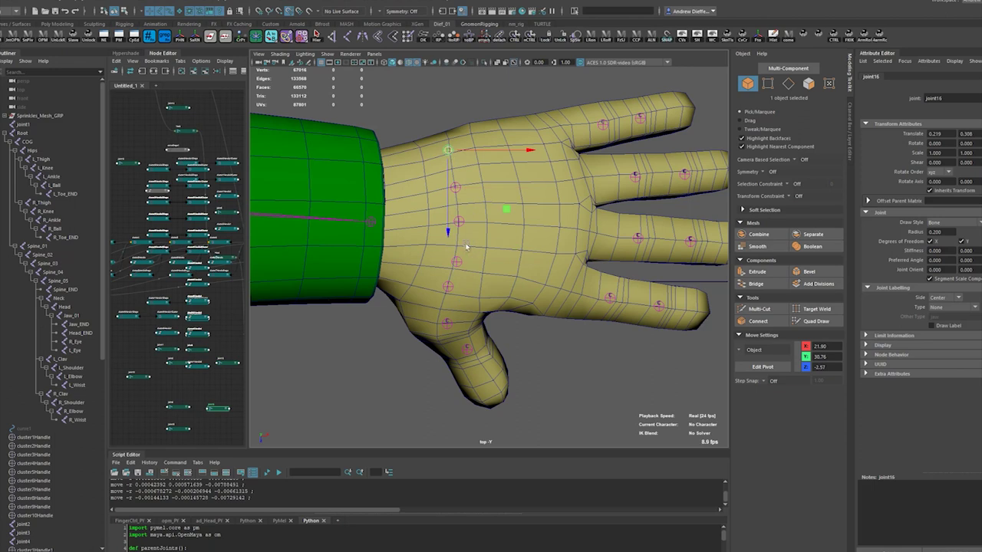
pyautogui.click(457, 187)
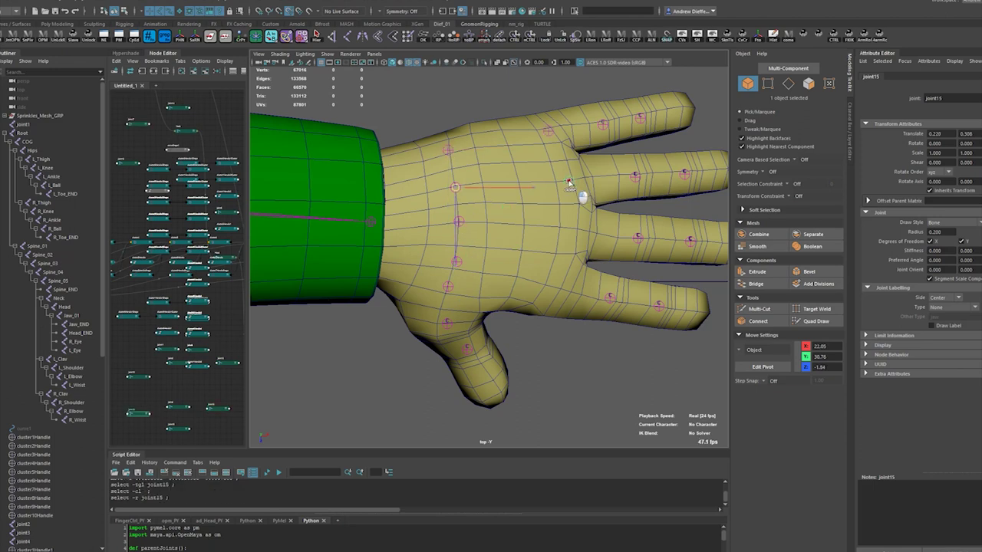
pyautogui.click(573, 182)
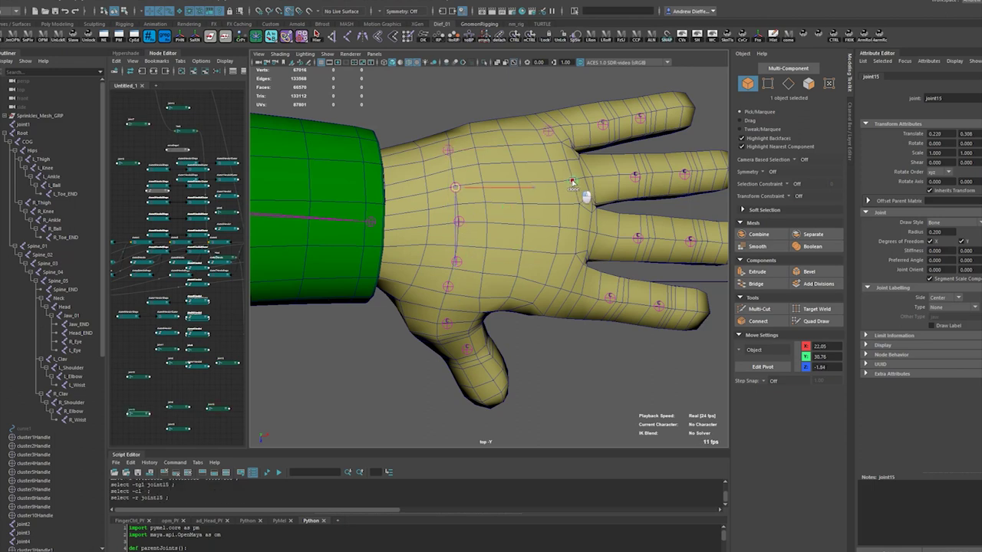
pyautogui.click(576, 230)
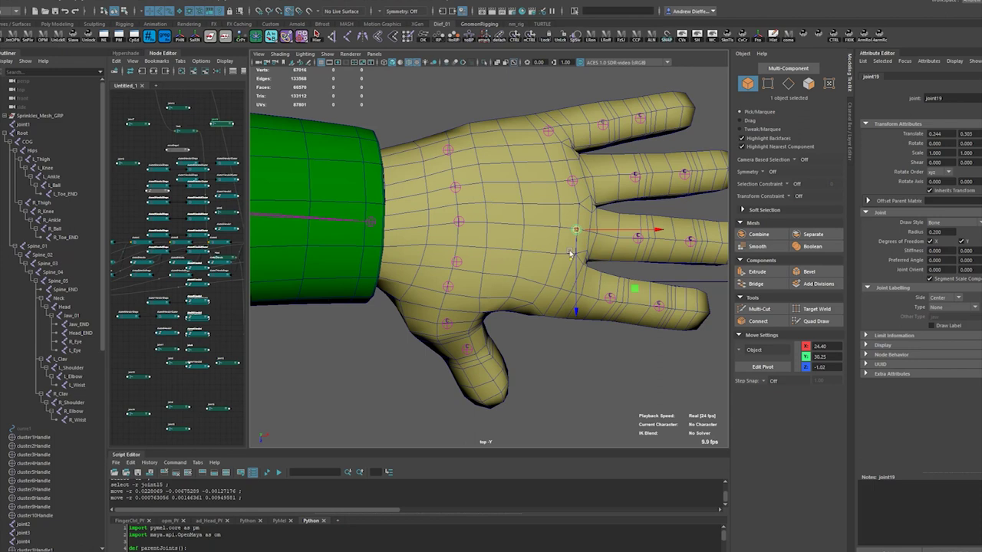
pyautogui.click(575, 305)
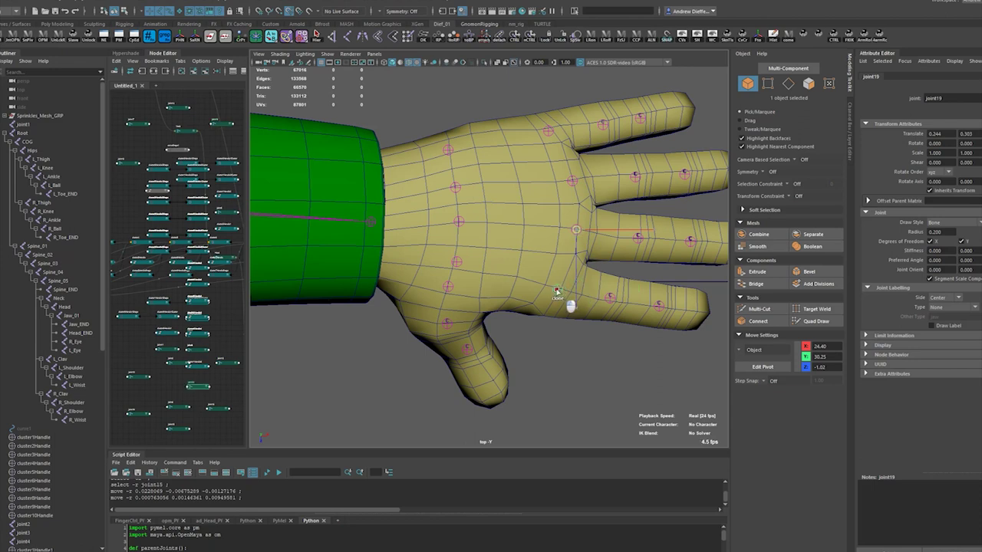
pyautogui.click(560, 290)
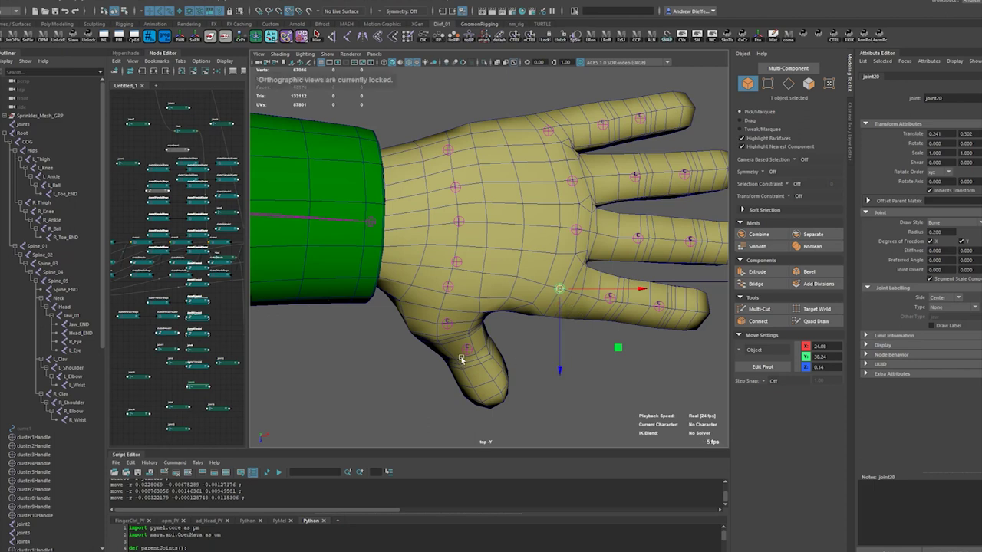
pyautogui.moveTo(526, 407); pyautogui.dragTo(496, 404)
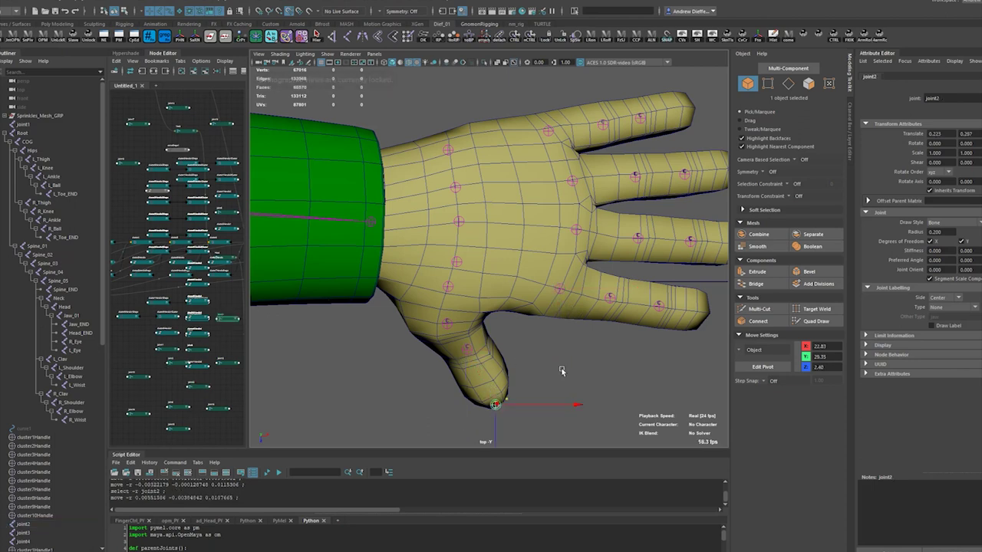
# Reposition the pinky joint and joint7, then move joint25 onto its fingertip.
pyautogui.click(660, 307)
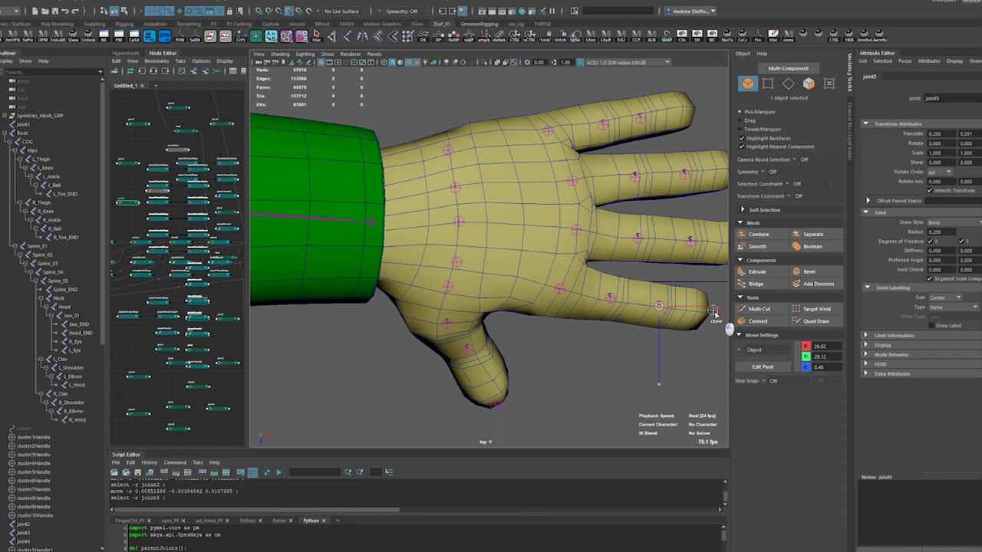
pyautogui.keyDown('alt'); pyautogui.moveTo(690, 254); pyautogui.dragTo(673, 396); pyautogui.keyUp('alt')
pyautogui.click(593, 265)
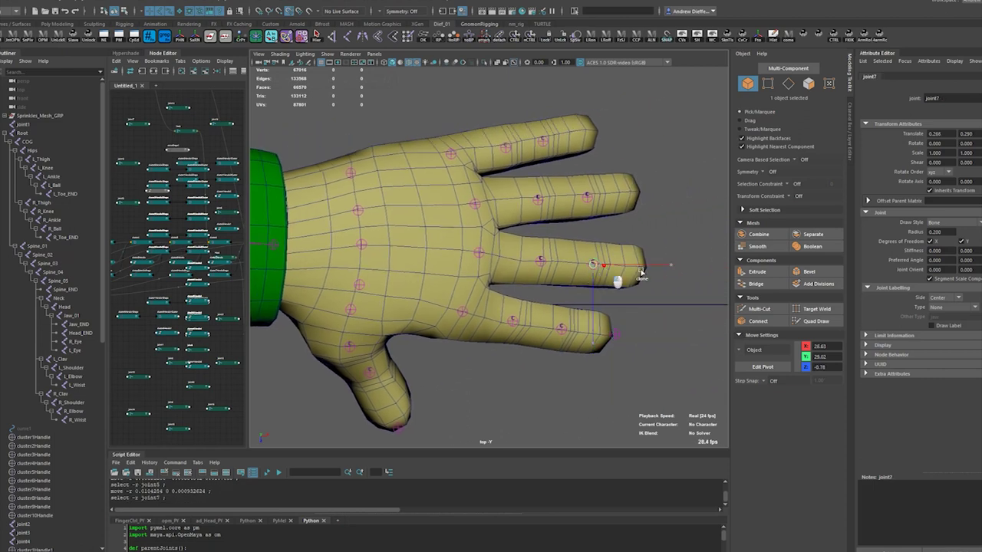
pyautogui.moveTo(641, 271); pyautogui.dragTo(658, 274)
pyautogui.click(587, 197)
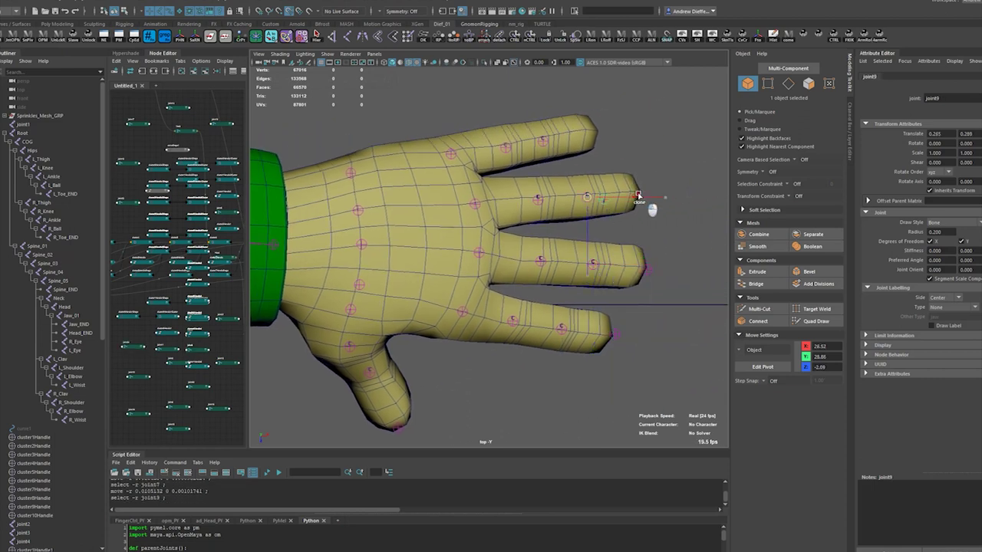
pyautogui.click(638, 196)
pyautogui.click(542, 141)
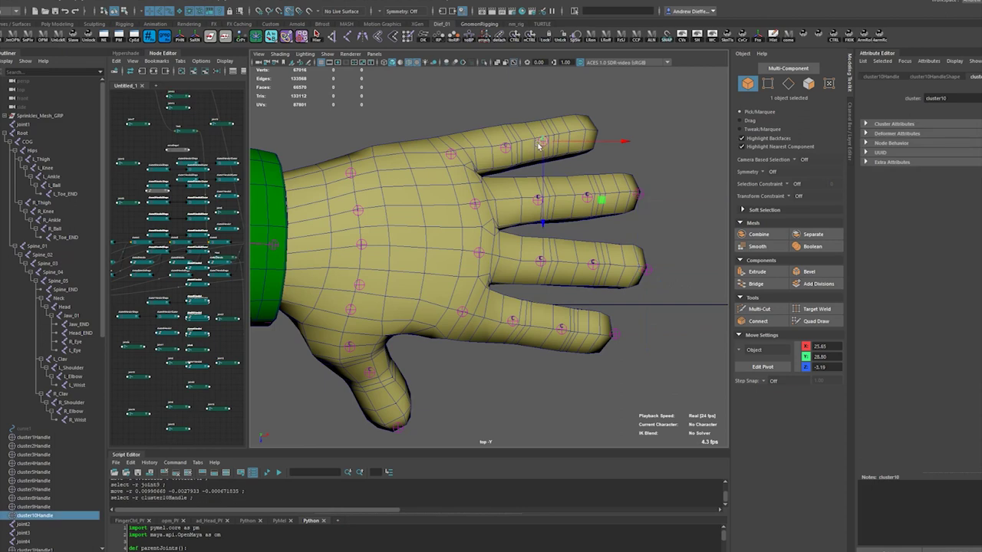
pyautogui.click(530, 155)
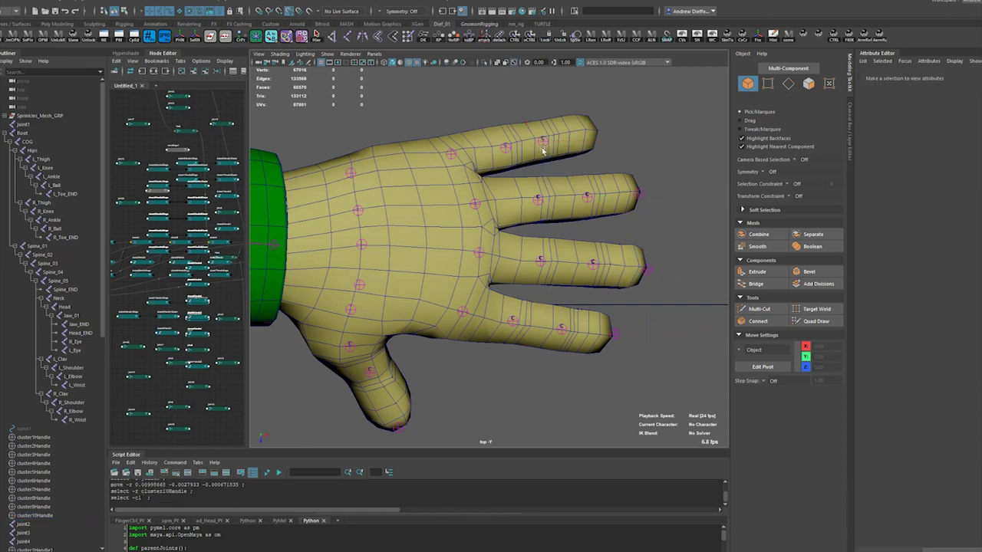
pyautogui.click(542, 147)
pyautogui.moveTo(544, 148); pyautogui.dragTo(592, 139)
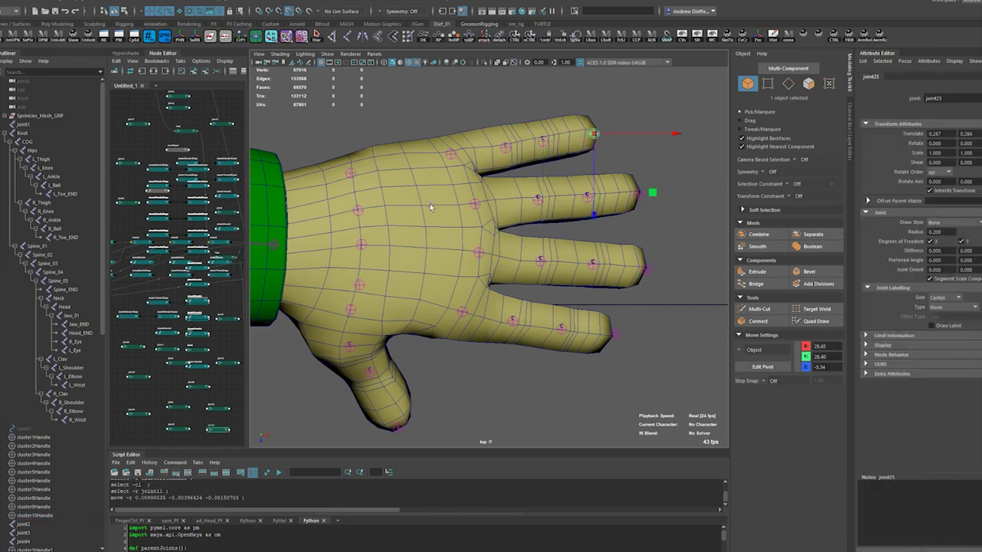
# Shift joint14 slightly on the back of the hand and add L_Wrist to the selection.
pyautogui.keyDown('alt'); pyautogui.moveTo(429, 204); pyautogui.dragTo(481, 296); pyautogui.keyUp('alt')
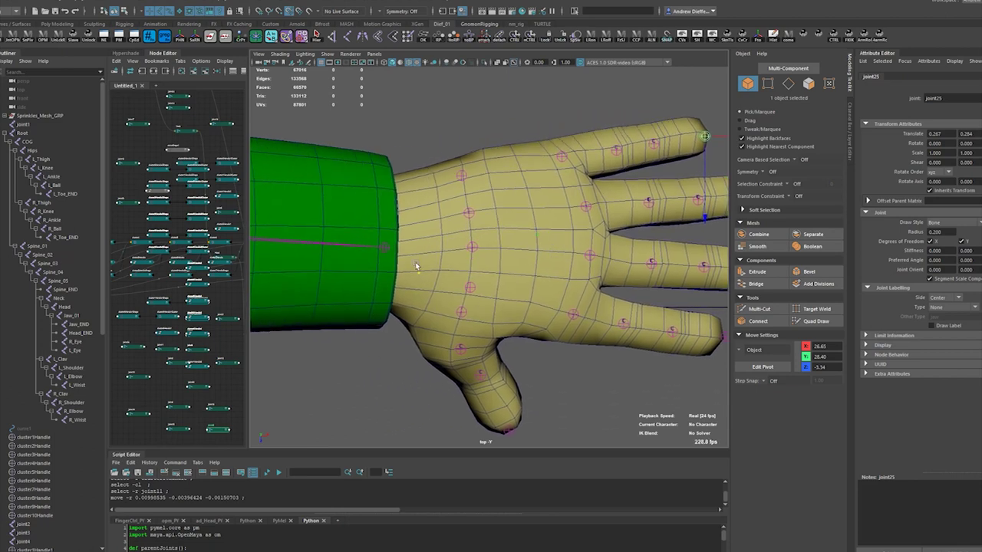
pyautogui.click(473, 246)
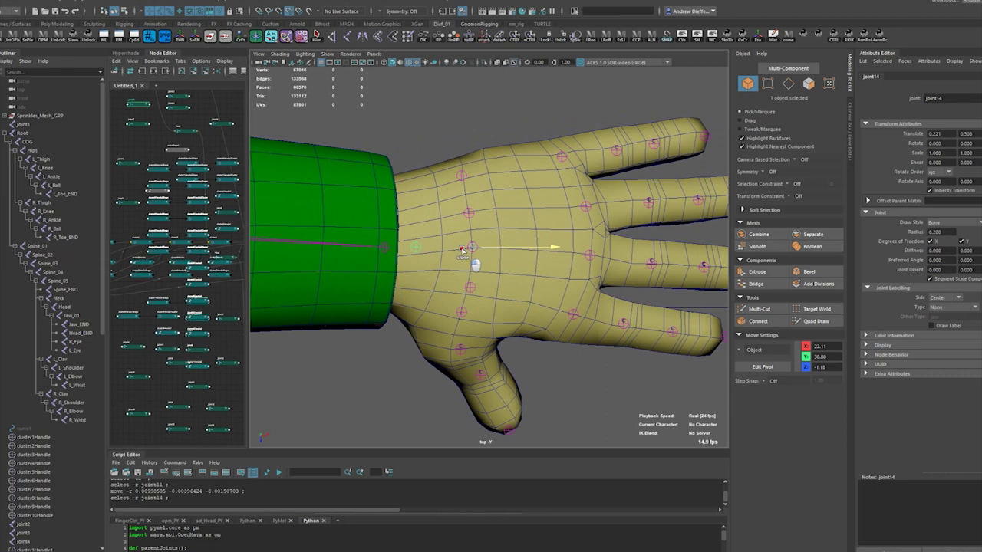
pyautogui.moveTo(462, 252); pyautogui.dragTo(451, 252, button='middle')
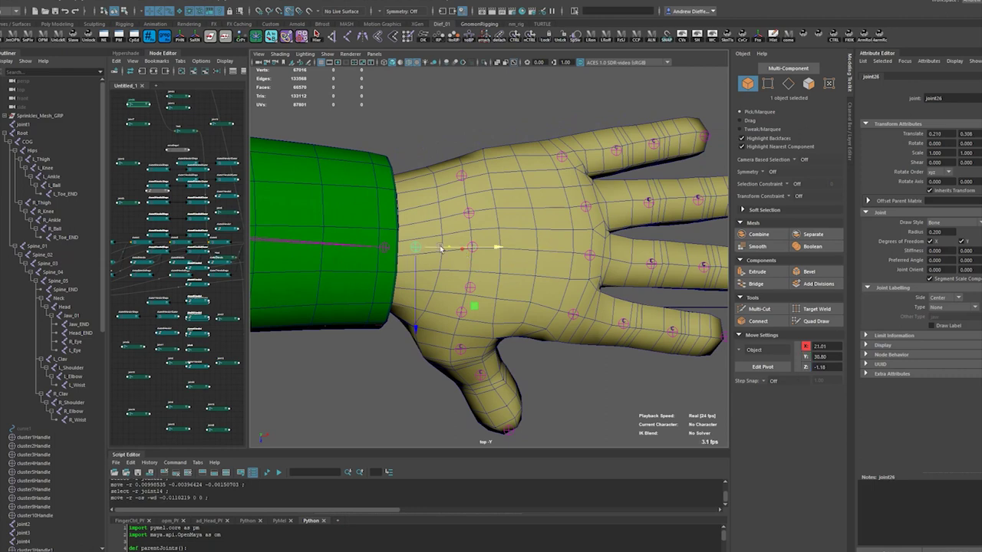
pyautogui.keyDown('shift'); pyautogui.click(385, 253); pyautogui.keyUp('shift')
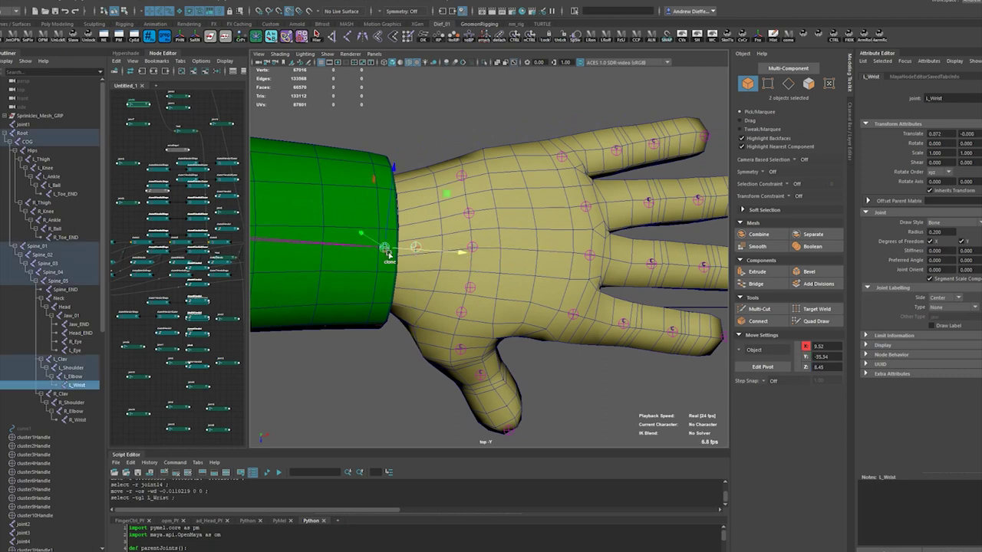
# Clear the selection and scroll the Outliner to find the leftover cluster handles.
pyautogui.rightClick(273, 43)
pyautogui.click(318, 89)
pyautogui.click(446, 112)
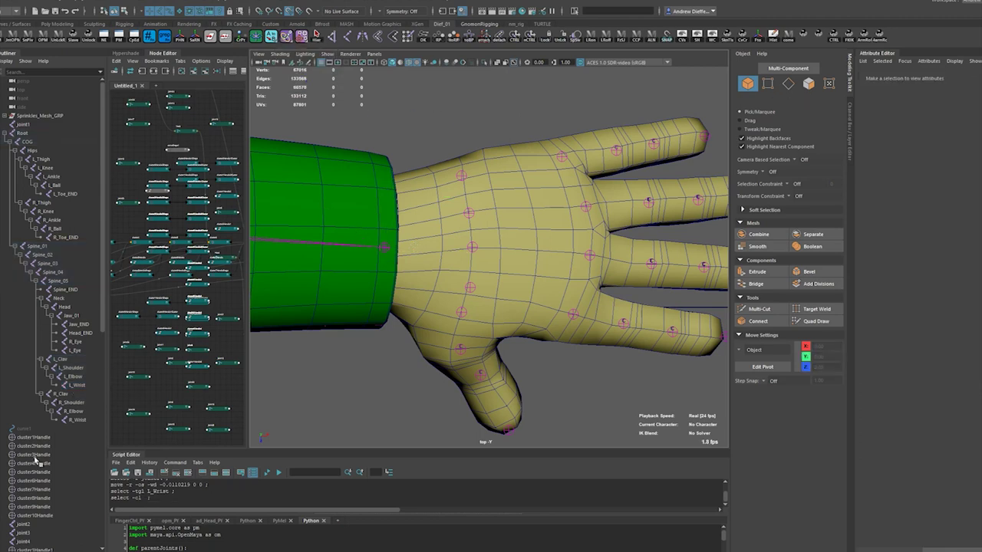
pyautogui.click(31, 526)
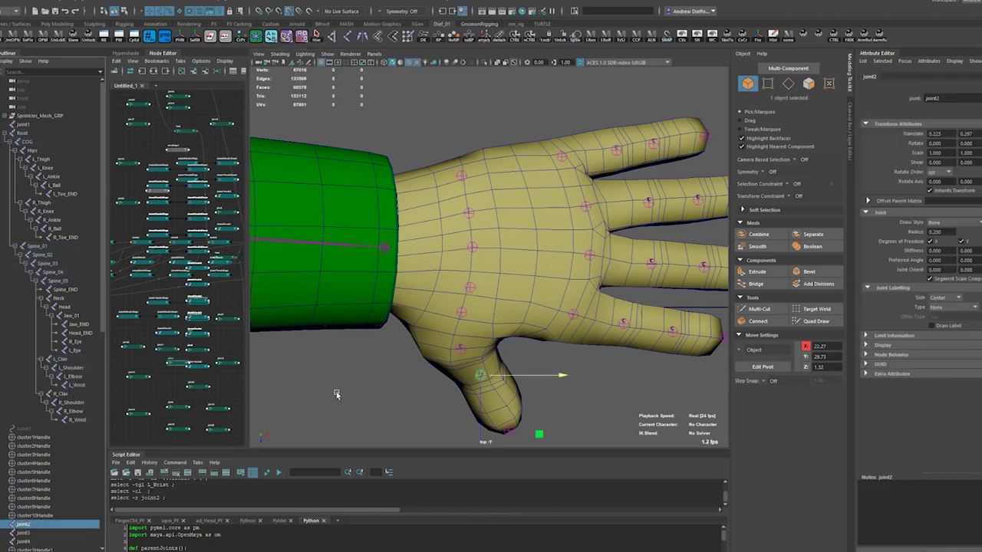
pyautogui.scroll(-5, 46, 497)
pyautogui.scroll(-5, 47, 499)
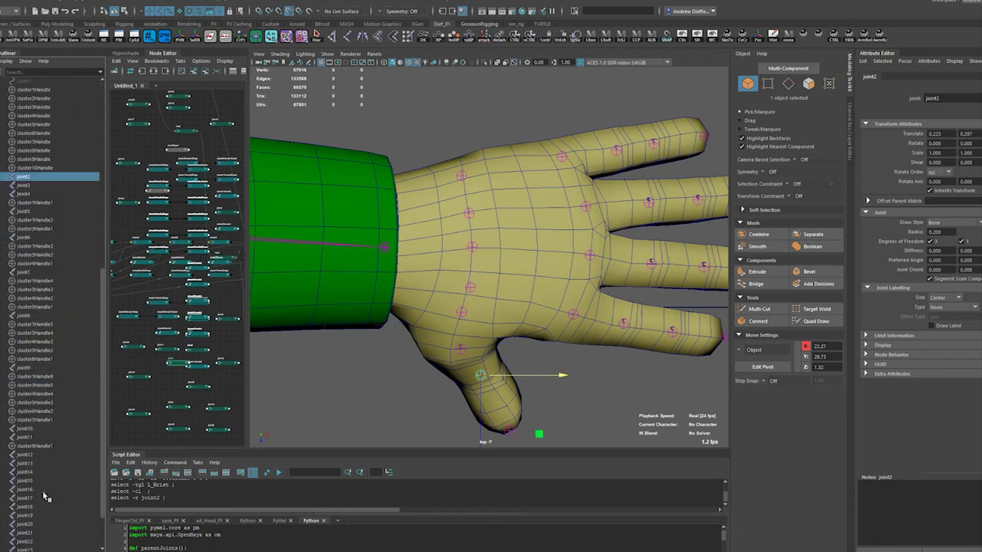
pyautogui.scroll(2, 46, 497)
pyautogui.scroll(2, 46, 497)
pyautogui.scroll(-5, 42, 498)
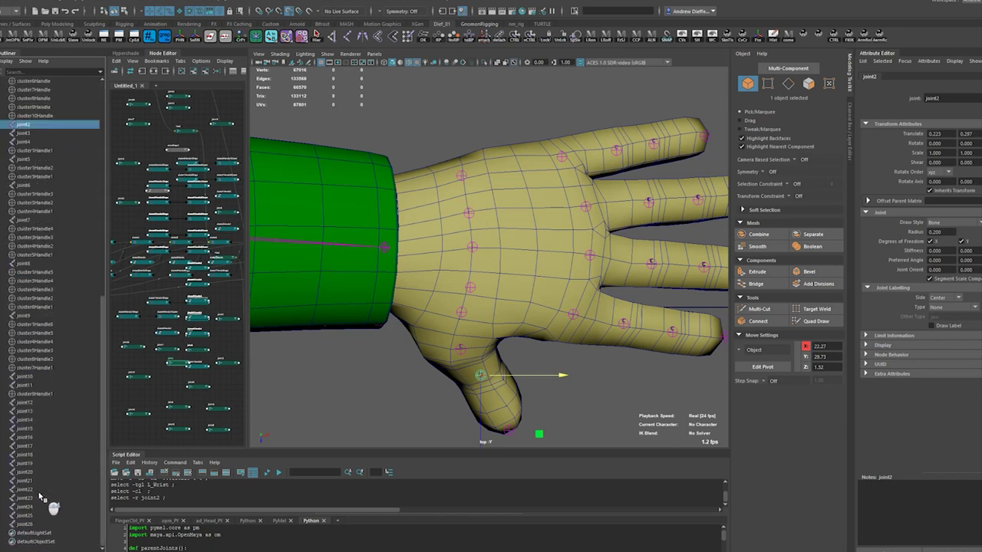
# Select the first batch of cluster handles, including cluster5Handle1, and delete them.
pyautogui.click(45, 326)
pyautogui.keyDown('shift'); pyautogui.click(42, 369); pyautogui.keyUp('shift')
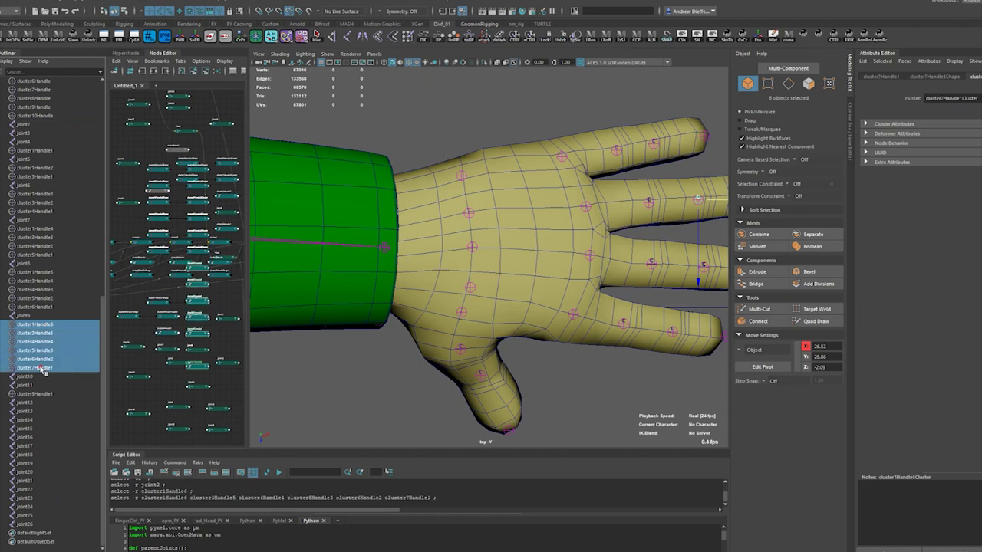
pyautogui.keyDown('ctrl'); pyautogui.click(45, 307); pyautogui.keyUp('ctrl')
pyautogui.keyDown('shift'); pyautogui.click(46, 272); pyautogui.keyUp('shift')
pyautogui.keyDown('ctrl'); pyautogui.click(45, 245); pyautogui.keyUp('ctrl')
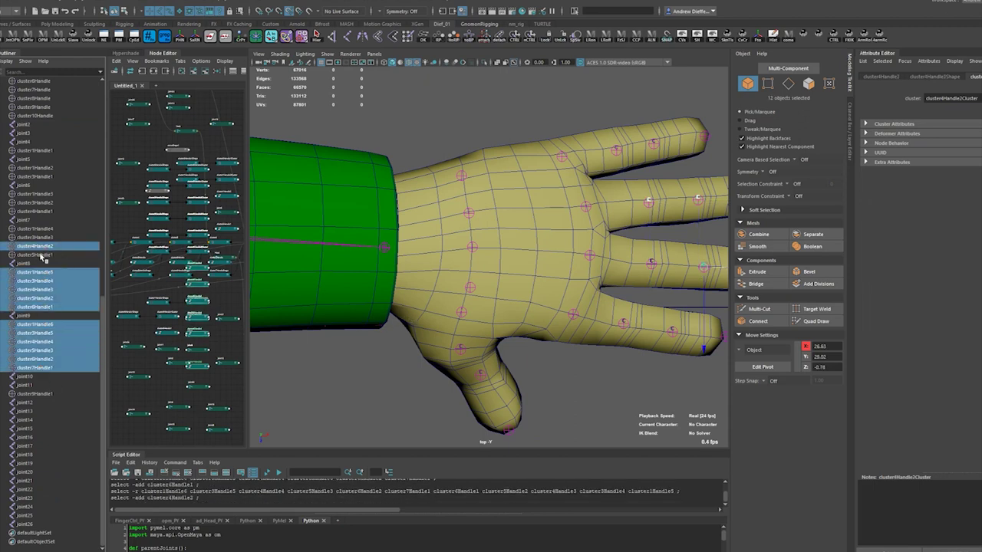
pyautogui.keyDown('ctrl'); pyautogui.click(40, 255); pyautogui.keyUp('ctrl')
pyautogui.keyDown('ctrl'); pyautogui.click(44, 237); pyautogui.keyUp('ctrl')
pyautogui.keyDown('ctrl'); pyautogui.click(41, 230); pyautogui.keyUp('ctrl')
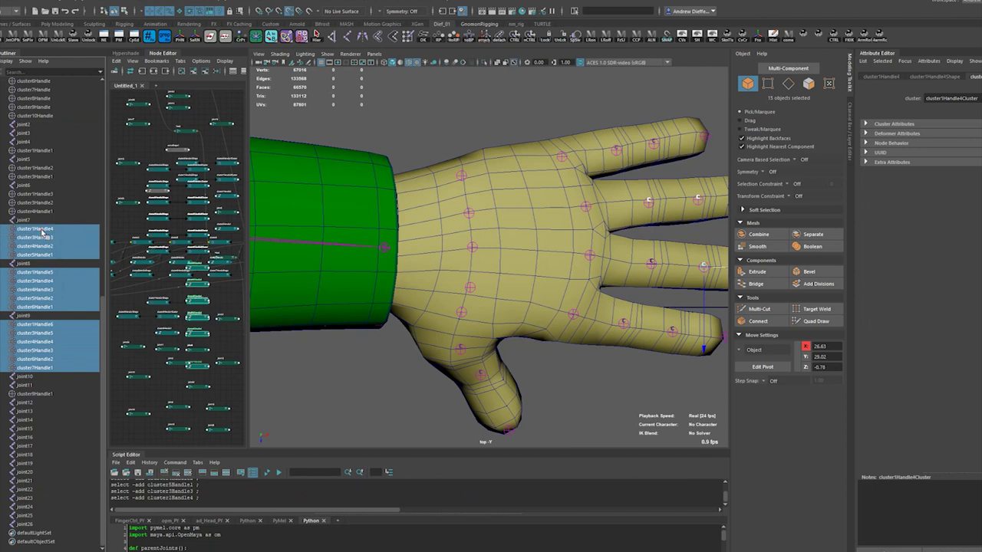
pyautogui.press('Delete')
# Select all the remaining cluster handles in the Outliner and delete them.
pyautogui.click(34, 393)
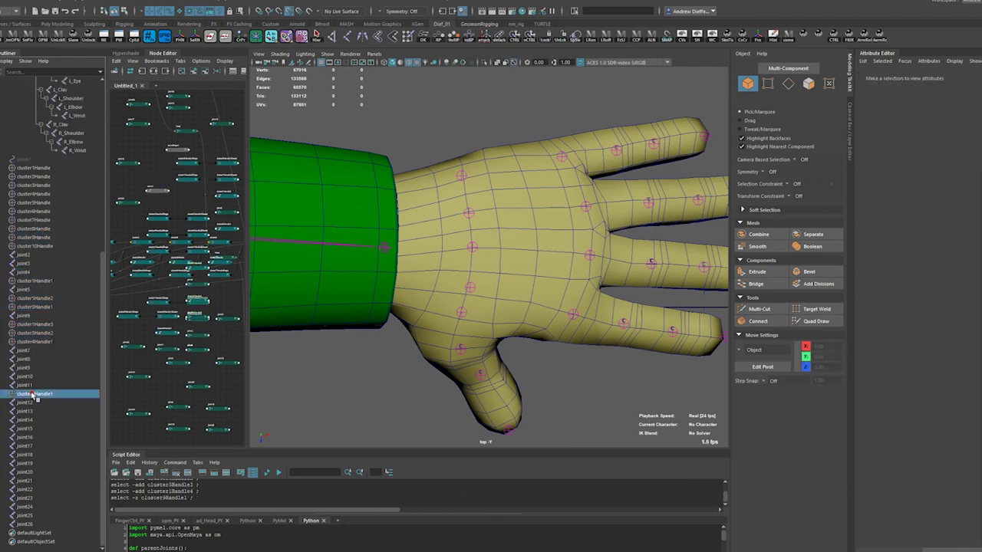
pyautogui.keyDown('ctrl'); pyautogui.click(34, 341); pyautogui.keyUp('ctrl')
pyautogui.keyDown('ctrl'); pyautogui.click(35, 333); pyautogui.keyUp('ctrl')
pyautogui.keyDown('ctrl'); pyautogui.click(35, 324); pyautogui.keyUp('ctrl')
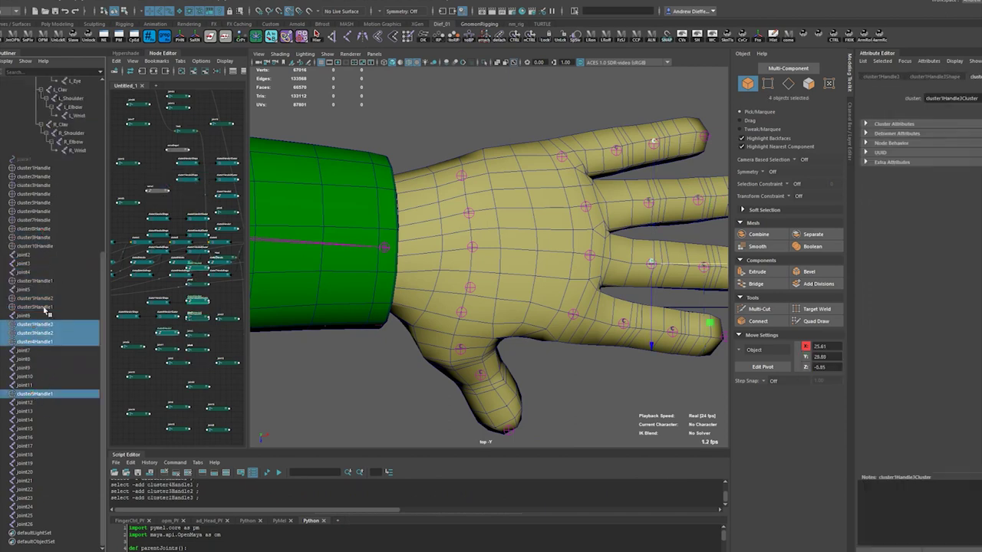
pyautogui.keyDown('ctrl'); pyautogui.click(35, 307); pyautogui.keyUp('ctrl')
pyautogui.keyDown('ctrl'); pyautogui.click(34, 298); pyautogui.keyUp('ctrl')
pyautogui.keyDown('ctrl'); pyautogui.click(35, 281); pyautogui.keyUp('ctrl')
pyautogui.keyDown('ctrl'); pyautogui.click(34, 245); pyautogui.keyUp('ctrl')
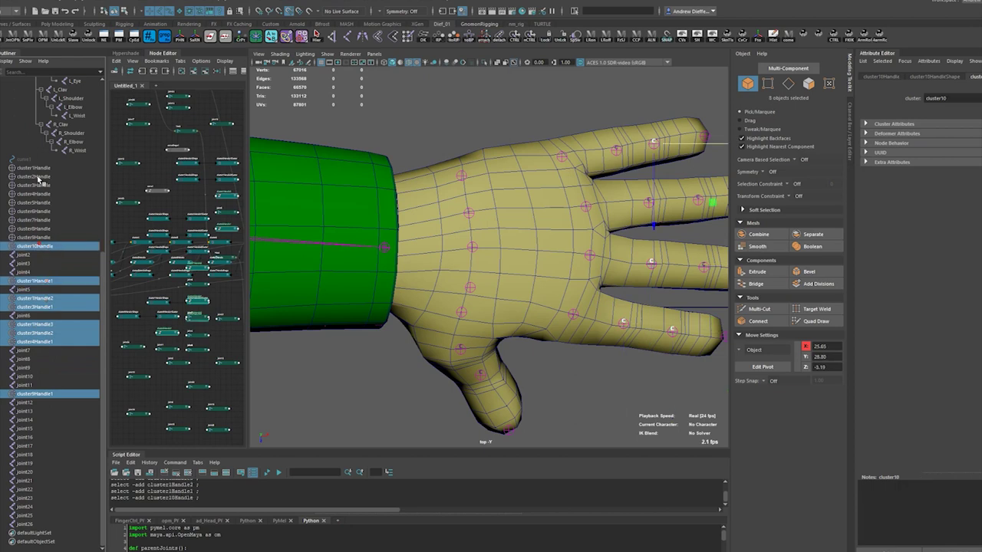
pyautogui.keyDown('shift'); pyautogui.click(34, 167); pyautogui.keyUp('shift')
pyautogui.press('Delete')
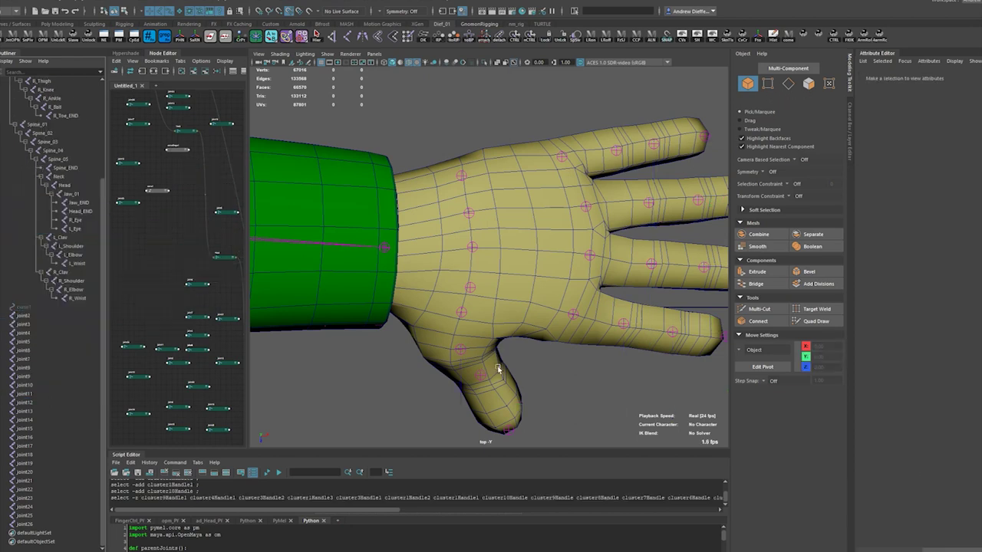
pyautogui.moveTo(497, 370)
pyautogui.keyDown('alt'); pyautogui.mouseDown()
pyautogui.moveTo(467, 355)
pyautogui.moveTo(492, 388)
pyautogui.mouseUp(); pyautogui.keyUp('alt')
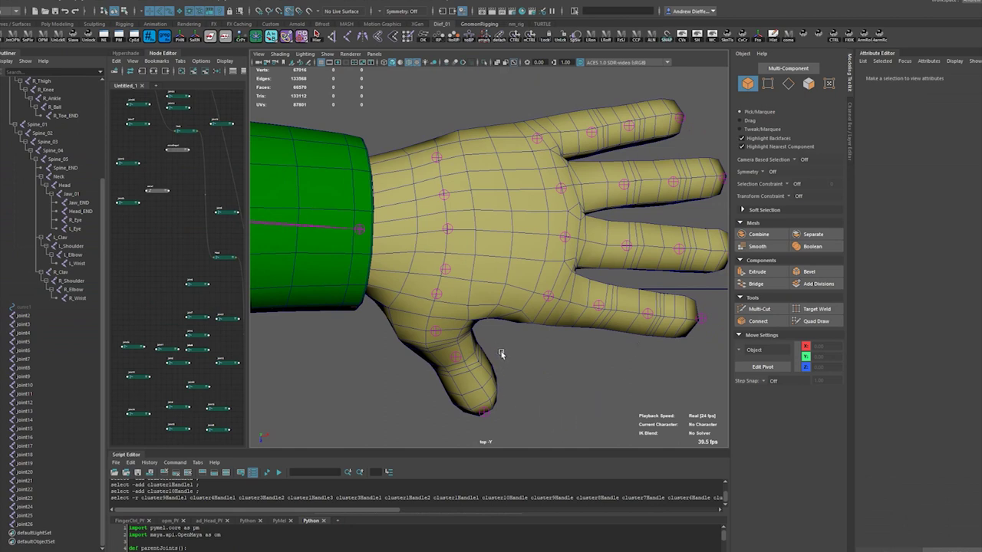
pyautogui.keyDown('alt'); pyautogui.moveTo(520, 377); pyautogui.dragTo(523, 373); pyautogui.keyUp('alt')
pyautogui.press('space')
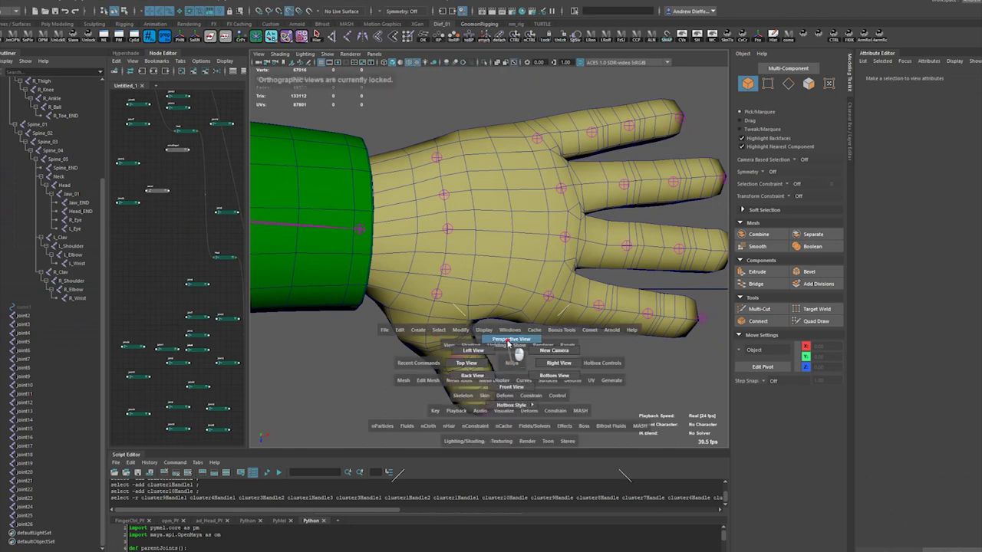
pyautogui.moveTo(493, 344)
pyautogui.mouseDown()
pyautogui.moveTo(511, 340)
pyautogui.moveTo(456, 337)
pyautogui.moveTo(499, 314)
pyautogui.moveTo(480, 314)
pyautogui.mouseUp()
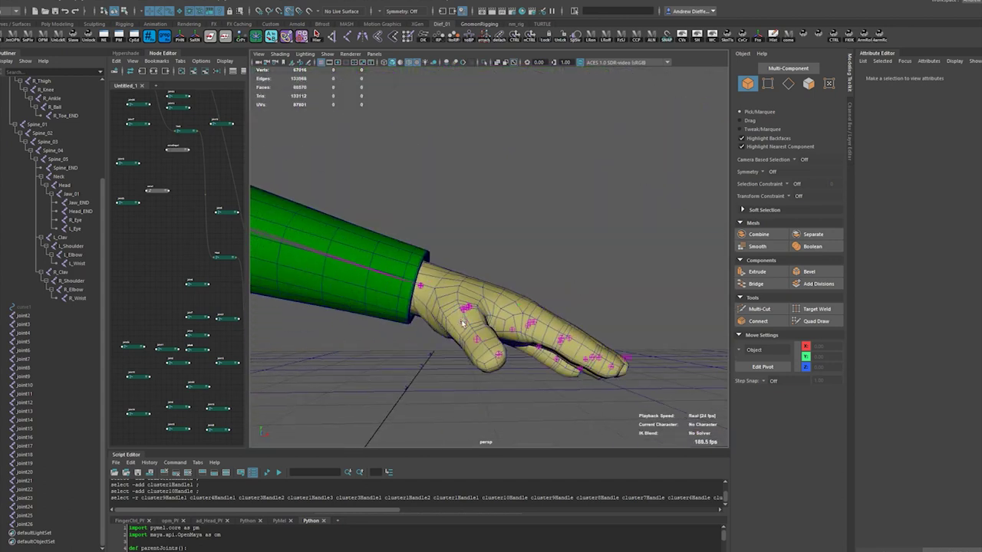
pyautogui.click(464, 312)
pyautogui.press('f')
pyautogui.scroll(-5, 548, 335)
pyautogui.scroll(2, 547, 326)
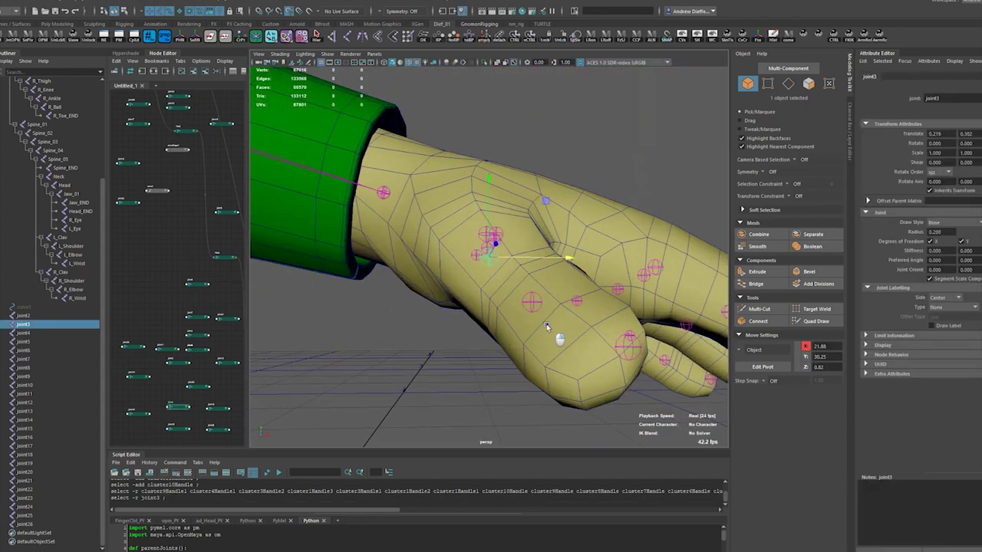
pyautogui.moveTo(547, 323)
pyautogui.keyDown('alt'); pyautogui.mouseDown()
pyautogui.moveTo(429, 287)
pyautogui.moveTo(396, 280)
pyautogui.moveTo(390, 296)
pyautogui.moveTo(412, 292)
pyautogui.moveTo(467, 340)
pyautogui.moveTo(554, 373)
pyautogui.moveTo(534, 379)
pyautogui.moveTo(478, 357)
pyautogui.moveTo(427, 309)
pyautogui.moveTo(484, 315)
pyautogui.moveTo(450, 317)
pyautogui.moveTo(462, 334)
pyautogui.moveTo(452, 335)
pyautogui.moveTo(548, 358)
pyautogui.moveTo(618, 349)
pyautogui.moveTo(630, 329)
pyautogui.mouseUp(); pyautogui.keyUp('alt')
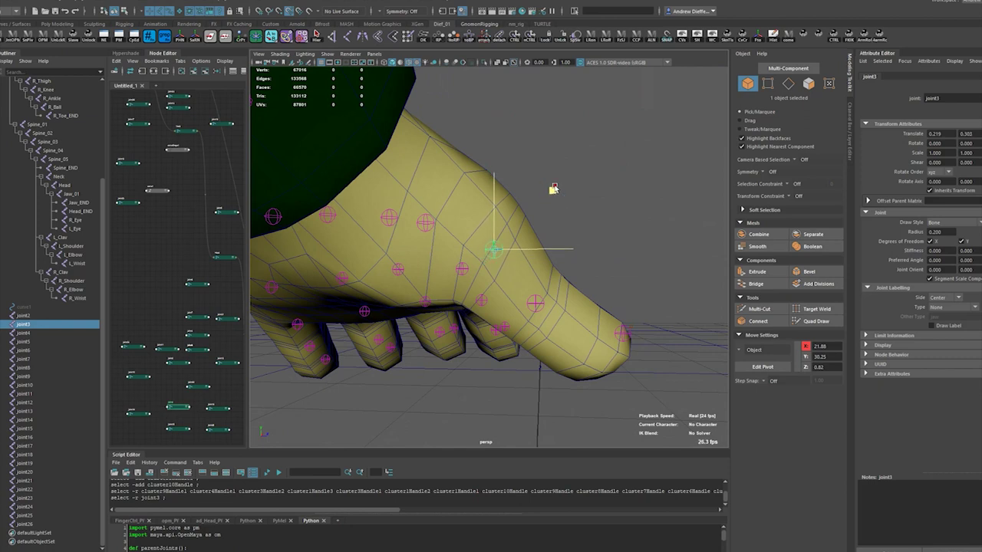
pyautogui.moveTo(537, 306)
pyautogui.keyDown('alt'); pyautogui.mouseDown()
pyautogui.moveTo(544, 288)
pyautogui.moveTo(526, 313)
pyautogui.moveTo(462, 335)
pyautogui.moveTo(469, 326)
pyautogui.moveTo(401, 324)
pyautogui.moveTo(384, 314)
pyautogui.moveTo(390, 325)
pyautogui.moveTo(373, 315)
pyautogui.moveTo(376, 329)
pyautogui.moveTo(449, 214)
pyautogui.moveTo(438, 212)
pyautogui.mouseUp(); pyautogui.keyUp('alt')
pyautogui.hotkey('ctrl', 'z')
pyautogui.hotkey('ctrl', 'z')
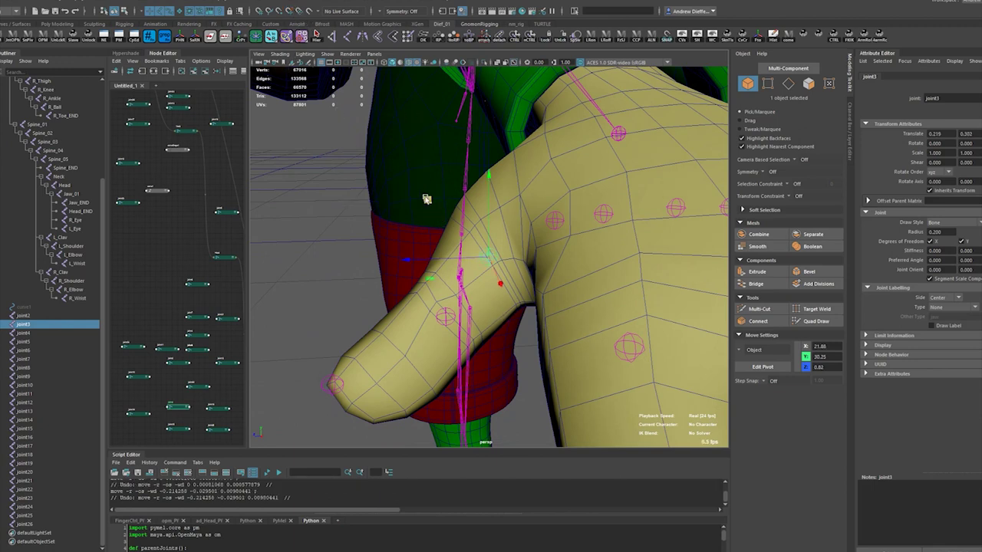
# Nudge joint3 and joint2 slightly along the thumb.
pyautogui.moveTo(430, 201); pyautogui.dragTo(425, 191, button='middle')
pyautogui.click(443, 314)
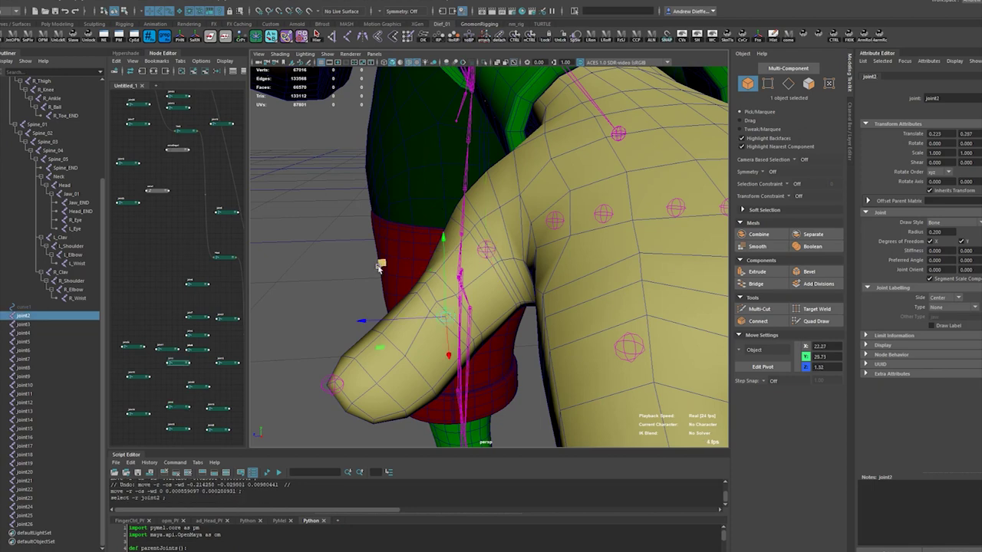
pyautogui.moveTo(379, 263); pyautogui.dragTo(376, 258, button='middle')
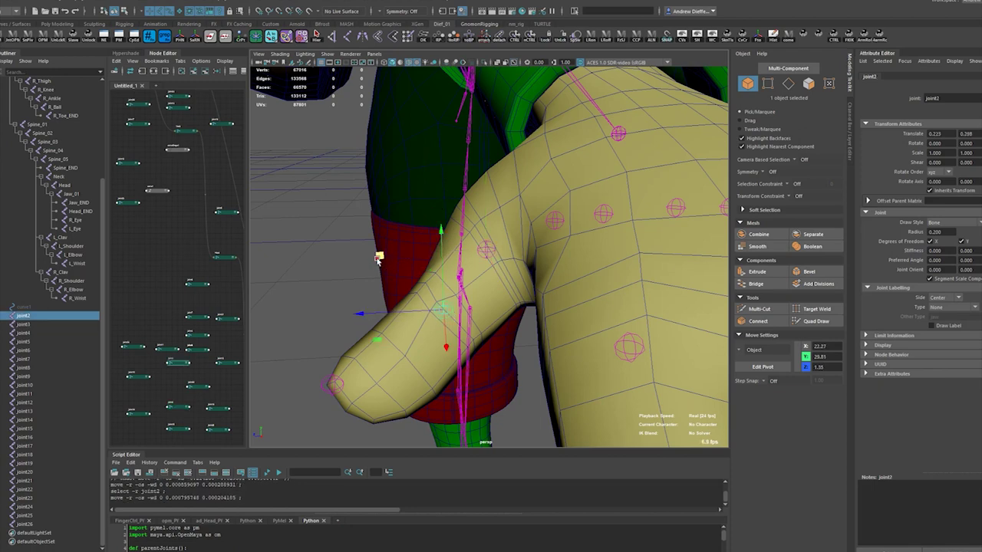
# Frame joint21 and snap it onto the thumb's fingertip vertex.
pyautogui.click(332, 392)
pyautogui.press('f')
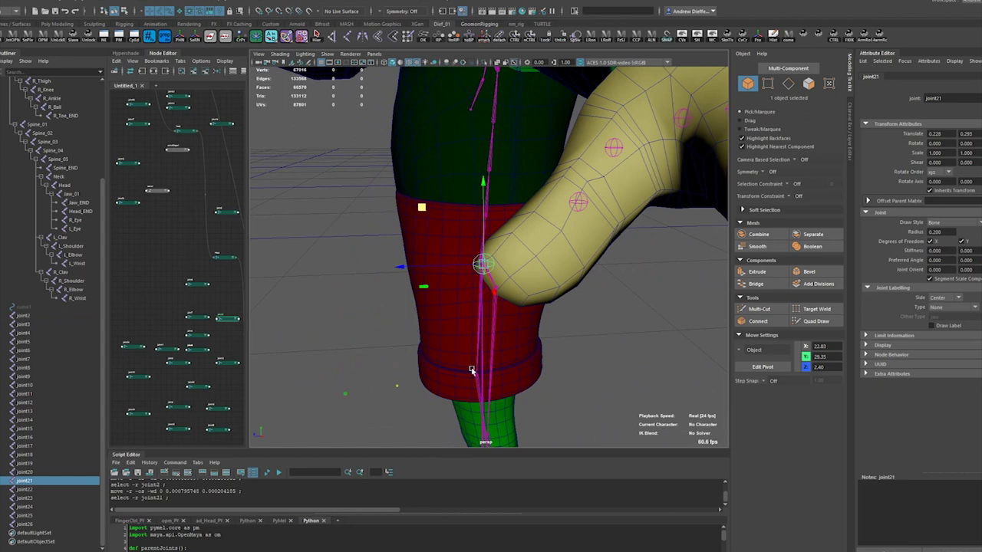
pyautogui.keyDown('alt'); pyautogui.moveTo(532, 350); pyautogui.dragTo(545, 341); pyautogui.keyUp('alt')
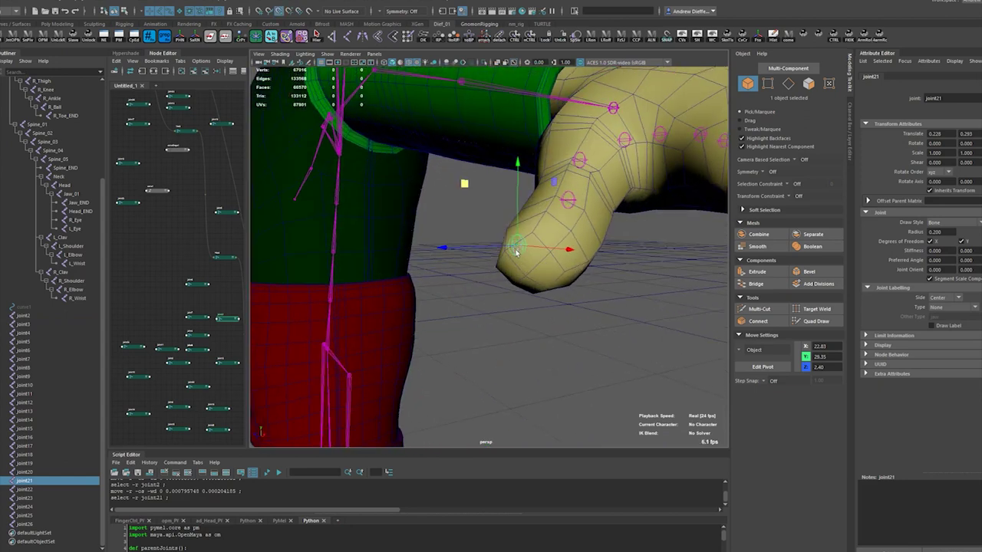
pyautogui.moveTo(557, 314); pyautogui.dragTo(541, 309, button='middle')
pyautogui.moveTo(541, 308)
pyautogui.keyDown('alt'); pyautogui.mouseDown()
pyautogui.moveTo(537, 322)
pyautogui.moveTo(686, 287)
pyautogui.mouseUp(); pyautogui.keyUp('alt')
pyautogui.click(679, 290)
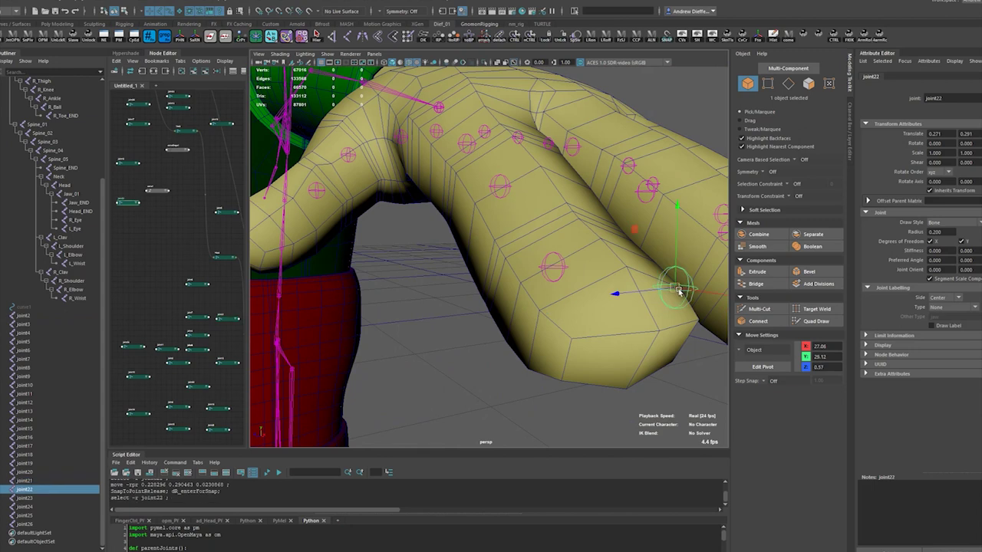
# Snap joint22 onto its fingertip, undoing a trial upward move and lowering it slightly.
pyautogui.moveTo(676, 288); pyautogui.dragTo(684, 351, button='middle')
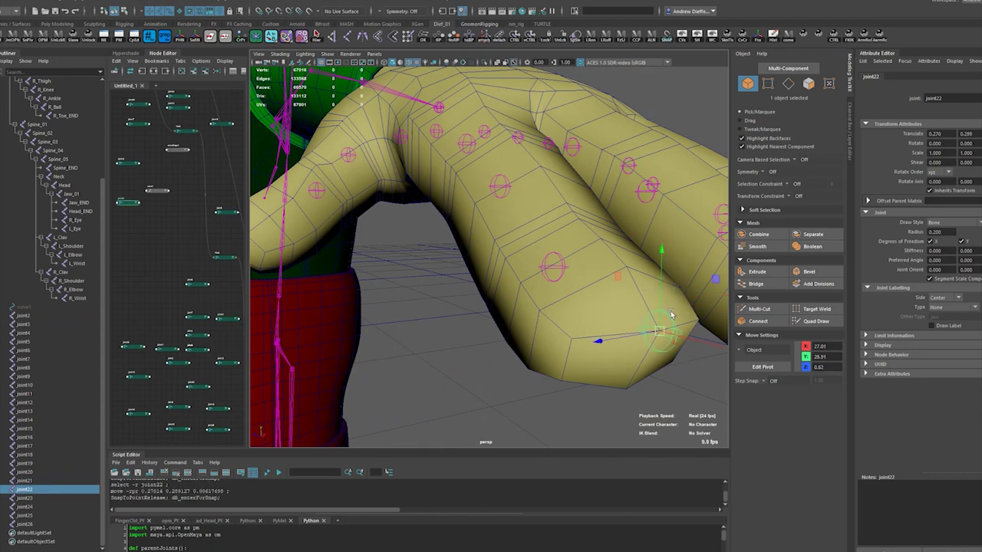
pyautogui.moveTo(675, 346)
pyautogui.keyDown('alt'); pyautogui.mouseDown()
pyautogui.moveTo(662, 346)
pyautogui.moveTo(561, 221)
pyautogui.mouseUp(); pyautogui.keyUp('alt')
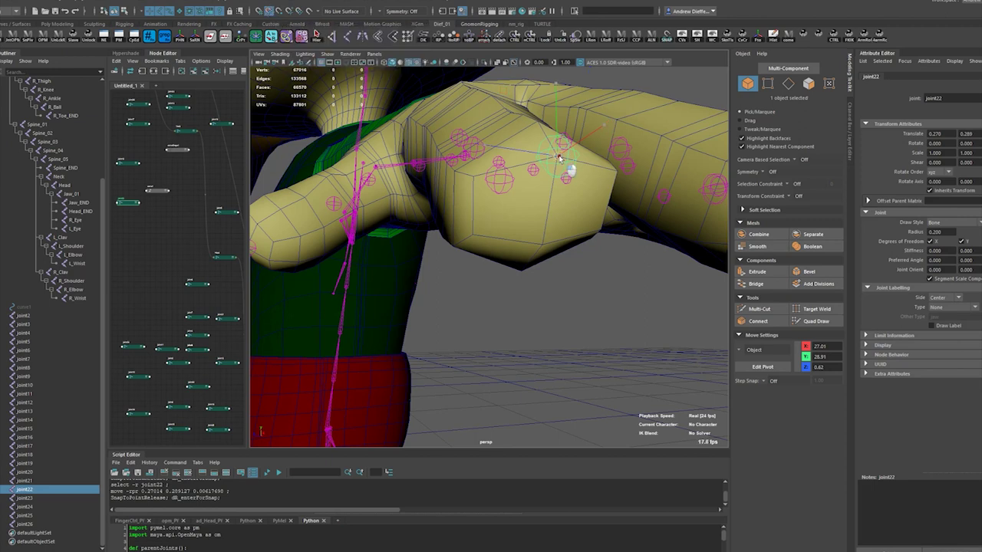
pyautogui.moveTo(560, 159); pyautogui.dragTo(558, 155)
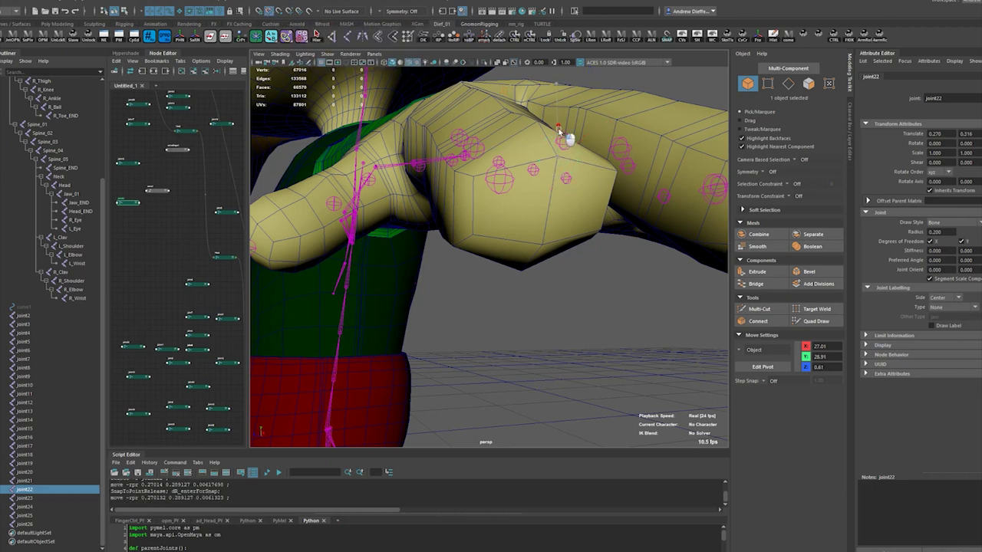
pyautogui.moveTo(559, 112); pyautogui.dragTo(560, 106)
pyautogui.hotkey('ctrl', 'z')
pyautogui.keyDown('alt'); pyautogui.moveTo(558, 163); pyautogui.dragTo(584, 188); pyautogui.keyUp('alt')
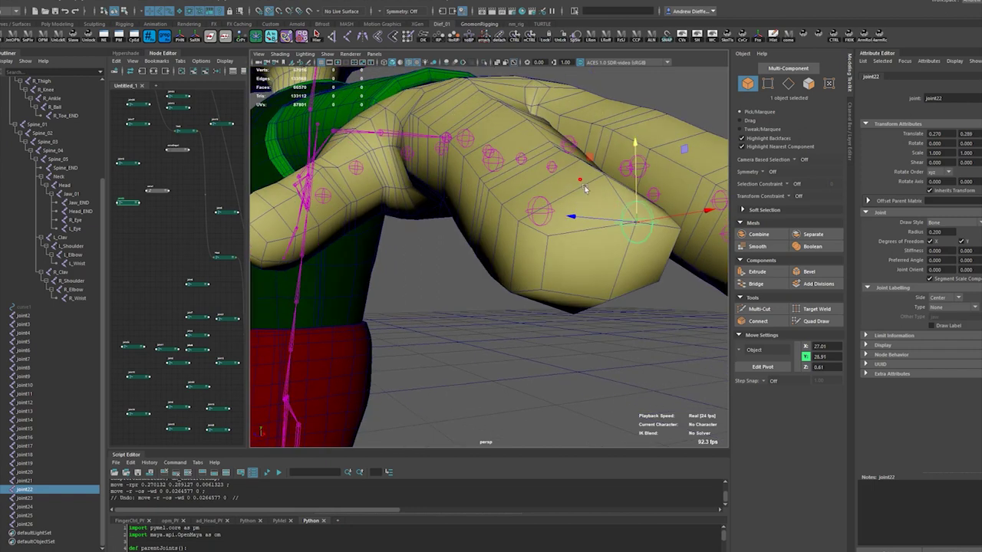
pyautogui.click(626, 255)
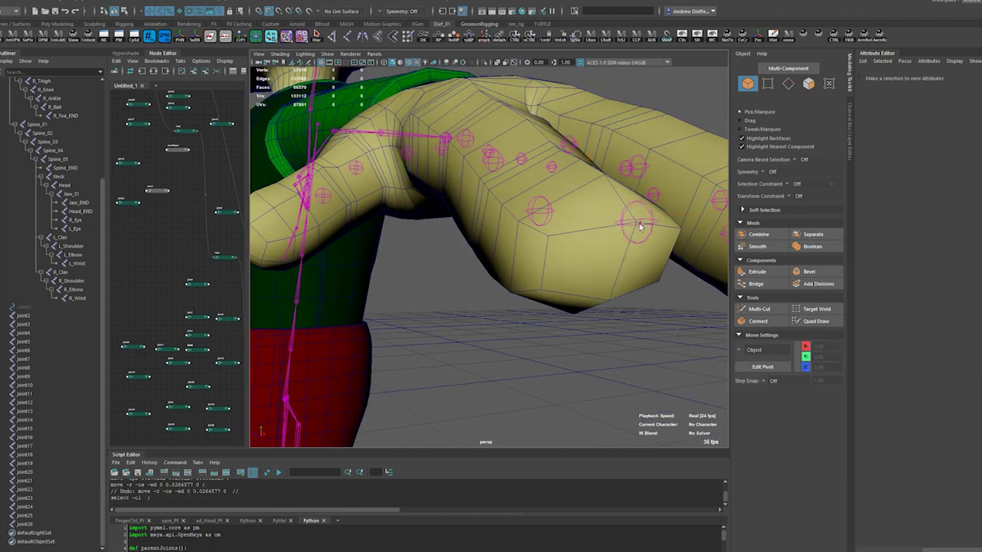
pyautogui.click(637, 224)
pyautogui.moveTo(634, 236); pyautogui.dragTo(635, 220)
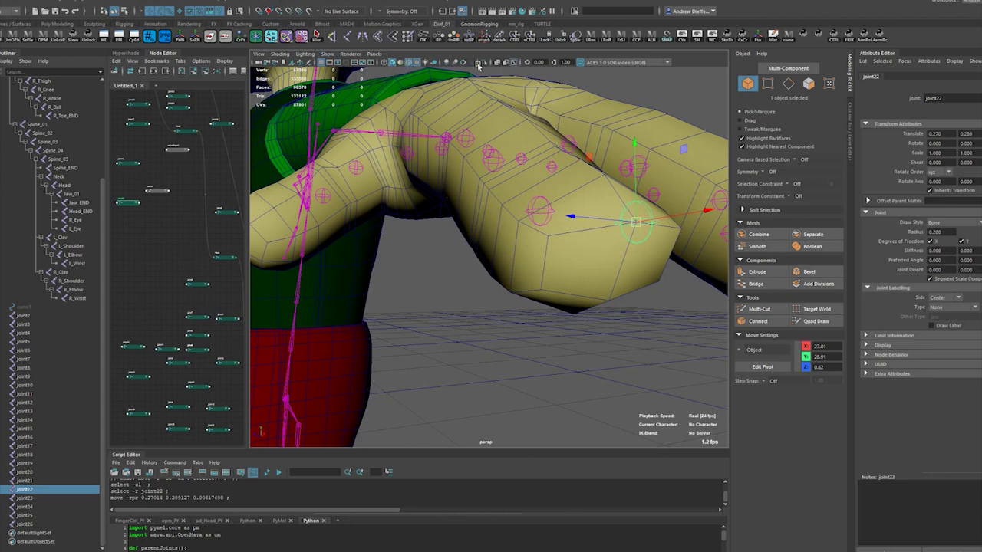
pyautogui.moveTo(647, 161)
pyautogui.mouseDown()
pyautogui.moveTo(648, 269)
pyautogui.moveTo(627, 263)
pyautogui.moveTo(618, 273)
pyautogui.moveTo(606, 254)
pyautogui.moveTo(639, 297)
pyautogui.mouseUp()
# With vertex snapping on, move joint24 and joint25 onto their fingertips.
pyautogui.click(609, 264)
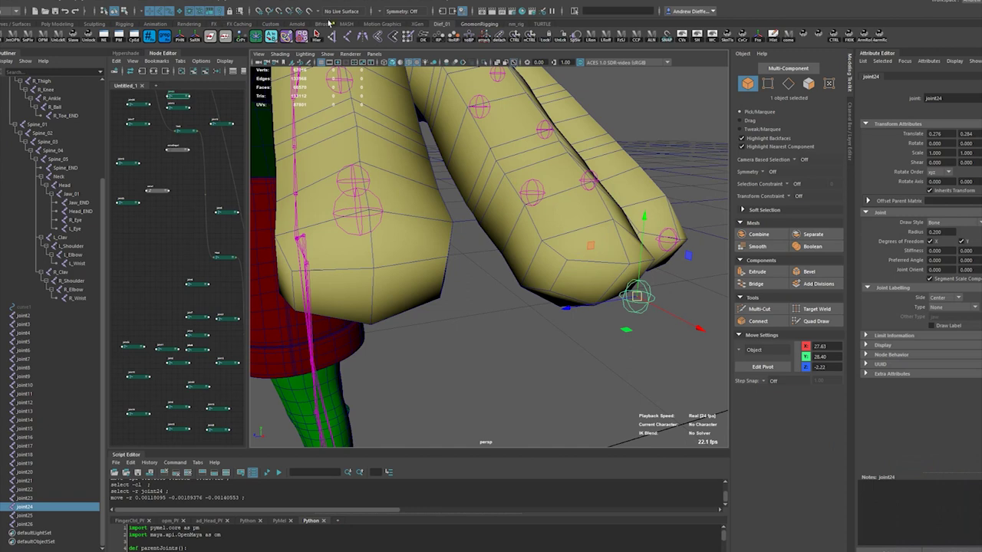
pyautogui.click(267, 10)
pyautogui.moveTo(637, 297); pyautogui.dragTo(617, 291)
pyautogui.click(667, 245)
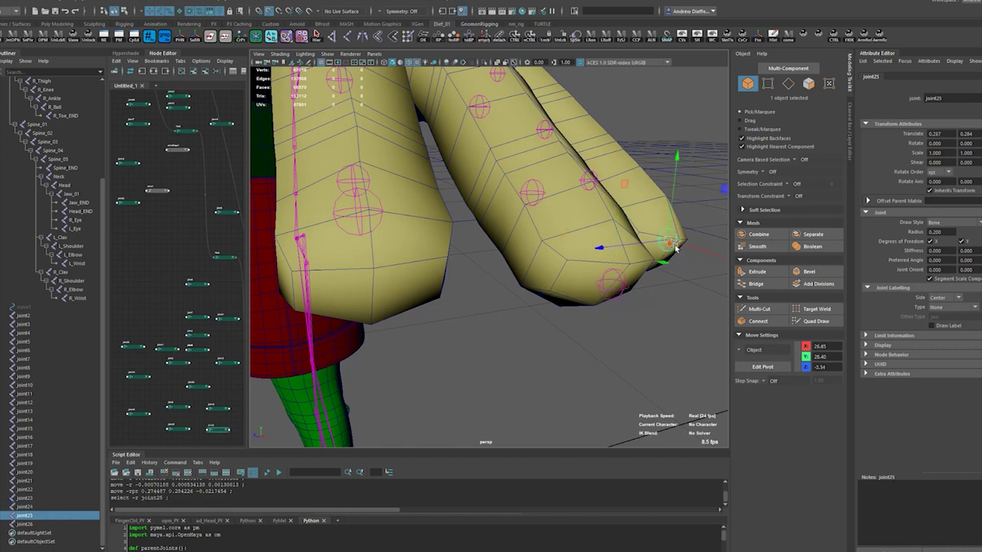
pyautogui.keyDown('alt'); pyautogui.moveTo(679, 253); pyautogui.dragTo(667, 291); pyautogui.keyUp('alt')
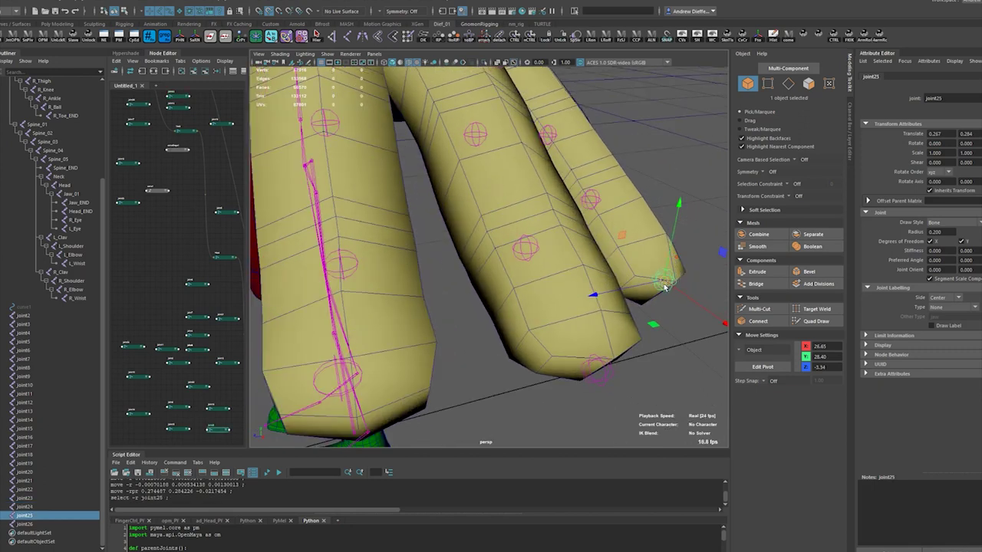
pyautogui.click(665, 295)
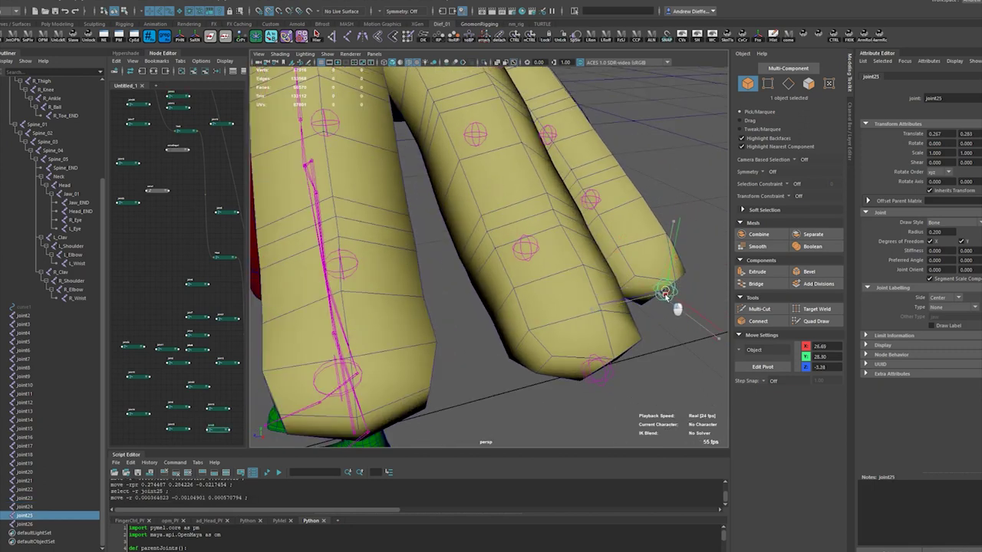
pyautogui.click(665, 294)
pyautogui.moveTo(664, 295)
pyautogui.keyDown('alt'); pyautogui.mouseDown()
pyautogui.moveTo(656, 259)
pyautogui.moveTo(627, 292)
pyautogui.moveTo(584, 296)
pyautogui.moveTo(575, 323)
pyautogui.moveTo(578, 307)
pyautogui.moveTo(499, 259)
pyautogui.moveTo(508, 266)
pyautogui.moveTo(509, 237)
pyautogui.moveTo(507, 259)
pyautogui.moveTo(523, 270)
pyautogui.moveTo(476, 322)
pyautogui.moveTo(438, 329)
pyautogui.moveTo(345, 202)
pyautogui.mouseUp(); pyautogui.keyUp('alt')
# Undo joint12's stray move, nudge it down and left in the palm, then select joint16.
pyautogui.click(441, 345)
pyautogui.hotkey('ctrl', 'z')
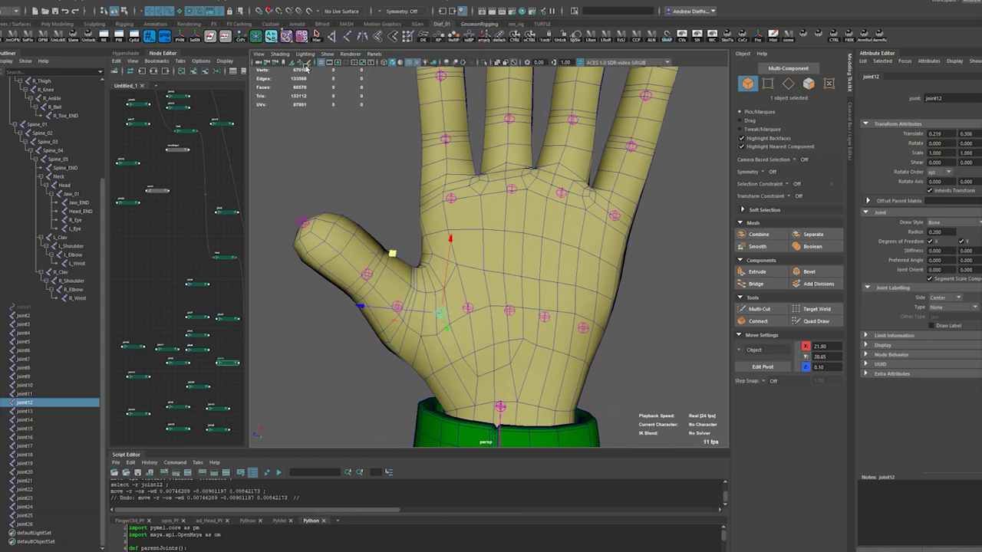
pyautogui.moveTo(389, 256); pyautogui.dragTo(400, 266, button='middle')
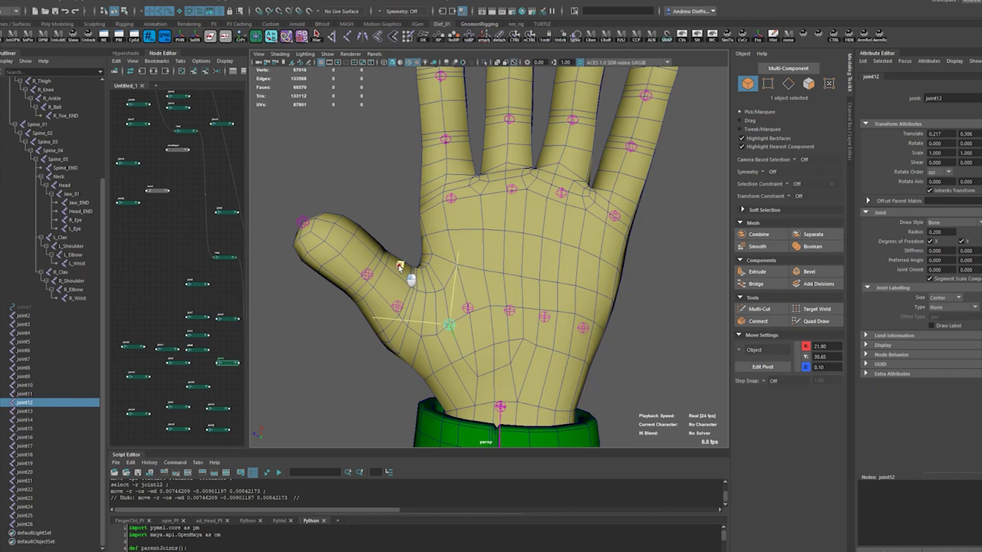
pyautogui.moveTo(399, 265); pyautogui.dragTo(394, 273, button='middle')
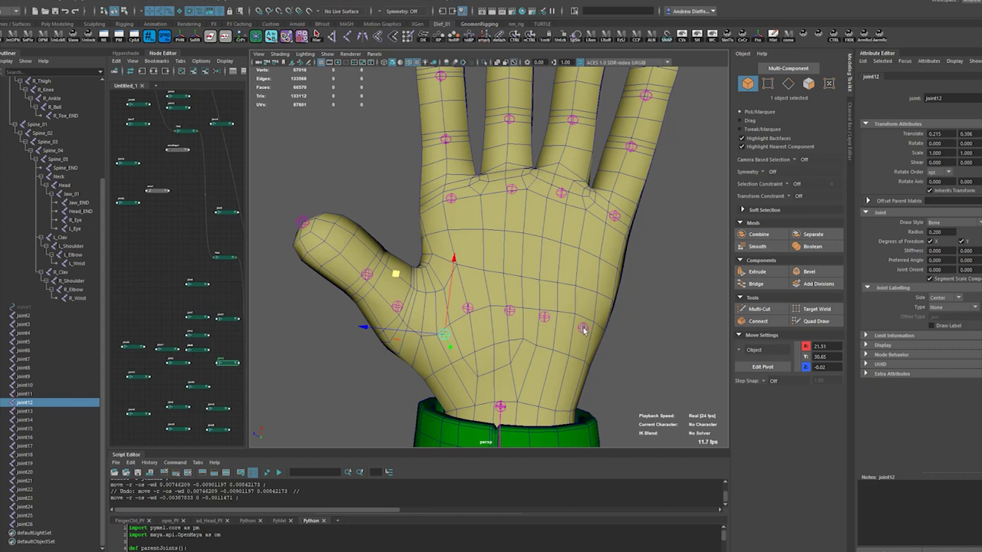
pyautogui.click(583, 329)
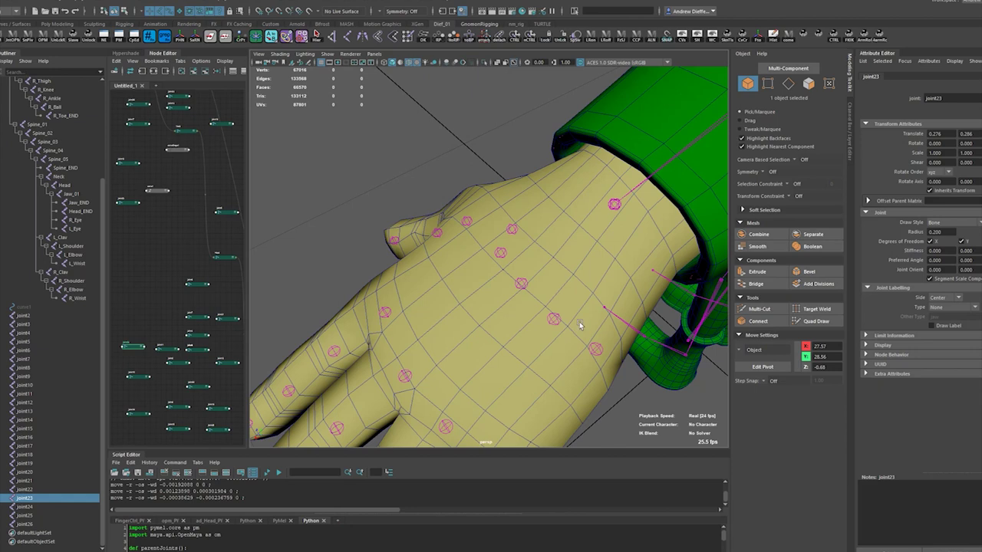
pyautogui.moveTo(579, 322)
pyautogui.keyDown('alt'); pyautogui.mouseDown()
pyautogui.moveTo(552, 339)
pyautogui.moveTo(566, 336)
pyautogui.moveTo(564, 303)
pyautogui.moveTo(579, 313)
pyautogui.moveTo(557, 324)
pyautogui.moveTo(522, 315)
pyautogui.moveTo(642, 358)
pyautogui.moveTo(519, 298)
pyautogui.moveTo(509, 315)
pyautogui.moveTo(652, 338)
pyautogui.moveTo(606, 339)
pyautogui.mouseUp(); pyautogui.keyUp('alt')
# Chain joints joint25, joint11, joint10, joint17 and joint16 with the Python parenting script.
pyautogui.click(606, 393)
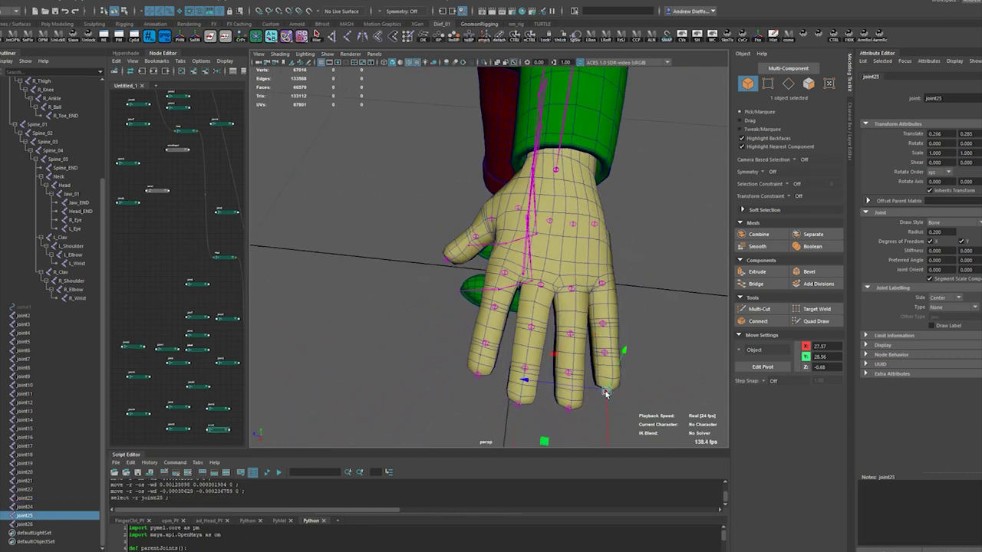
pyautogui.keyDown('shift'); pyautogui.click(604, 322); pyautogui.keyUp('shift')
pyautogui.keyDown('shift'); pyautogui.click(601, 284); pyautogui.keyUp('shift')
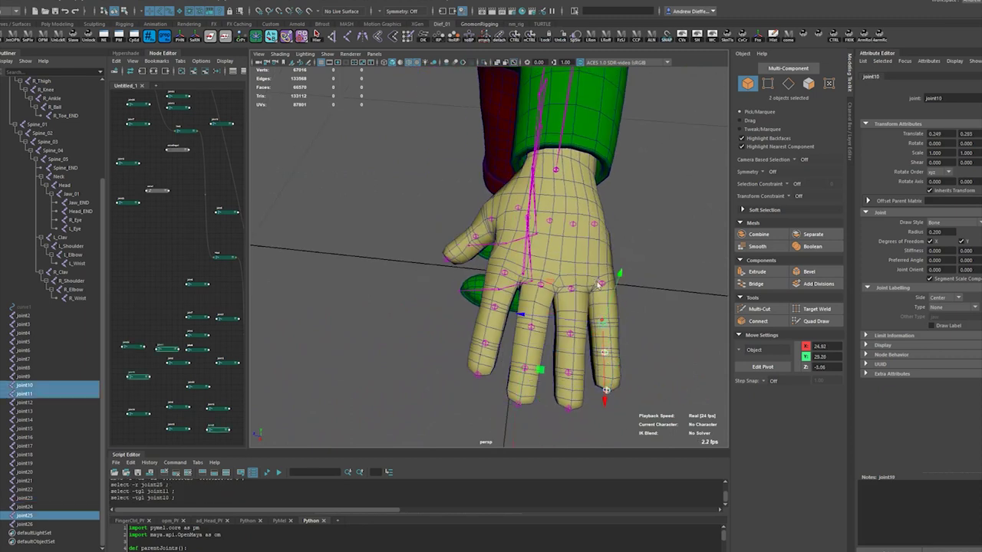
pyautogui.keyDown('shift'); pyautogui.click(600, 240); pyautogui.keyUp('shift')
pyautogui.keyDown('shift'); pyautogui.click(595, 223); pyautogui.keyUp('shift')
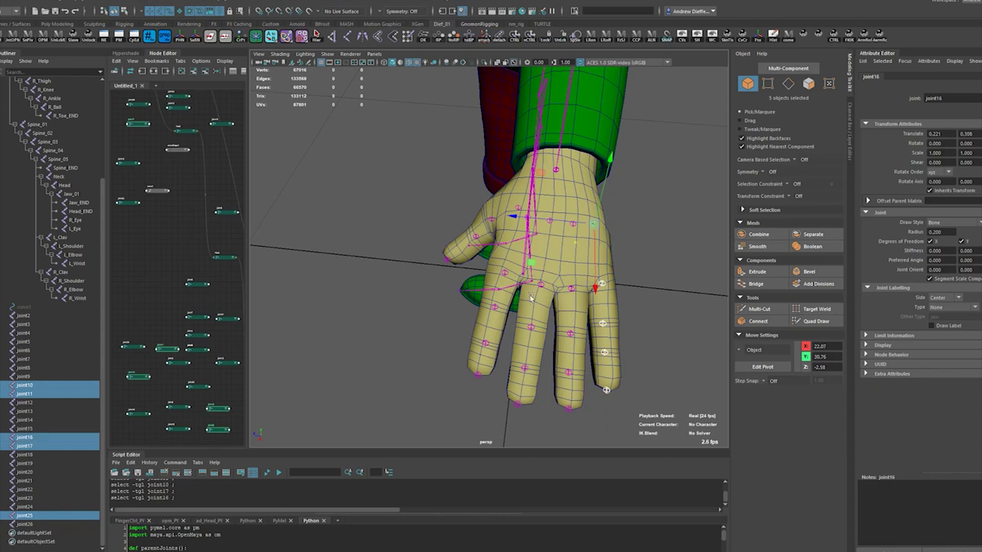
pyautogui.moveTo(279, 449); pyautogui.dragTo(283, 376)
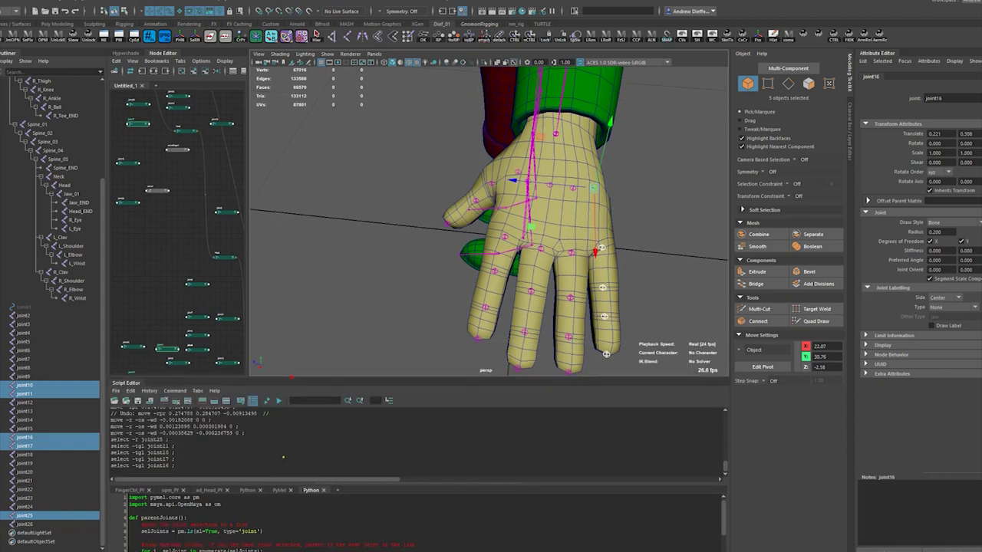
pyautogui.click(310, 491)
pyautogui.scroll(-2, 318, 535)
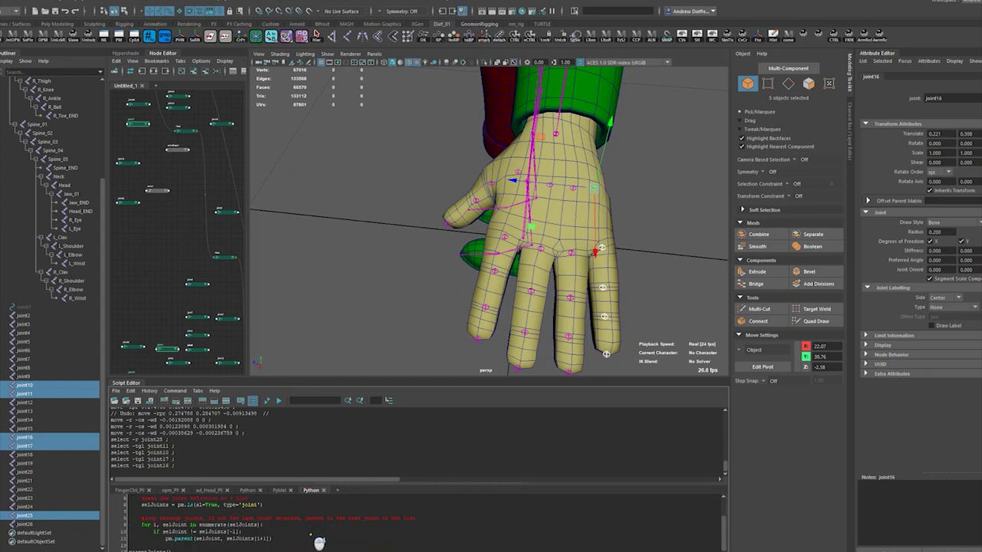
pyautogui.hotkey('ctrl', 'a')
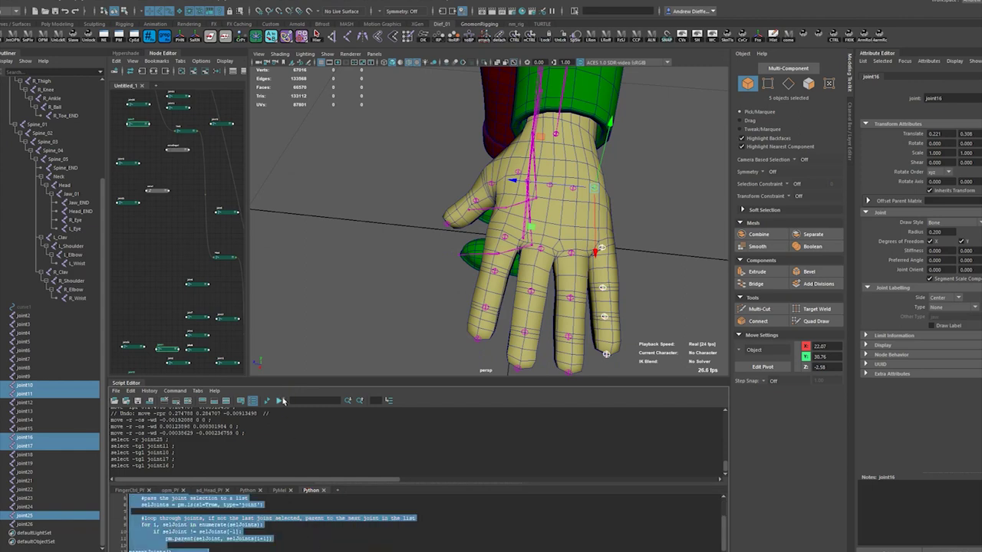
pyautogui.click(279, 402)
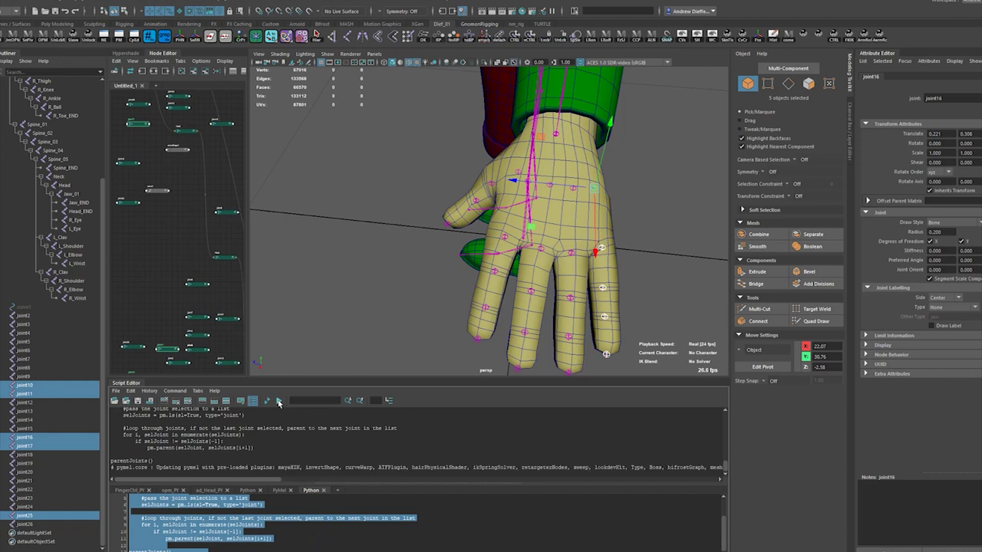
# Chain the index finger joints joint22, joint5, joint4 and joint20 with the script.
pyautogui.click(586, 313)
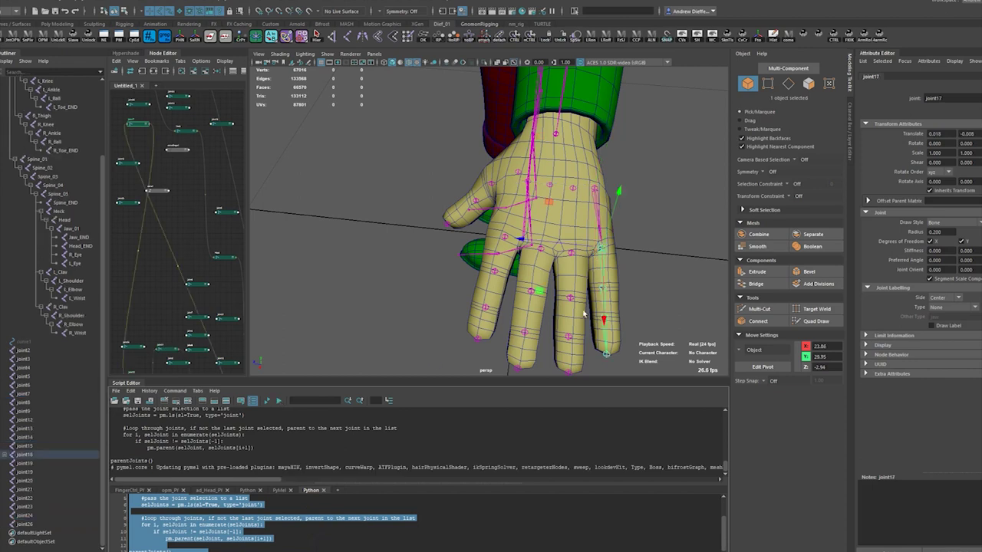
pyautogui.click(567, 374)
pyautogui.keyDown('shift'); pyautogui.click(567, 312); pyautogui.keyUp('shift')
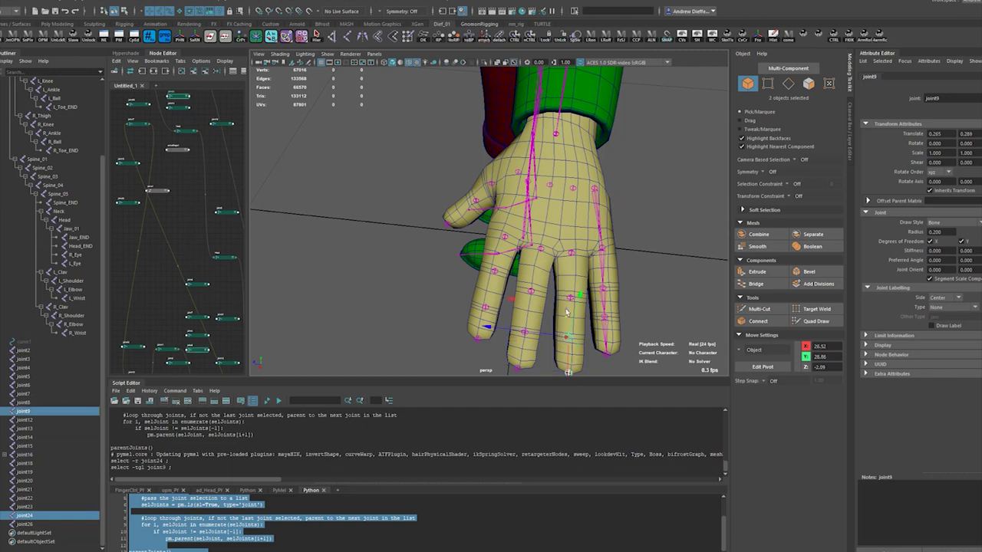
pyautogui.keyDown('shift'); pyautogui.click(571, 300); pyautogui.keyUp('shift')
pyautogui.keyDown('shift'); pyautogui.click(570, 256); pyautogui.keyUp('shift')
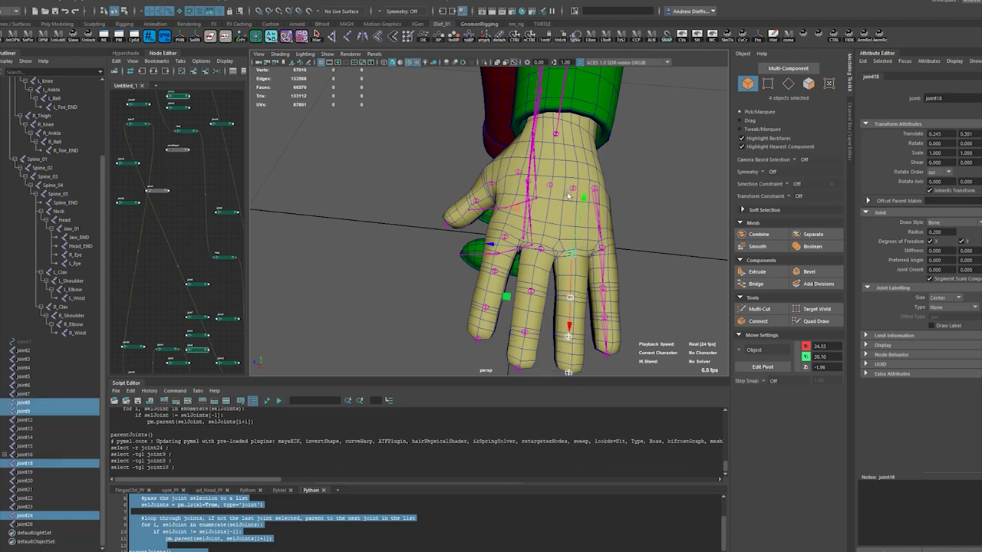
pyautogui.keyDown('alt'); pyautogui.moveTo(571, 258); pyautogui.dragTo(450, 324); pyautogui.keyUp('alt')
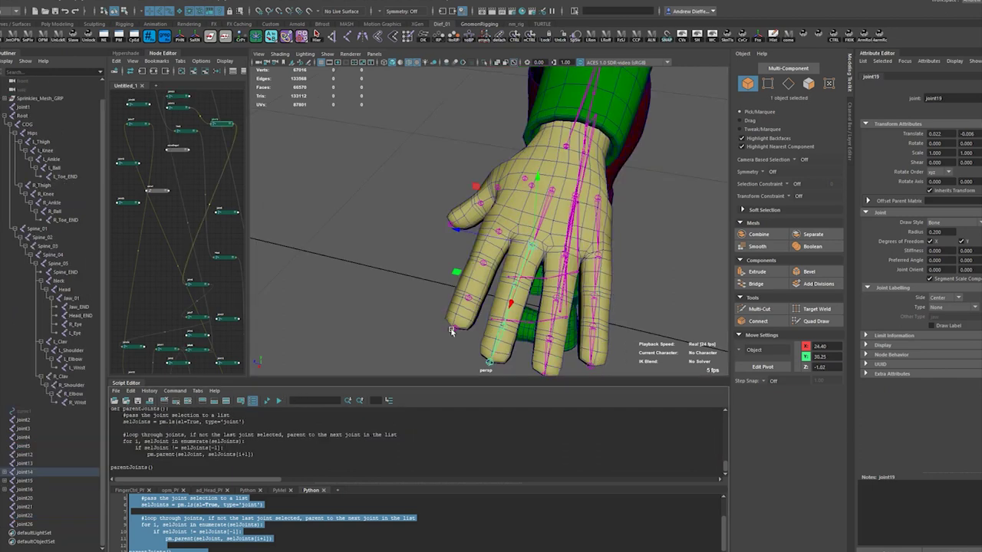
pyautogui.click(454, 327)
pyautogui.keyDown('shift'); pyautogui.click(474, 303); pyautogui.keyUp('shift')
pyautogui.keyDown('shift'); pyautogui.click(491, 270); pyautogui.keyUp('shift')
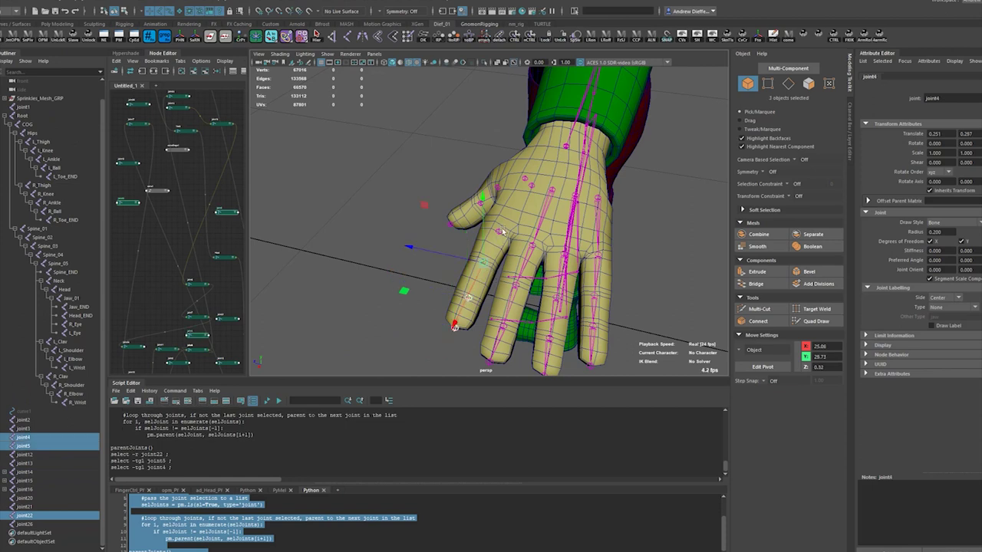
pyautogui.keyDown('shift'); pyautogui.click(503, 230); pyautogui.keyUp('shift')
pyautogui.hotkey('ctrl', 'Return')
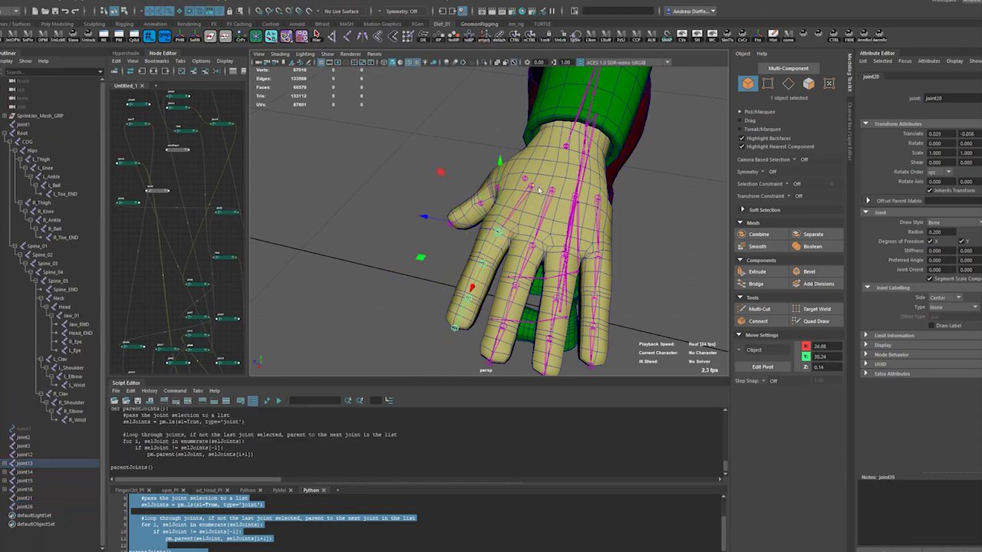
# Parent finger base joints joint12 through joint16 under the root joint joint26.
pyautogui.moveTo(495, 272)
pyautogui.keyDown('alt'); pyautogui.mouseDown()
pyautogui.moveTo(537, 292)
pyautogui.moveTo(502, 178)
pyautogui.mouseUp(); pyautogui.keyUp('alt')
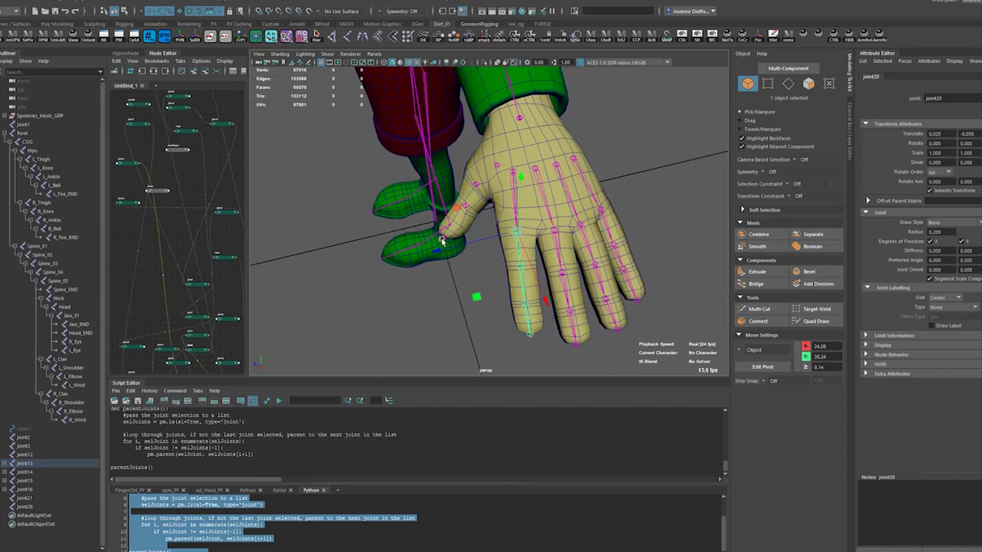
pyautogui.click(25, 439)
pyautogui.click(26, 438)
pyautogui.keyDown('shift'); pyautogui.click(27, 472); pyautogui.keyUp('shift')
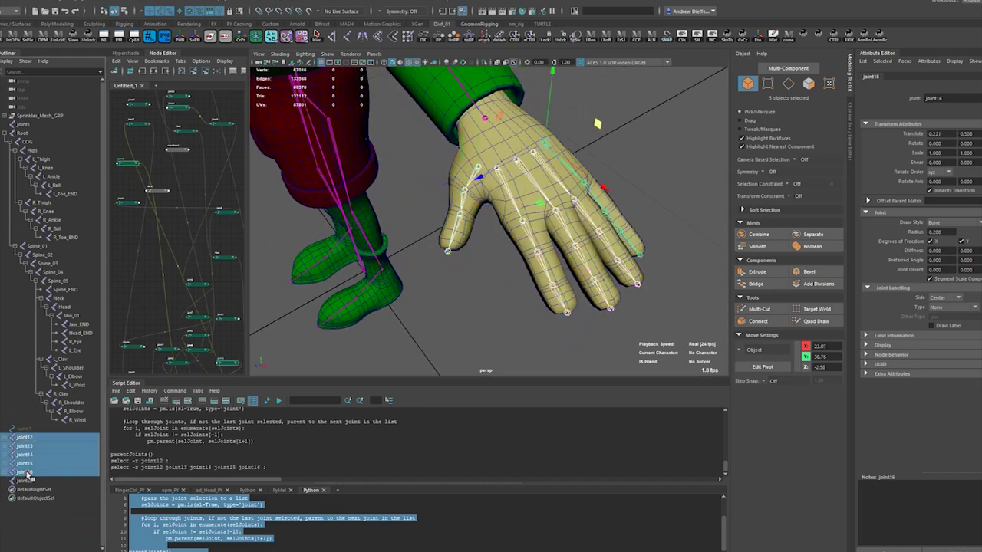
pyautogui.click(24, 481)
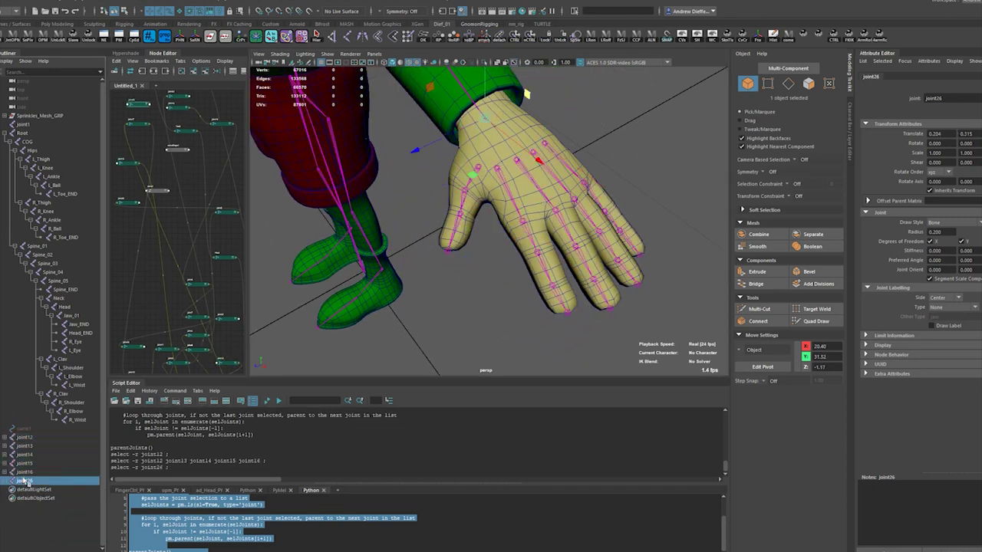
pyautogui.click(25, 437)
pyautogui.keyDown('shift'); pyautogui.click(27, 472); pyautogui.keyUp('shift')
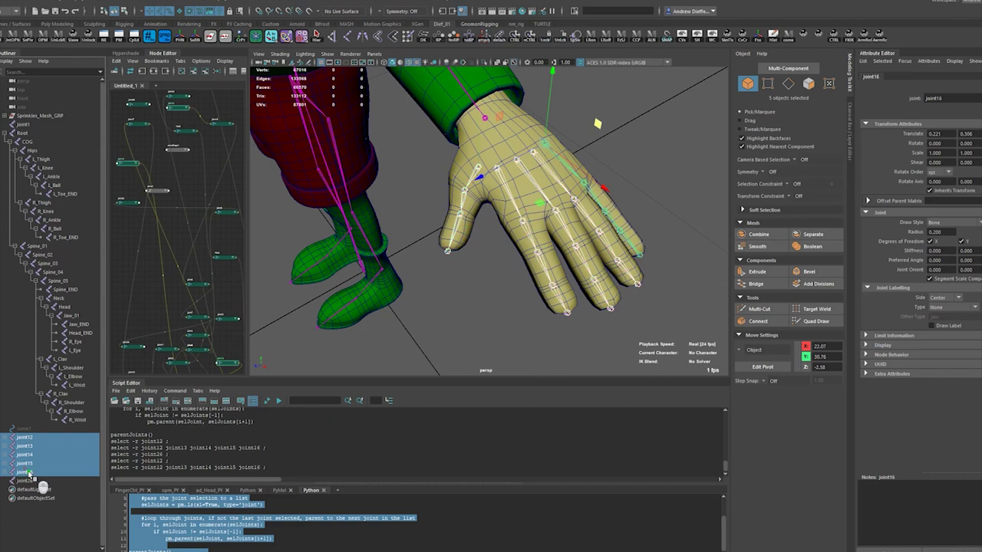
pyautogui.moveTo(28, 473); pyautogui.dragTo(25, 482, button='middle')
# Rename the root joint joint26 to 'Hand' in the Outliner.
pyautogui.click(28, 438)
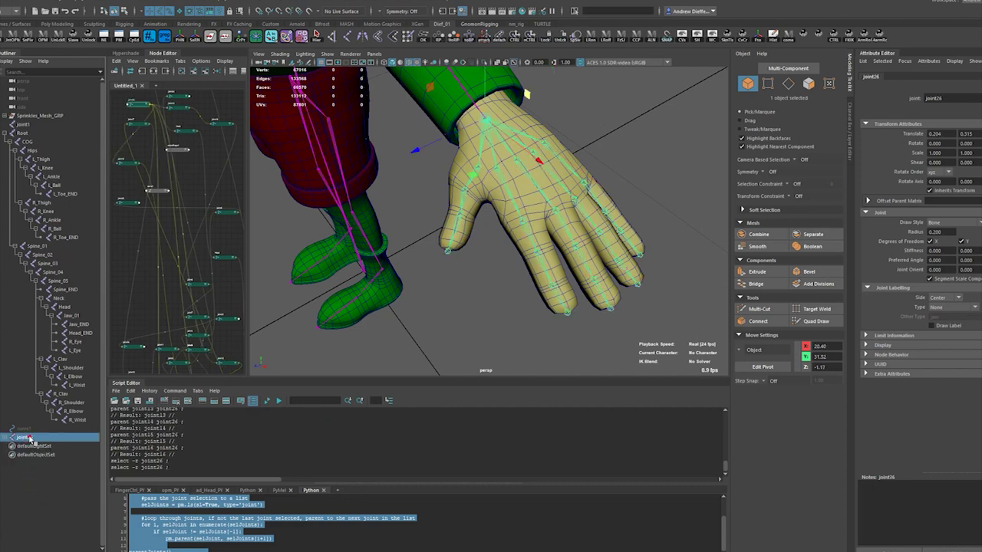
pyautogui.doubleClick(29, 438)
pyautogui.write('Hand')
pyautogui.press('Return')
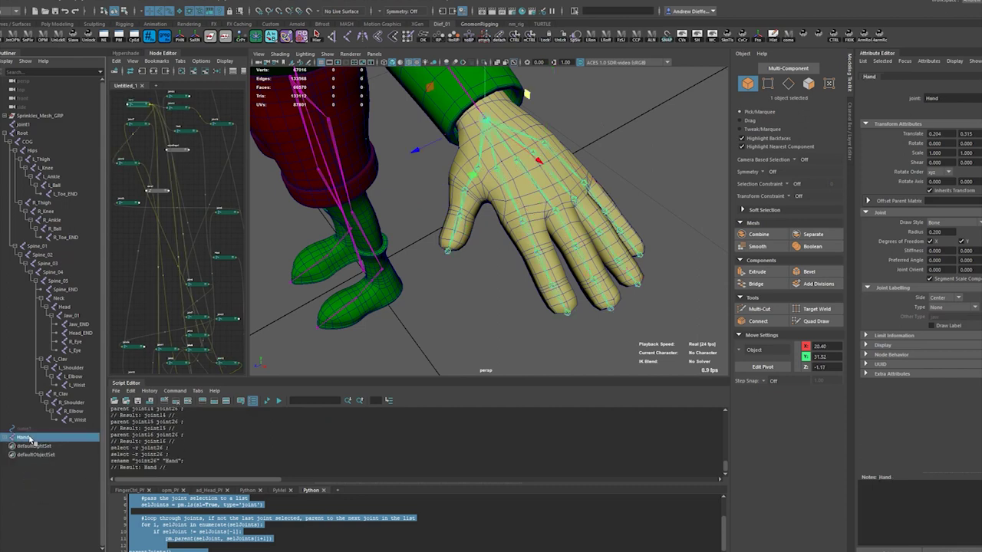
# Select the thumb joint chain under Hand and launch the renamer tool.
pyautogui.keyDown('shift'); pyautogui.click(13, 438); pyautogui.keyUp('shift')
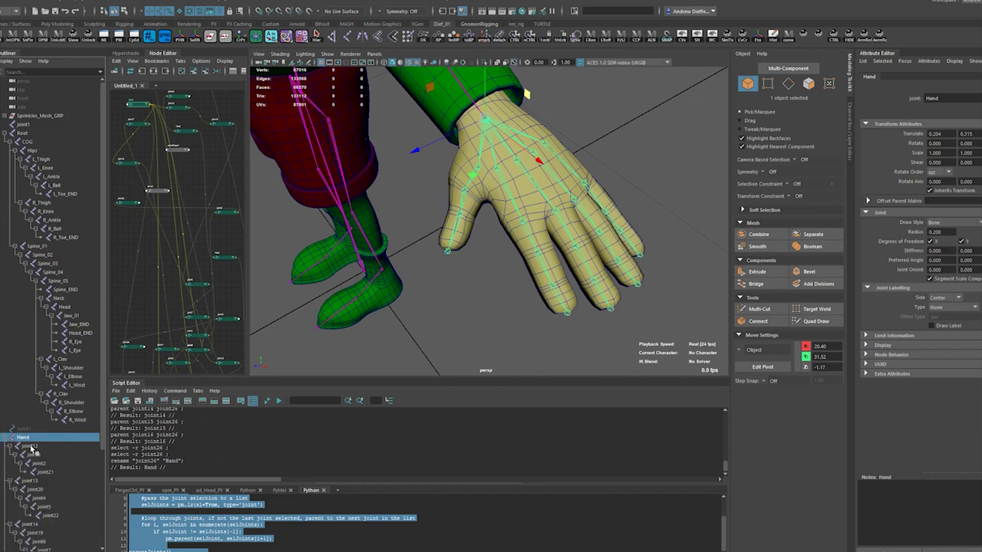
pyautogui.click(29, 447)
pyautogui.moveTo(29, 448); pyautogui.dragTo(47, 473)
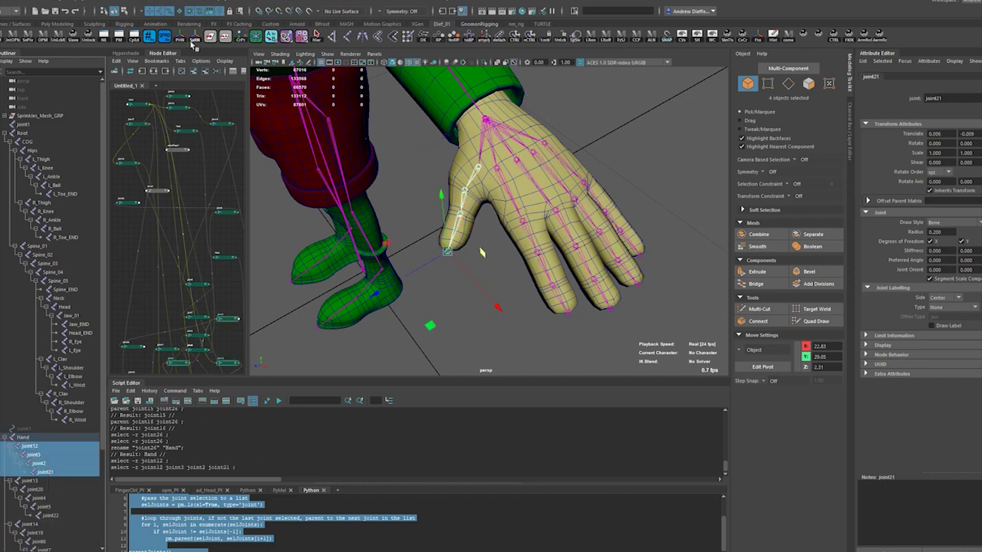
pyautogui.click(150, 36)
pyautogui.write('Thumb_##')
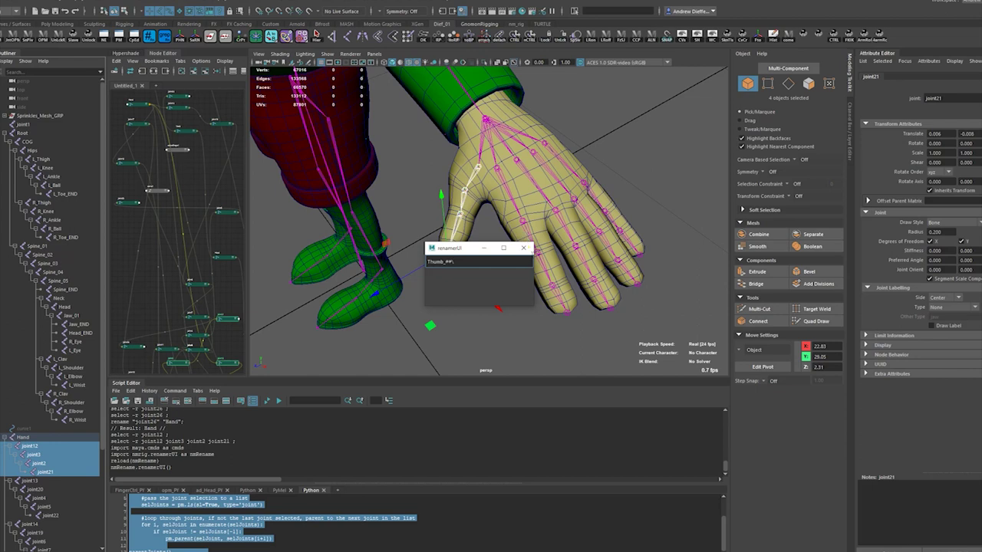
# Rename the thumb chain to Thumb_## and the index chain to Index_##.
pyautogui.press('Return')
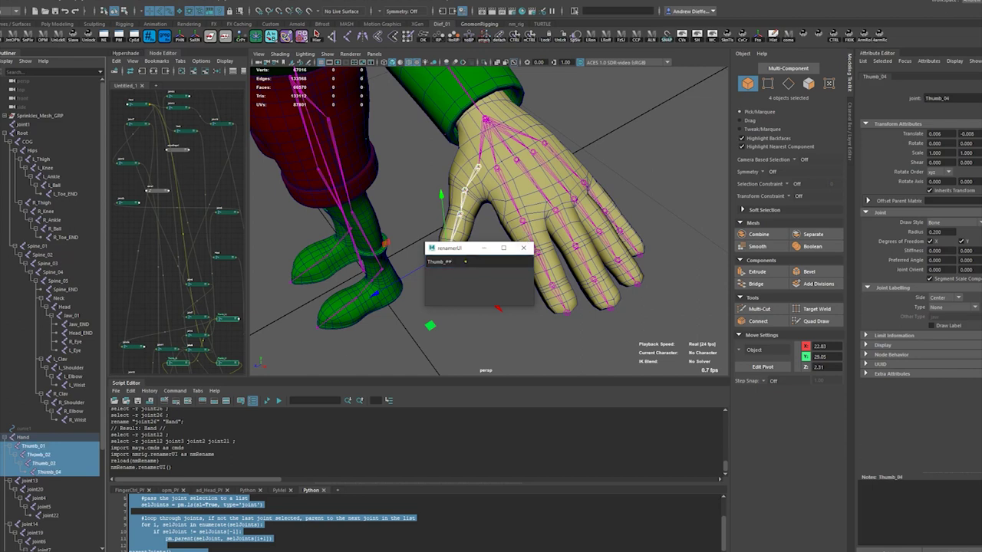
pyautogui.click(29, 481)
pyautogui.keyDown('shift'); pyautogui.click(51, 515); pyautogui.keyUp('shift')
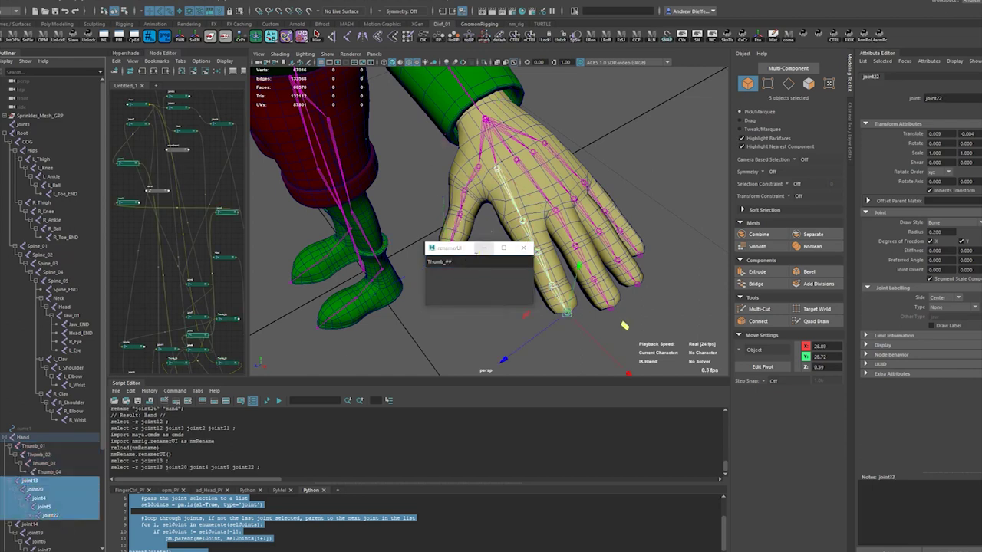
pyautogui.click(449, 261)
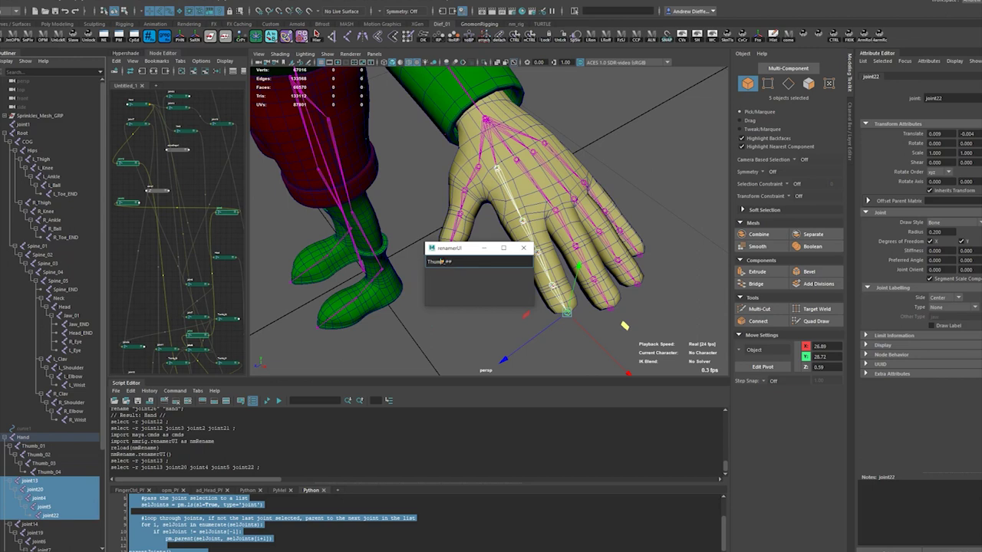
pyautogui.moveTo(442, 261); pyautogui.dragTo(454, 262)
pyautogui.press('Return')
# Rename the middle finger chain from joint14 to Middle_##.
pyautogui.scroll(-3, 31, 530)
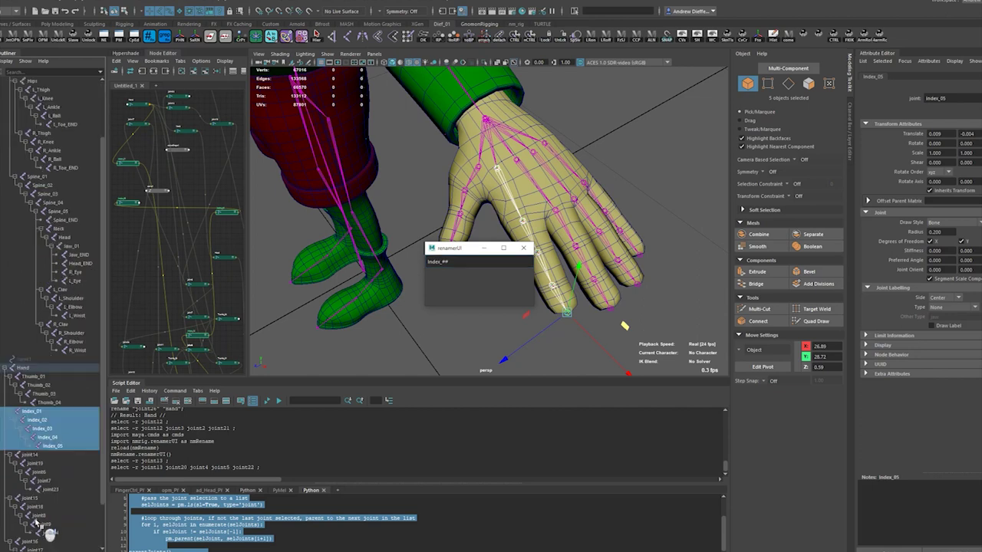
pyautogui.click(31, 455)
pyautogui.keyDown('shift'); pyautogui.click(49, 489); pyautogui.keyUp('shift')
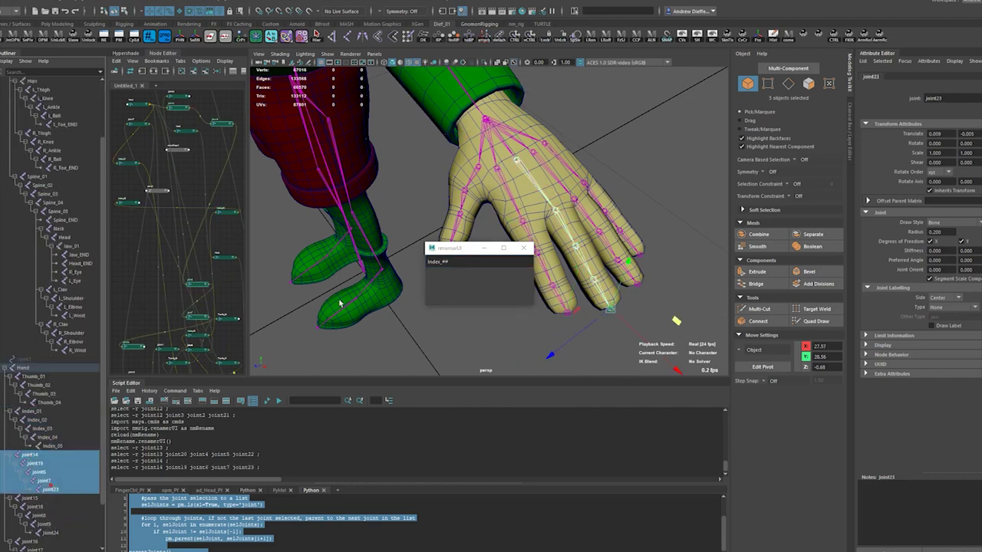
pyautogui.click(438, 261)
pyautogui.doubleClick(435, 263)
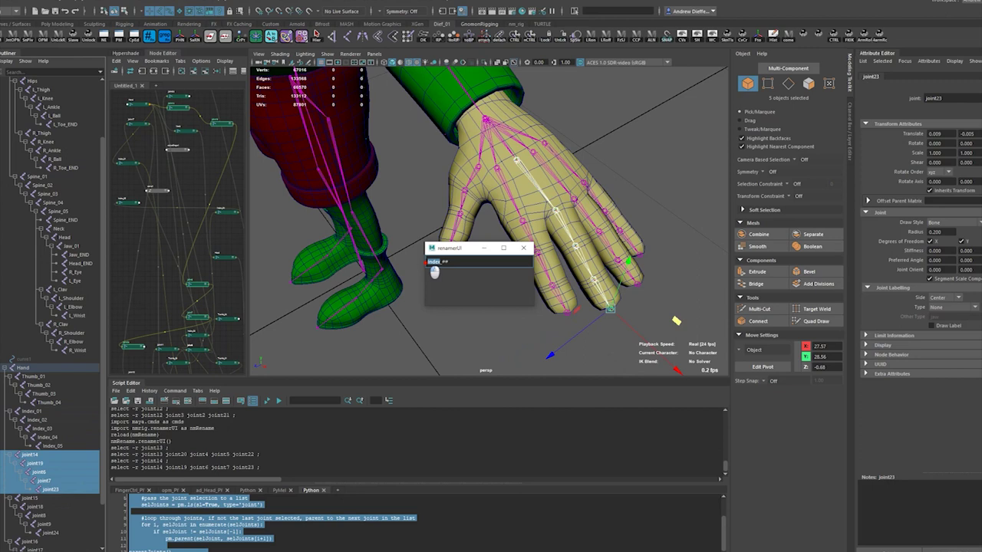
pyautogui.write('Middl')
pyautogui.press('Return')
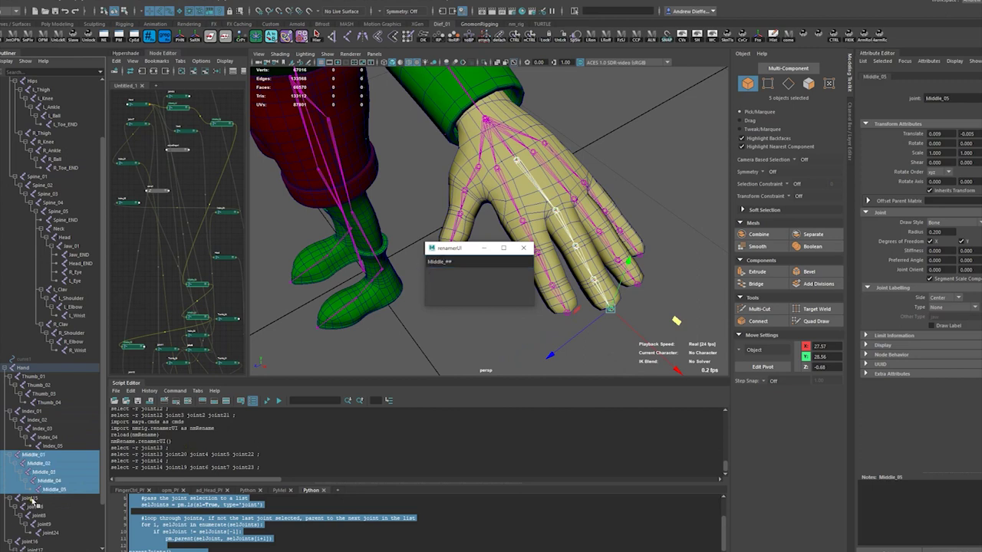
# Rename the ring finger chain from joint15 to Ring_##.
pyautogui.click(30, 498)
pyautogui.keyDown('shift'); pyautogui.click(48, 533); pyautogui.keyUp('shift')
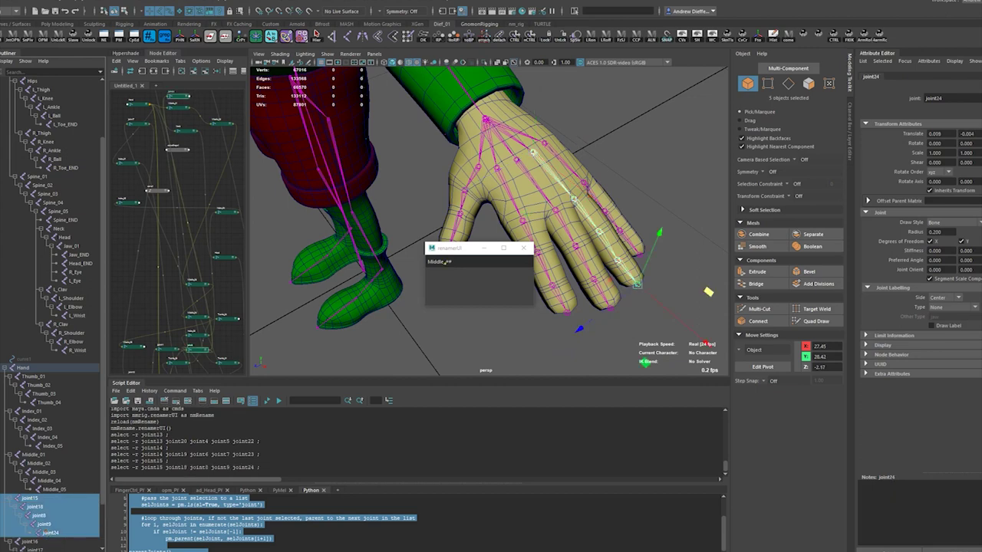
pyautogui.moveTo(444, 262); pyautogui.dragTo(414, 260)
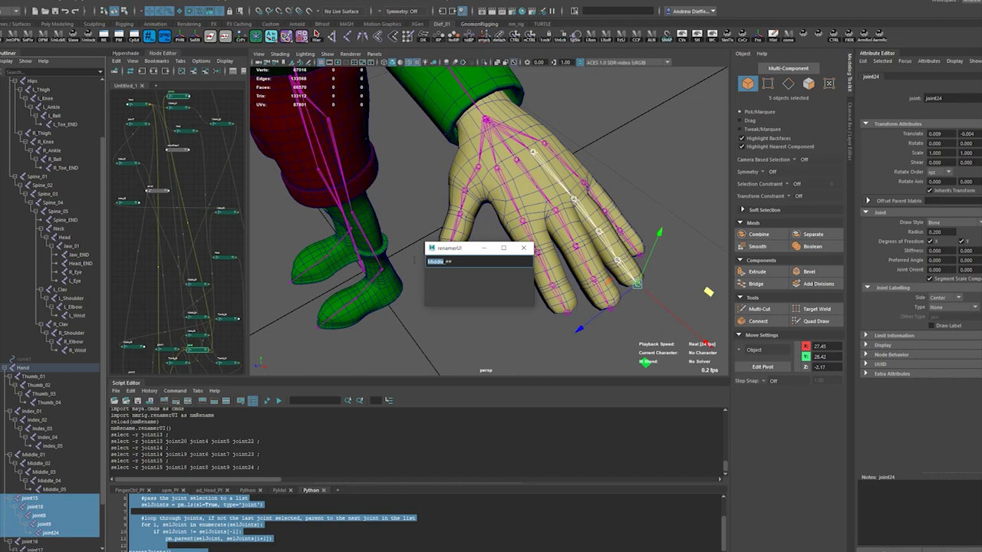
pyautogui.write('Ring')
pyautogui.press('Return')
# Select the last finger chain from joint16 through joint25 for renaming.
pyautogui.scroll(-2, 61, 418)
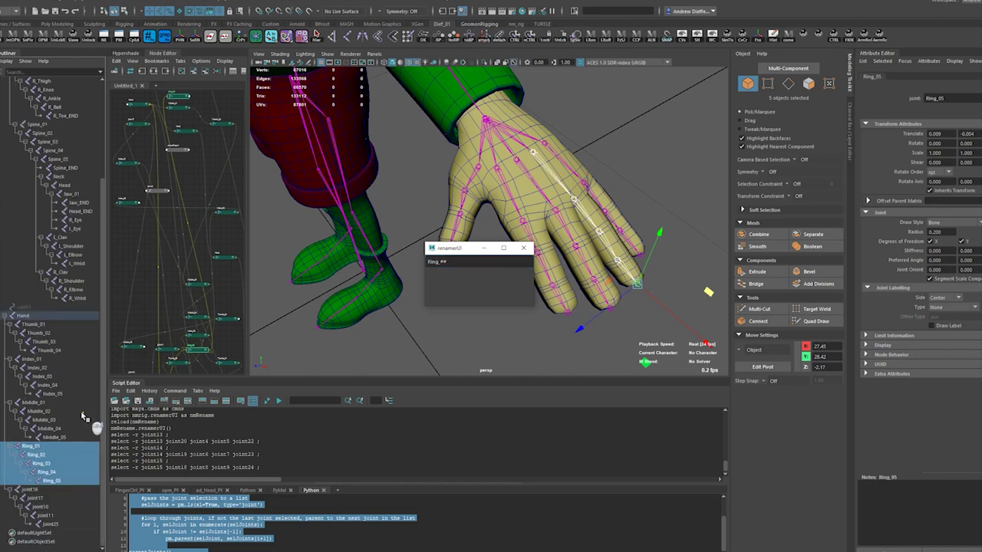
pyautogui.click(37, 491)
pyautogui.keyDown('shift'); pyautogui.click(50, 524); pyautogui.keyUp('shift')
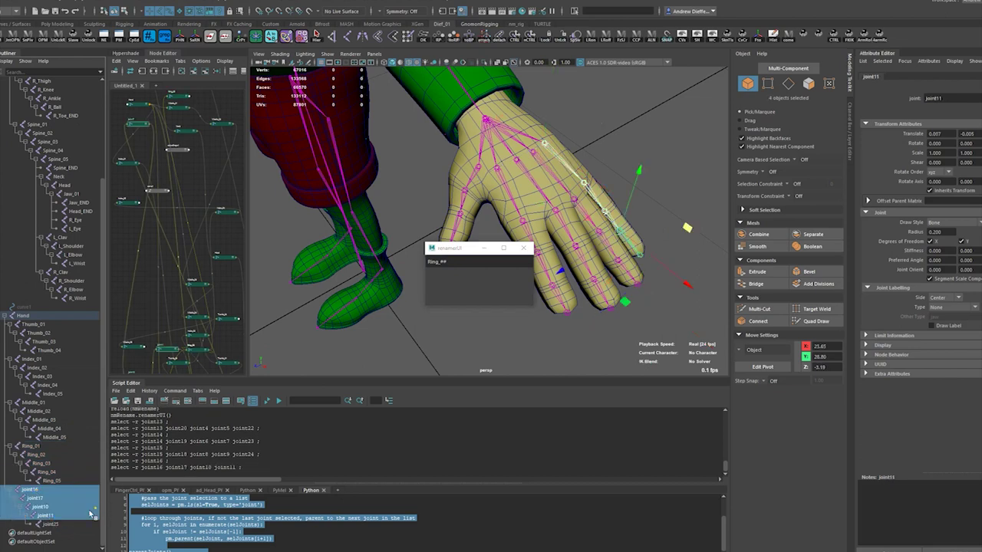
pyautogui.click(440, 261)
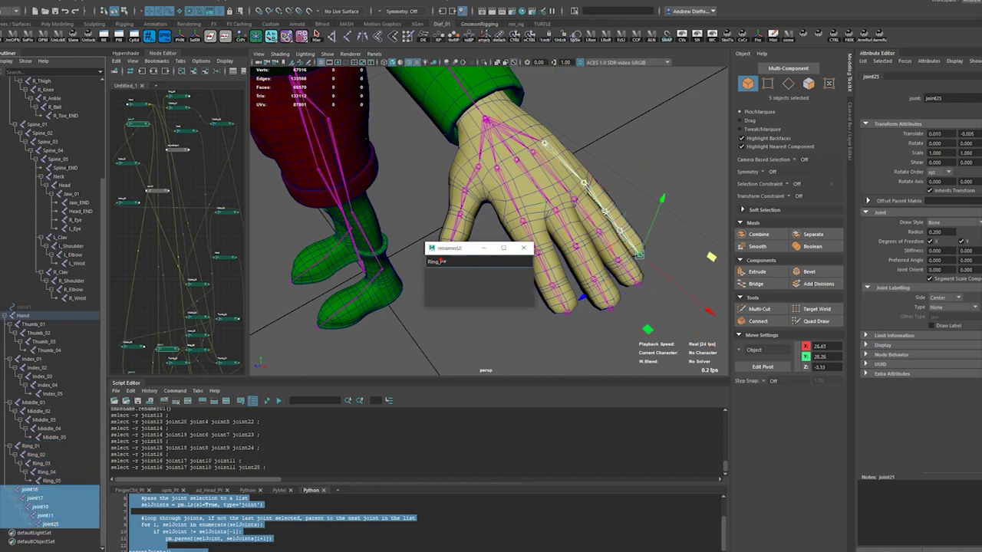